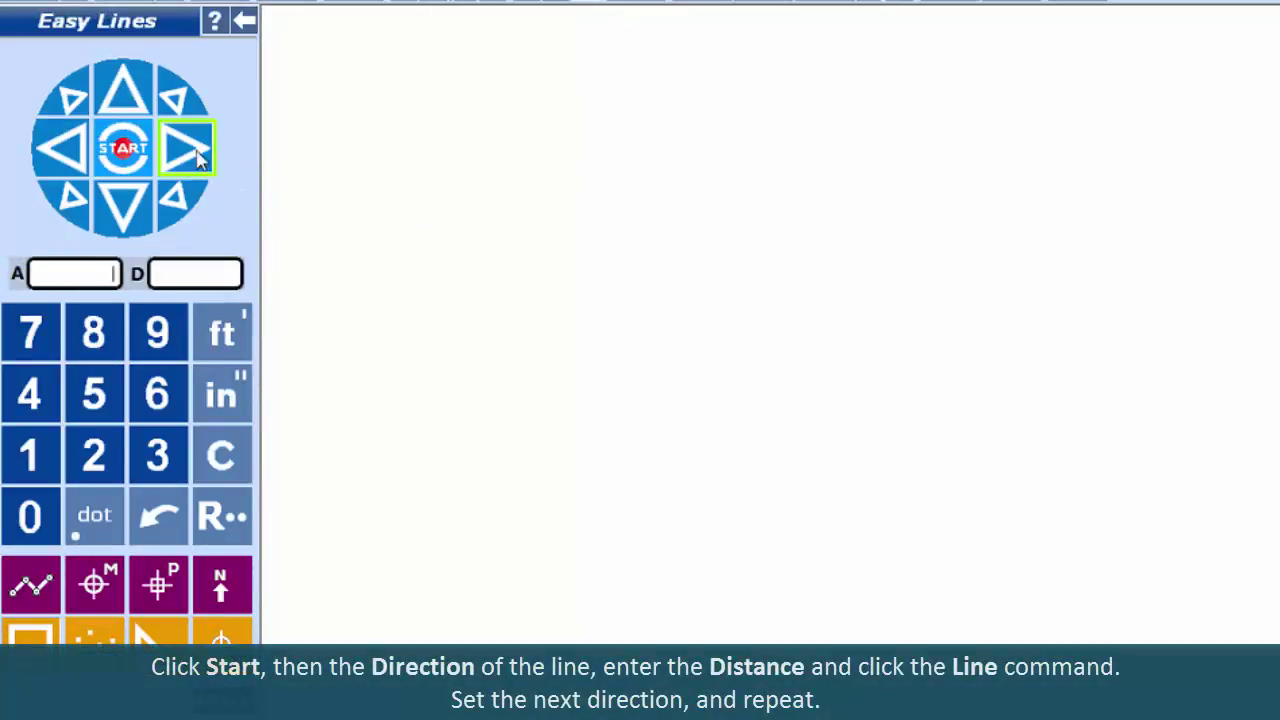
- Draw the first two exterior walls: 100 long at 0° and 50 long at 270°
{"action": "left_click", "coordinate": [48, 455]}
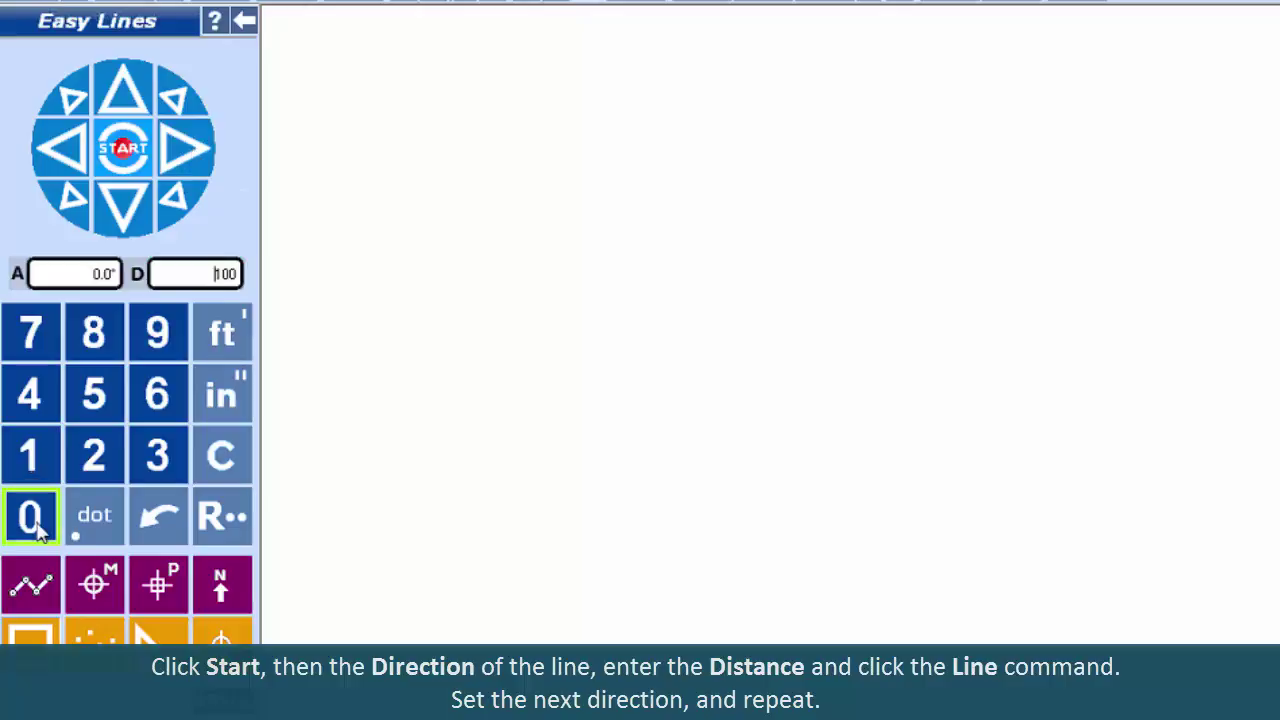
{"action": "left_click", "coordinate": [31, 585]}
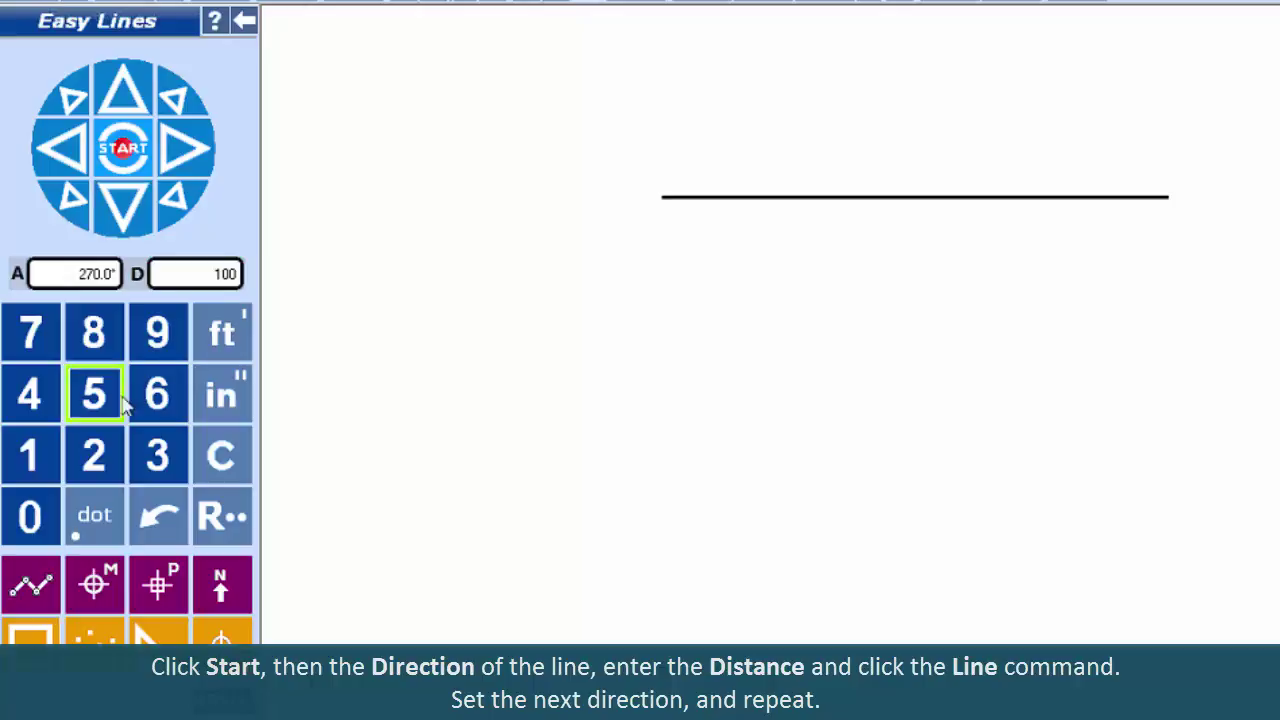
{"action": "left_click", "coordinate": [93, 393]}
{"action": "left_click", "coordinate": [30, 516]}
{"action": "left_click", "coordinate": [31, 585]}
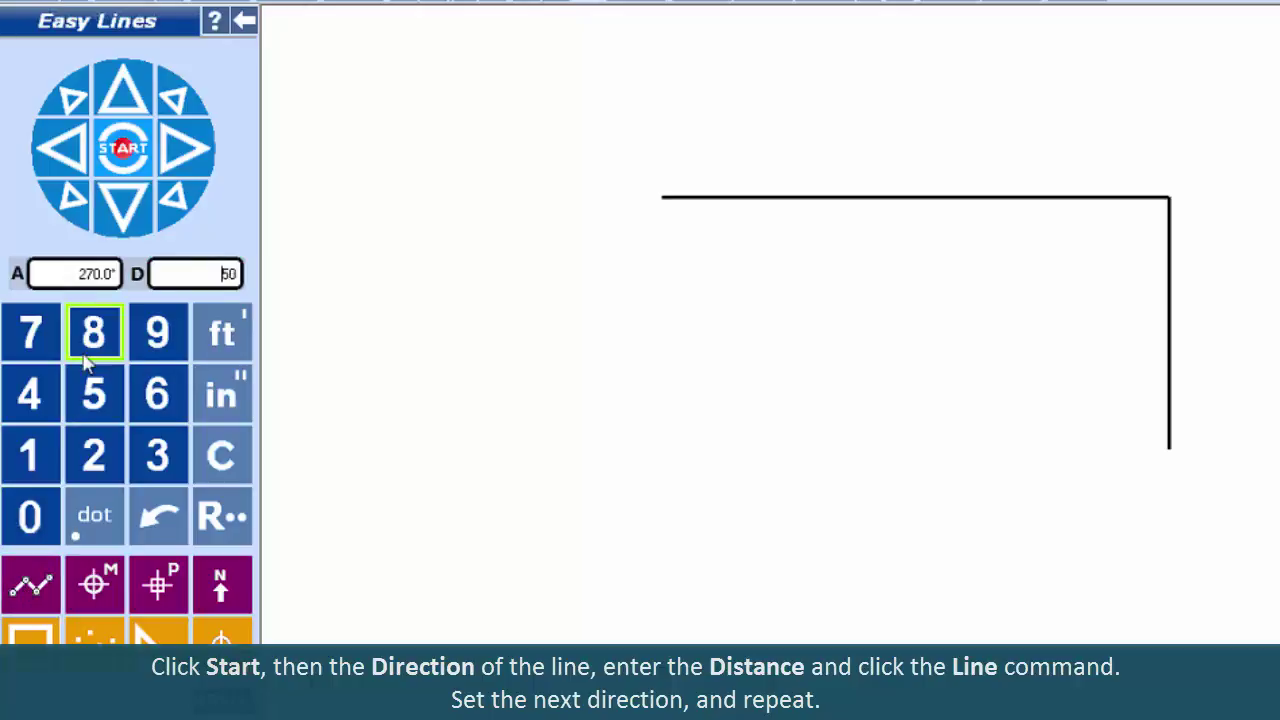
- Continue the outline with 50-long walls at 180°, 270° and 180°, and close the L shape with a 100-long wall at 90°
{"action": "left_click", "coordinate": [59, 150]}
{"action": "left_click", "coordinate": [93, 393]}
{"action": "left_click", "coordinate": [30, 516]}
{"action": "left_click", "coordinate": [31, 585]}
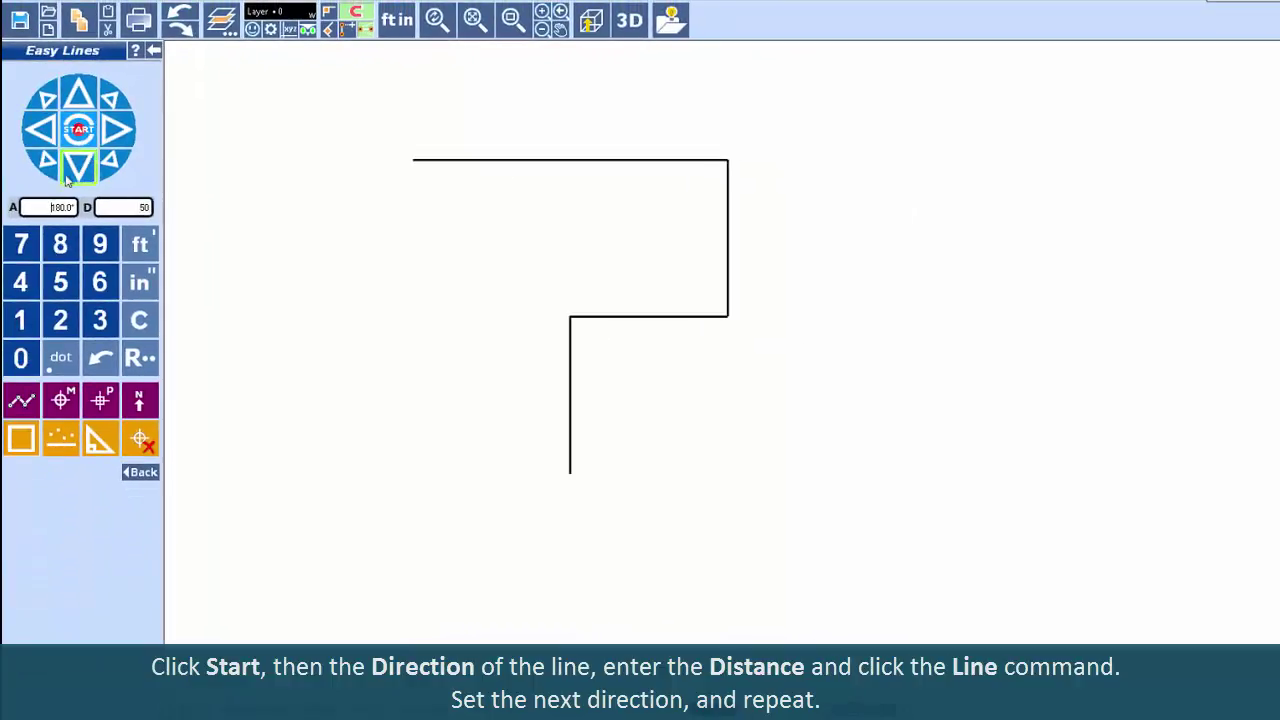
{"action": "left_click", "coordinate": [21, 320]}
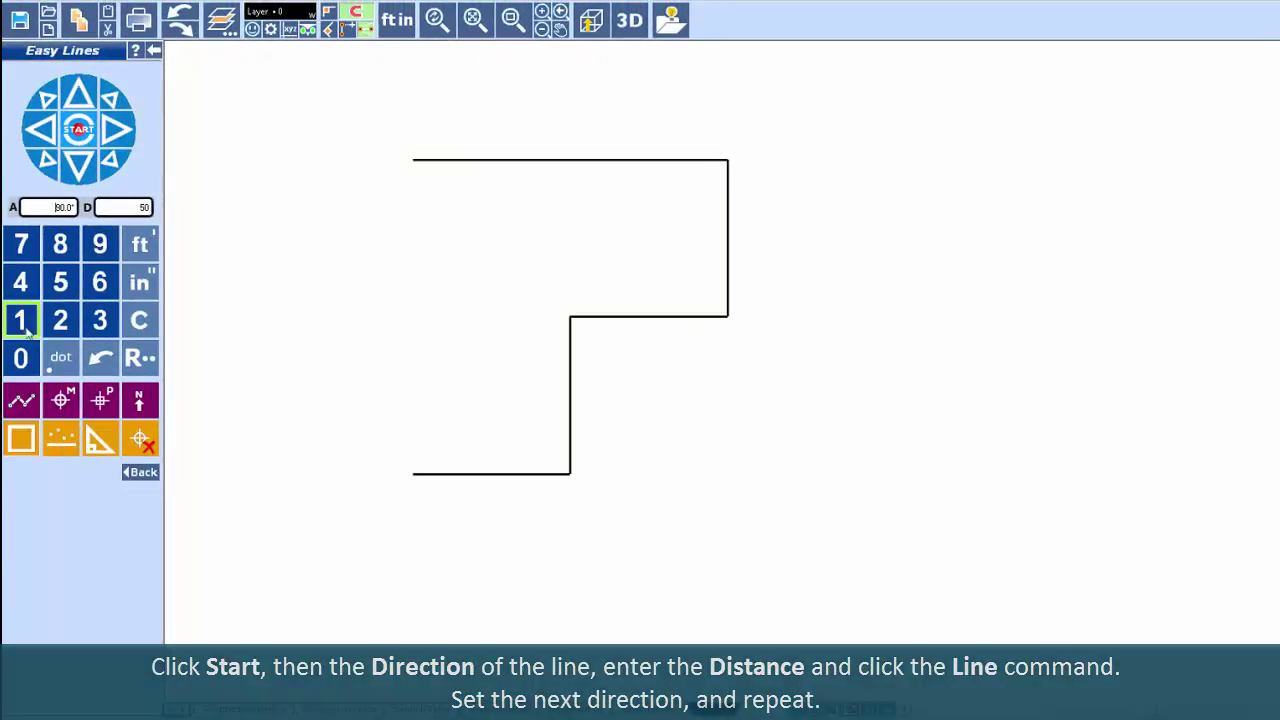
{"action": "left_click", "coordinate": [21, 358]}
{"action": "left_click", "coordinate": [21, 400]}
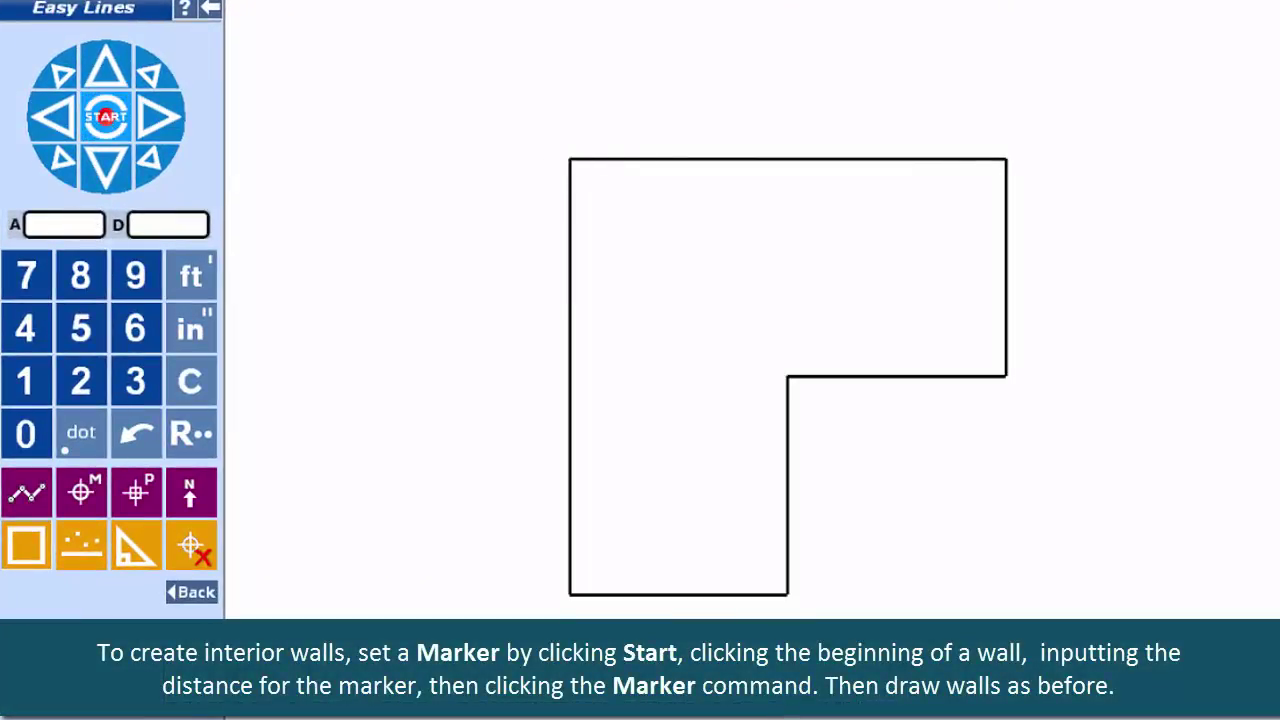
- Set a marker on the upper wall, 25 from the building's upper-left corner
{"action": "left_click", "coordinate": [81, 381]}
{"action": "left_click", "coordinate": [81, 328]}
{"action": "left_click", "coordinate": [85, 492]}
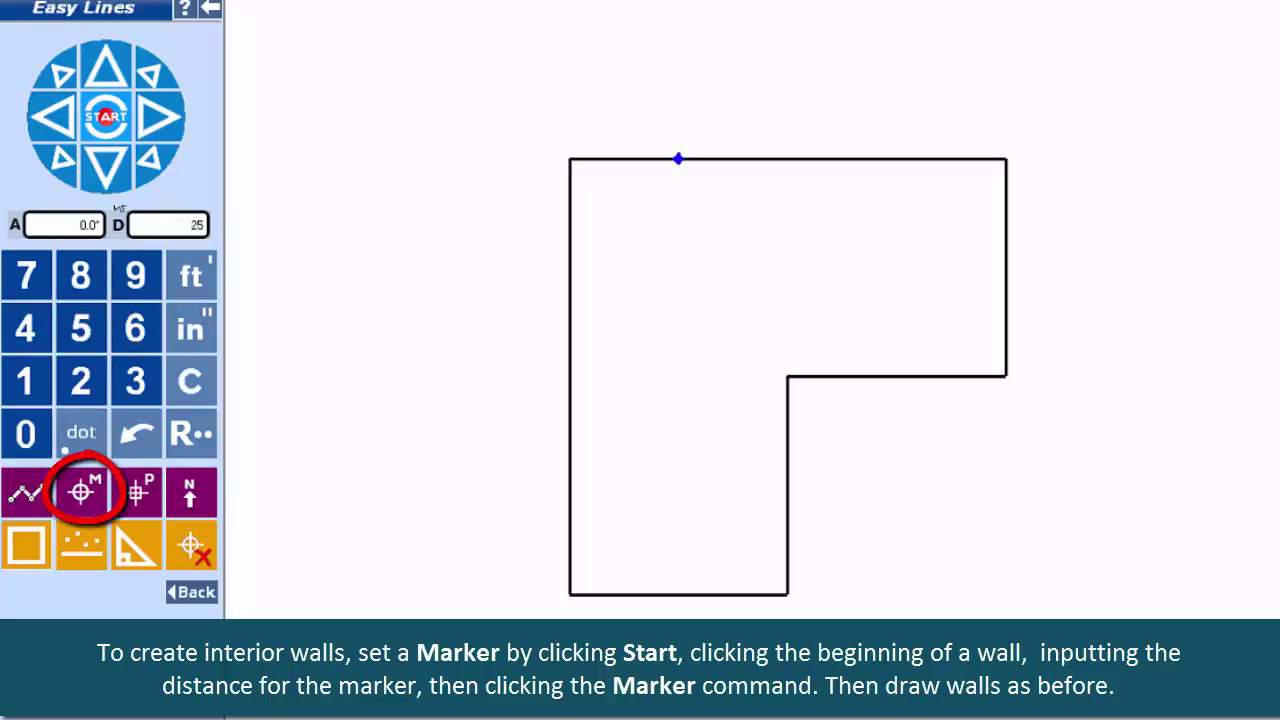
- Draw interior walls 25 long at 270° from the marker and 25 long at 180° to enclose the corner room, and exit Easy Lines
{"action": "left_click", "coordinate": [89, 388]}
{"action": "left_click", "coordinate": [91, 335]}
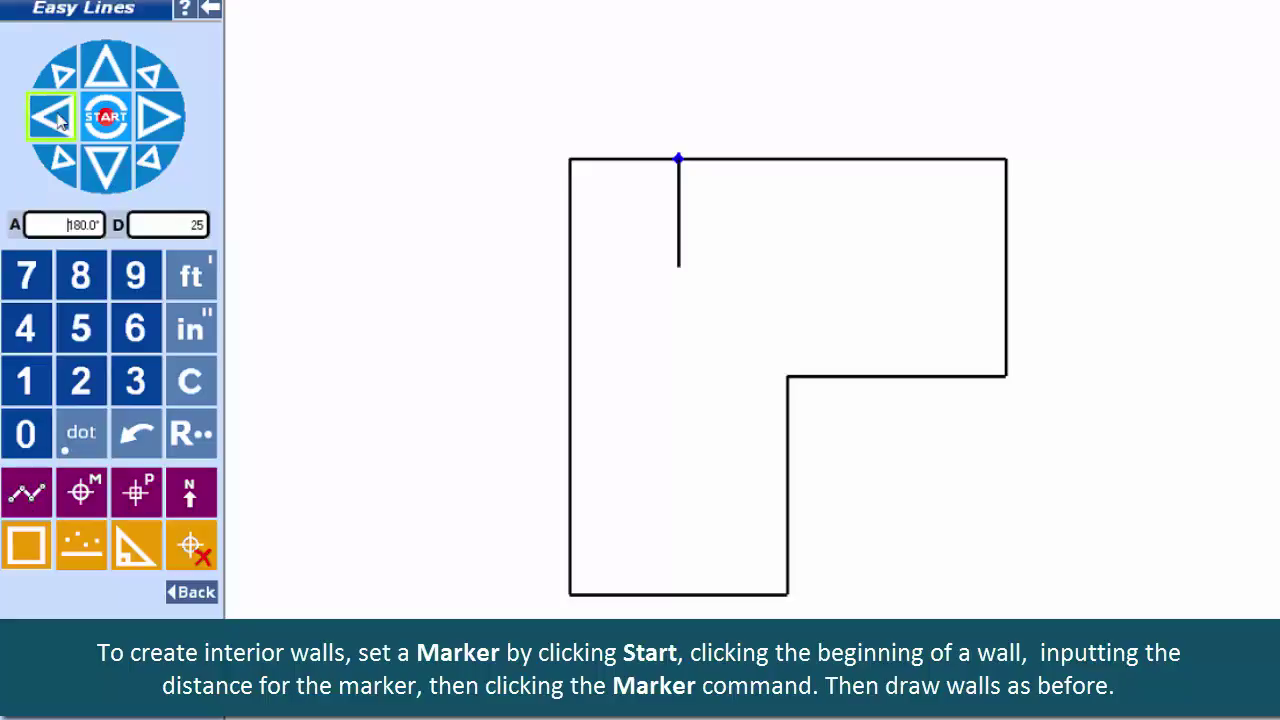
{"action": "left_click", "coordinate": [14, 500]}
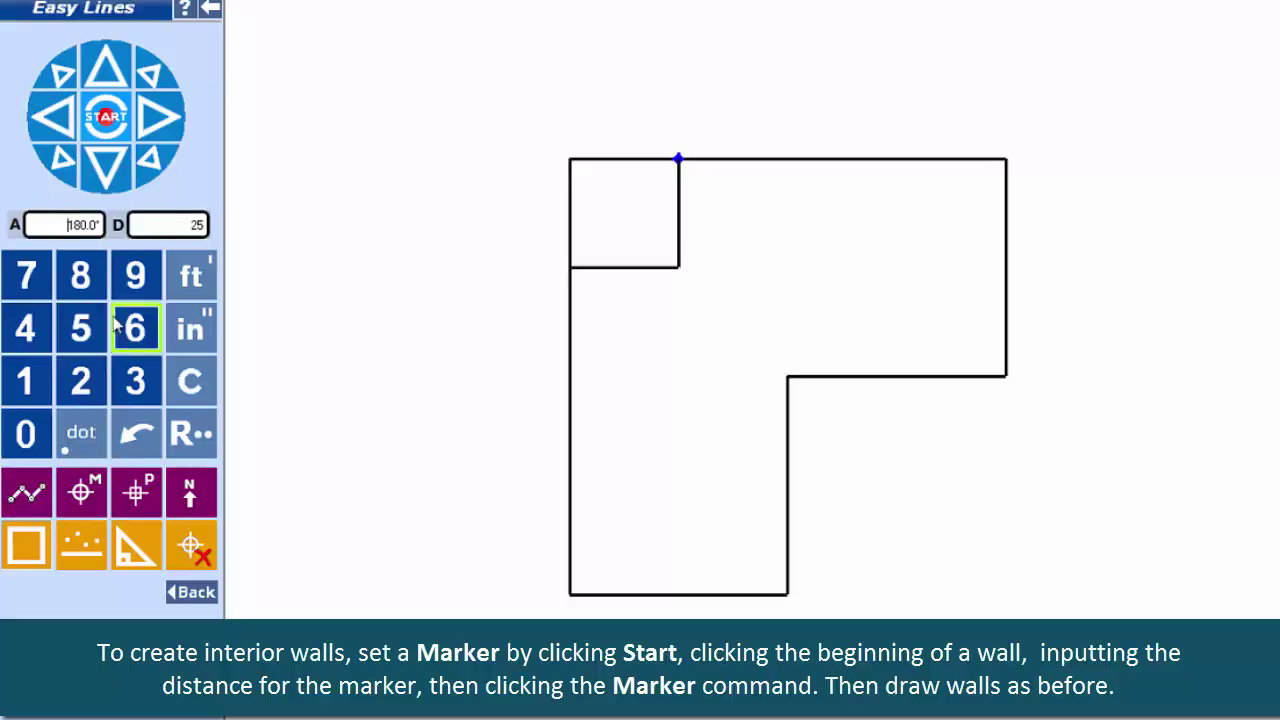
{"action": "left_click", "coordinate": [210, 8]}
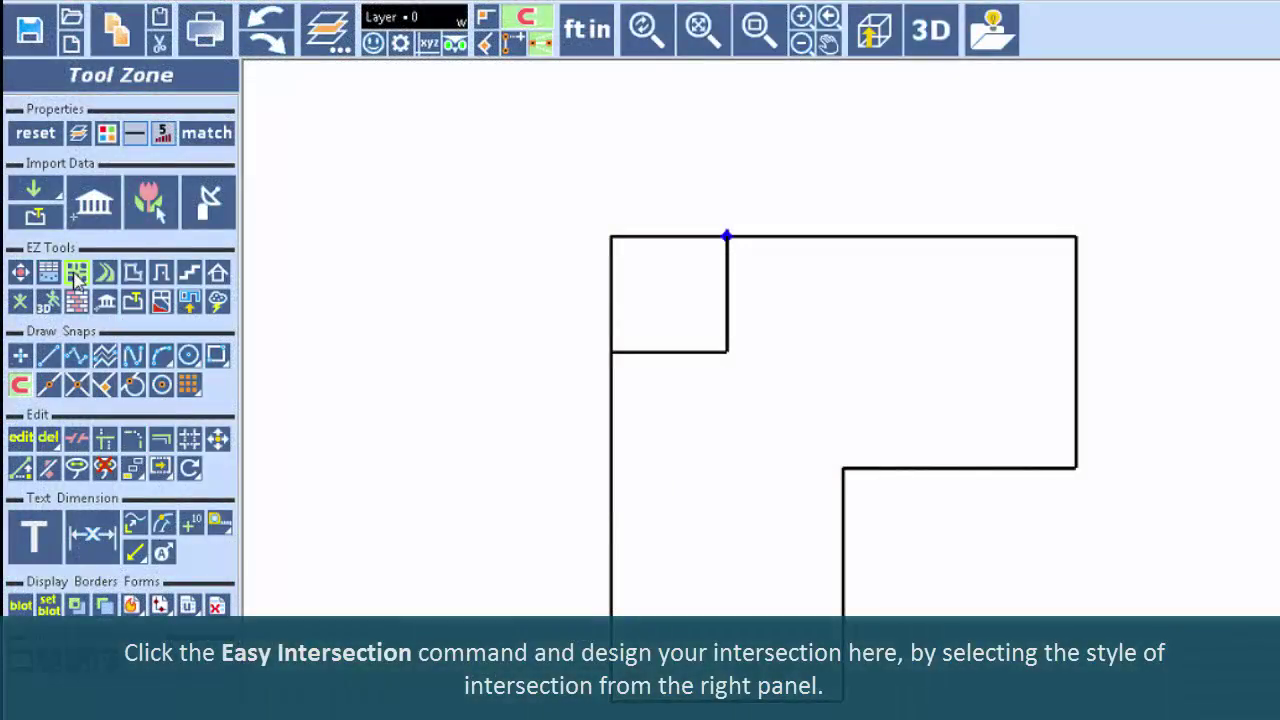
- Start an Easy Intersection and choose the four-way style with five lanes and a median on each leg
{"action": "left_click", "coordinate": [76, 274]}
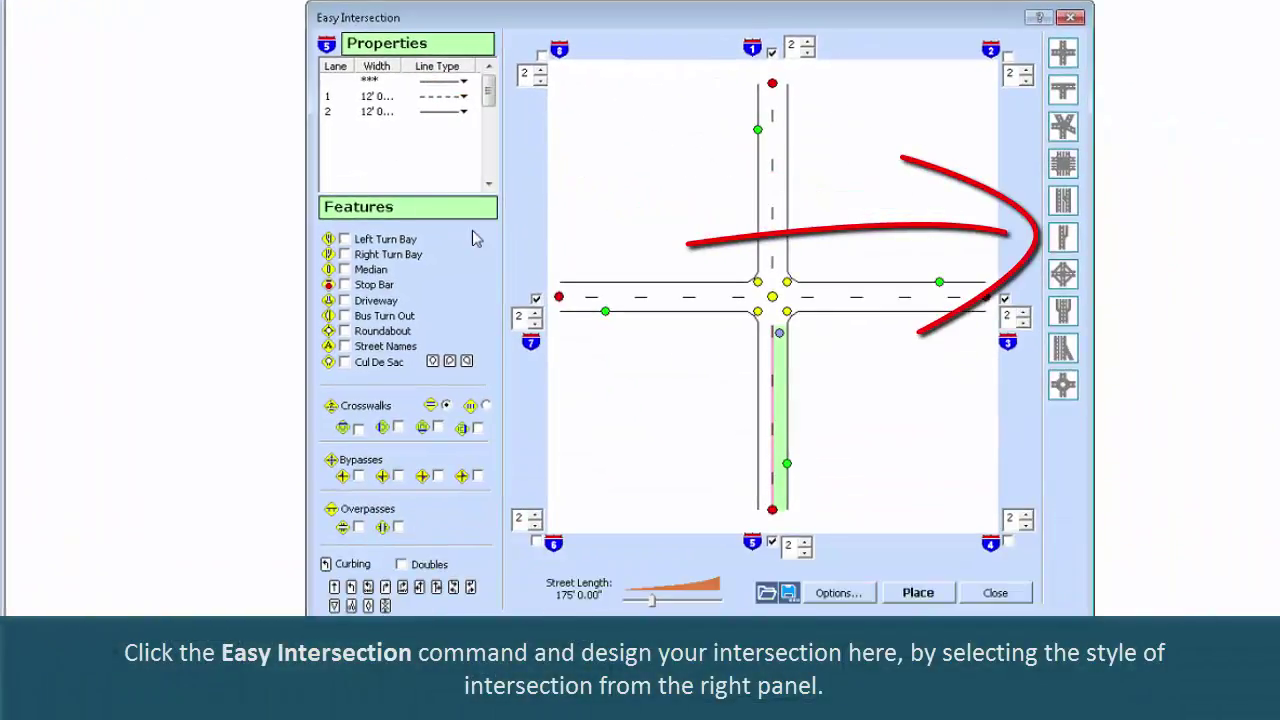
{"action": "left_click", "coordinate": [1064, 91]}
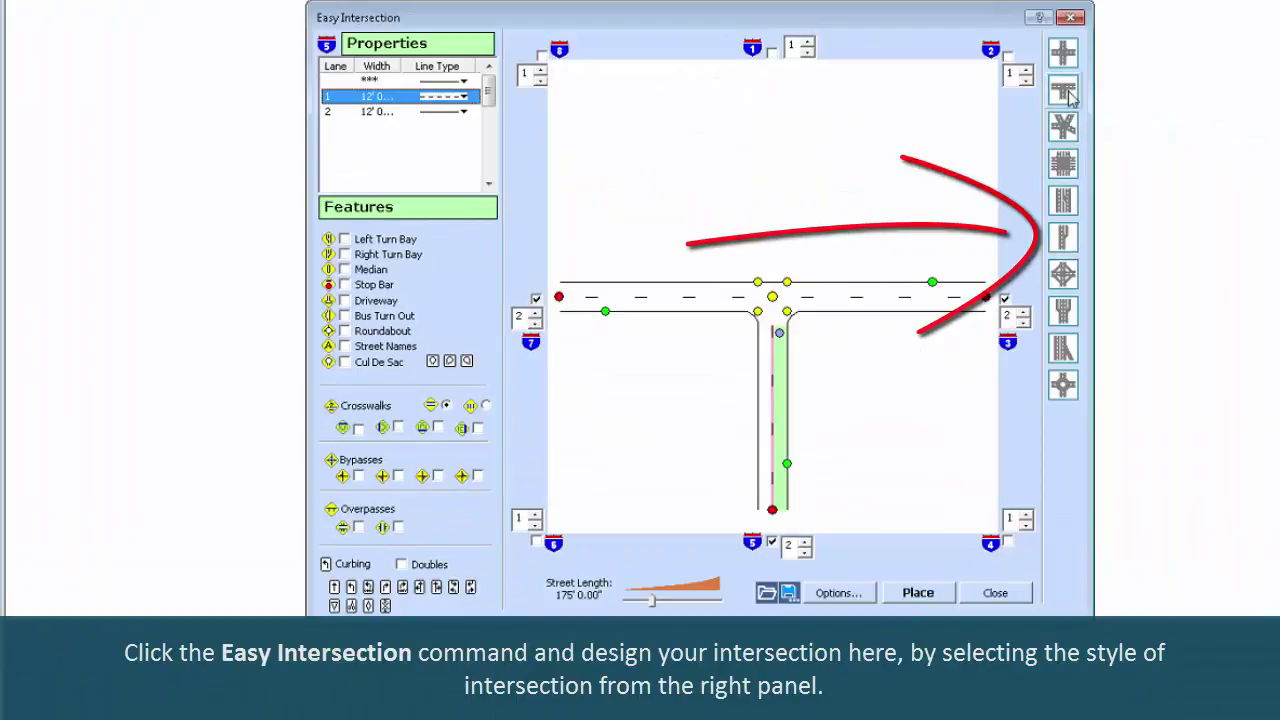
{"action": "left_click", "coordinate": [1065, 127]}
{"action": "left_click", "coordinate": [1064, 163]}
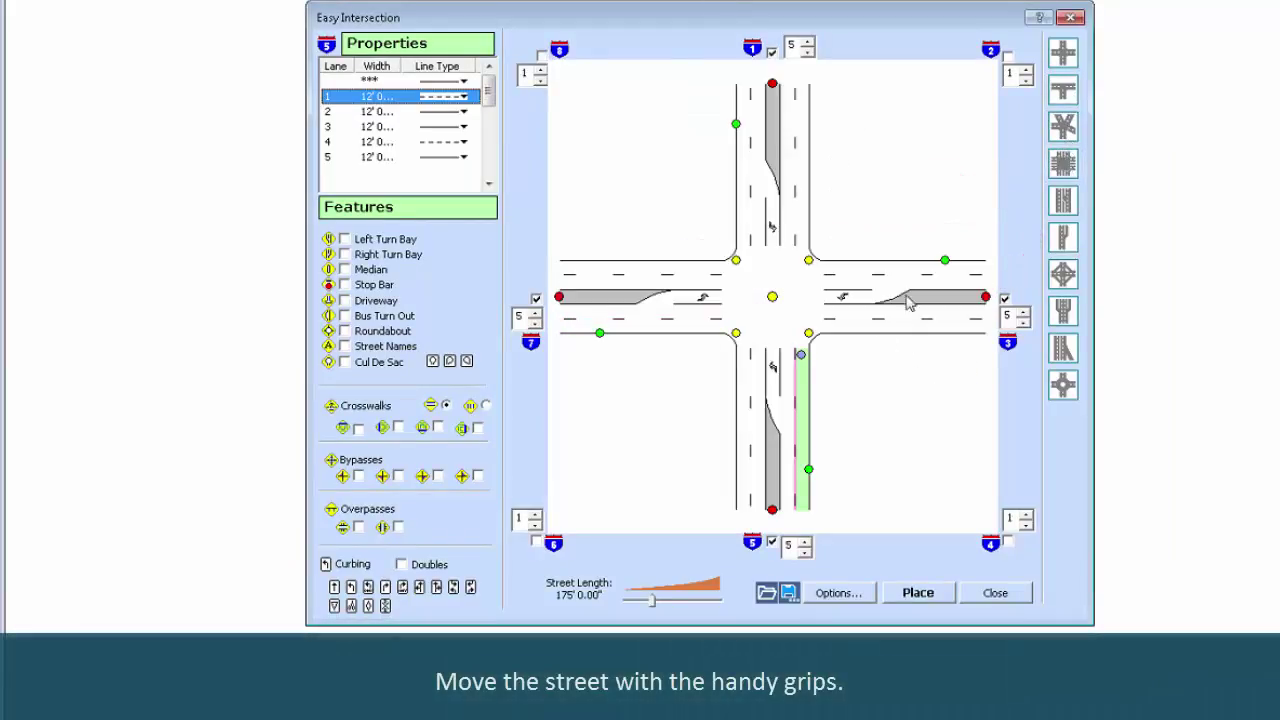
- Slant the vertical street by moving its upper end left and lower end right, and add crosswalks on all four legs
{"action": "left_click_drag", "start_coordinate": [772, 83], "coordinate": [706, 85]}
{"action": "left_click_drag", "start_coordinate": [773, 508], "coordinate": [833, 500]}
{"action": "left_click", "coordinate": [331, 406]}
- Move the four corner grips outward to reshape the corners of the intersection
{"action": "mouse_move", "coordinate": [772, 298]}
{"action": "left_mouse_down"}
{"action": "mouse_move", "coordinate": [772, 316]}
{"action": "mouse_move", "coordinate": [731, 346]}
{"action": "left_mouse_up"}
{"action": "left_click_drag", "start_coordinate": [788, 275], "coordinate": [822, 243]}
{"action": "left_click_drag", "start_coordinate": [737, 270], "coordinate": [725, 264]}
{"action": "left_click_drag", "start_coordinate": [805, 321], "coordinate": [819, 332]}
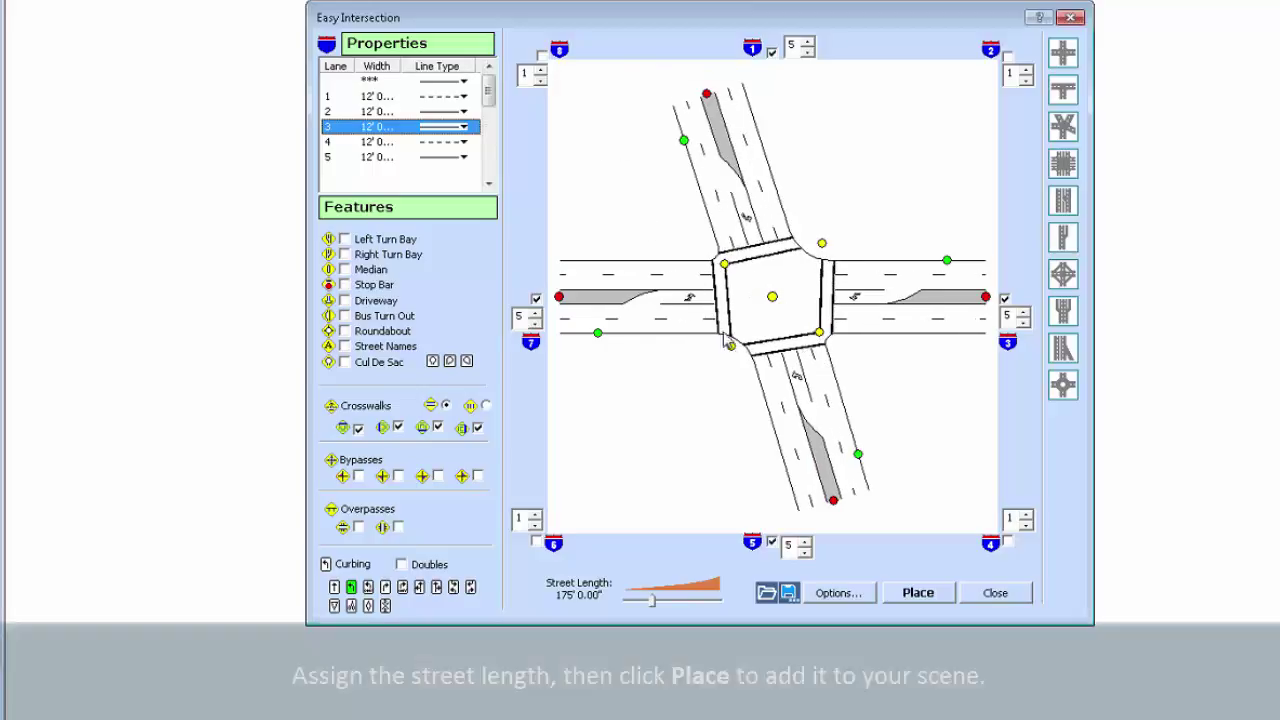
- Set the street length to 208' and place the intersection above and to the right of the L-shaped building
{"action": "left_click_drag", "start_coordinate": [649, 606], "coordinate": [659, 607]}
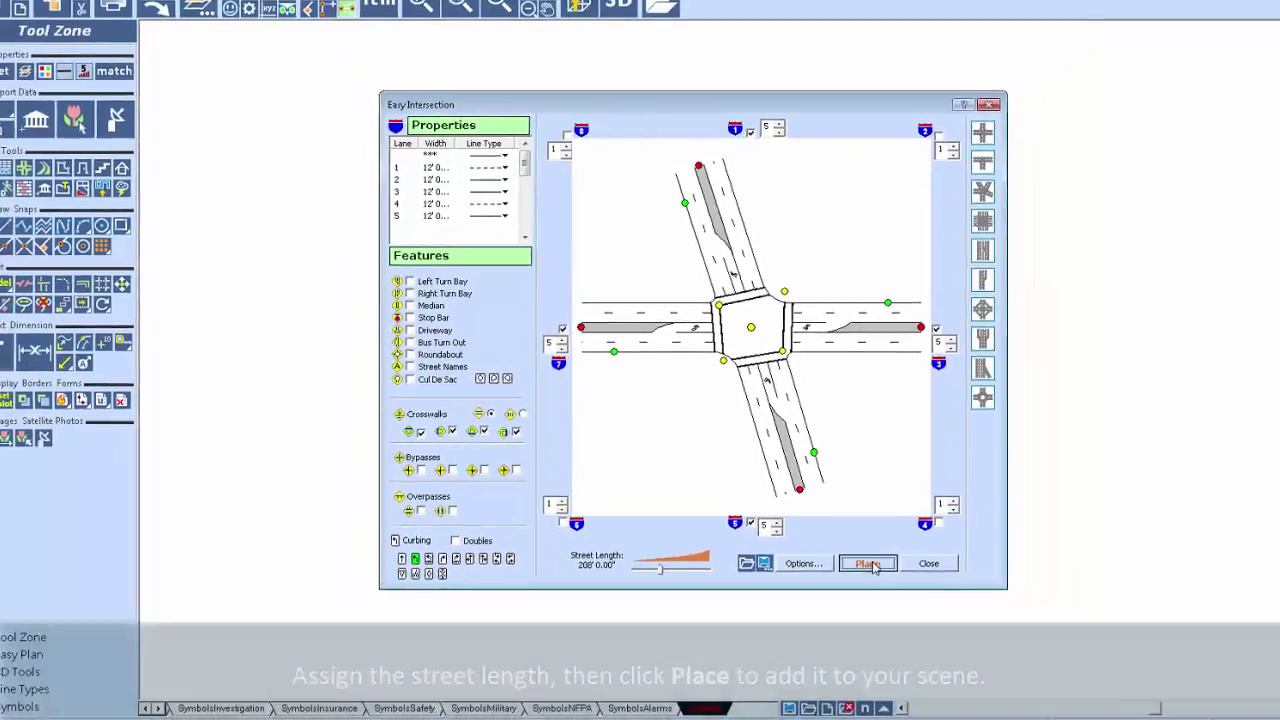
{"action": "left_click", "coordinate": [896, 580]}
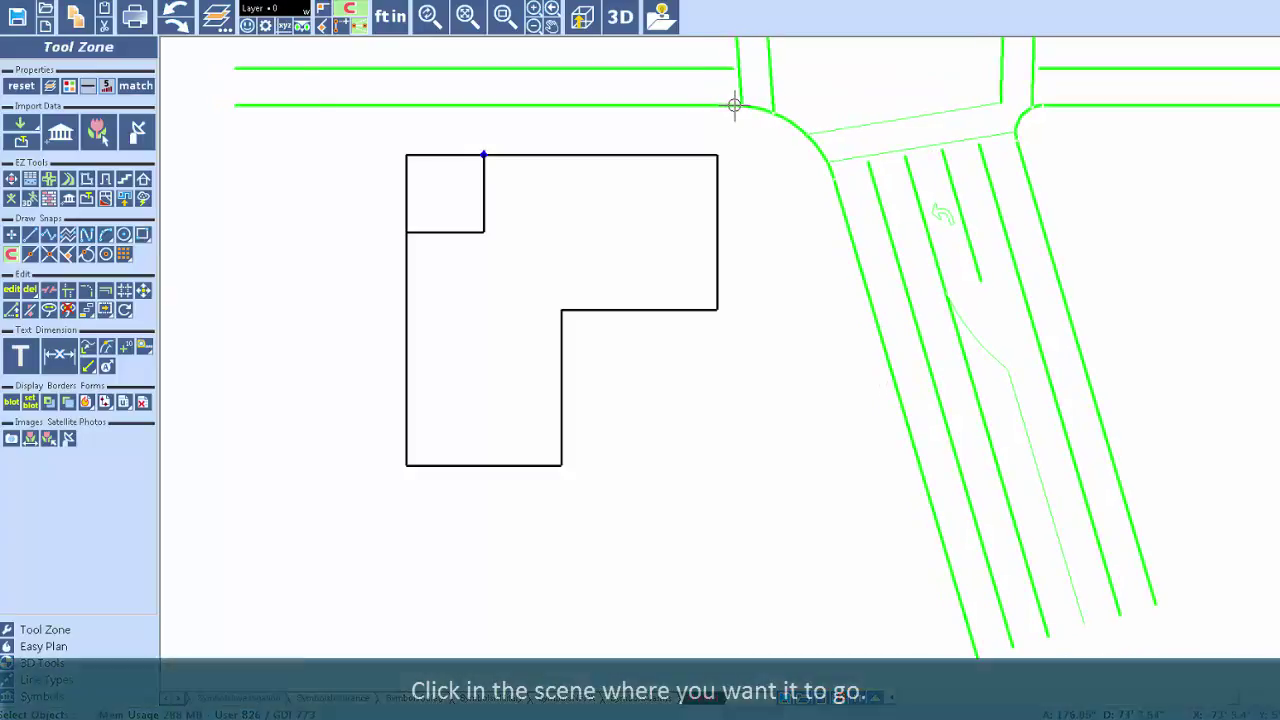
{"action": "left_click", "coordinate": [700, 72]}
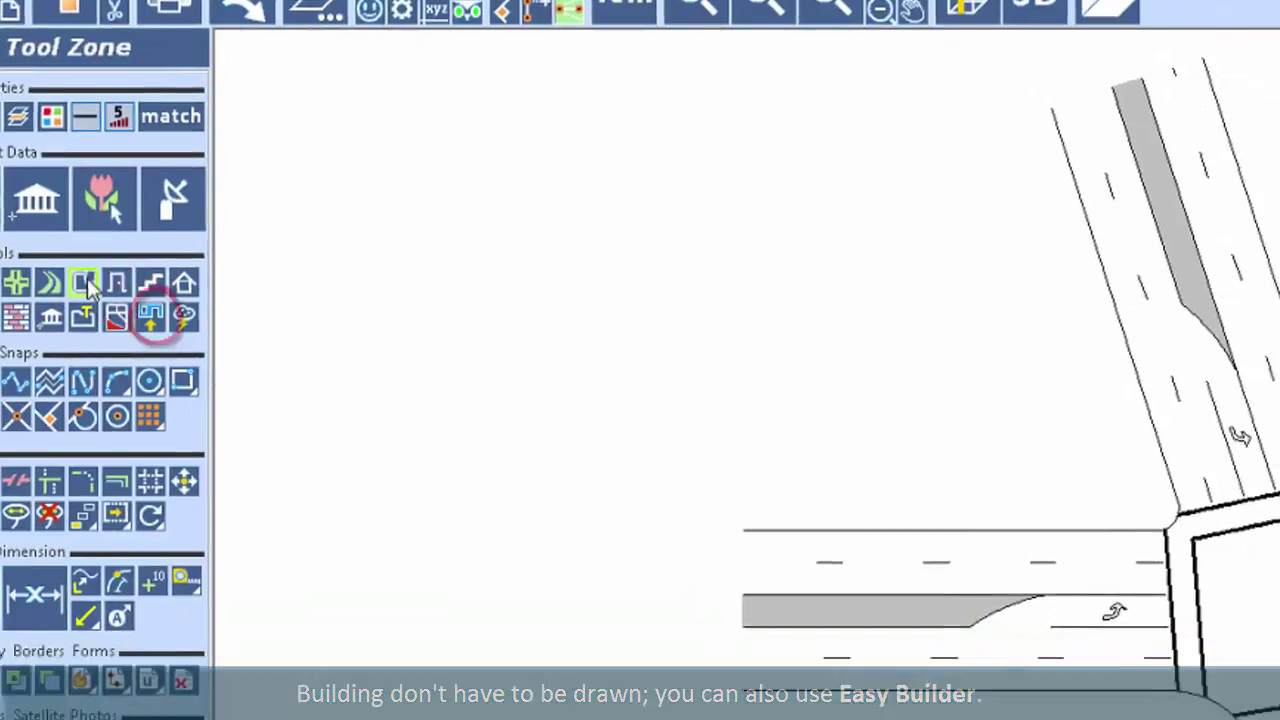
- Start an Easy Builder building and choose the U-shaped footprint
{"action": "left_click", "coordinate": [155, 319]}
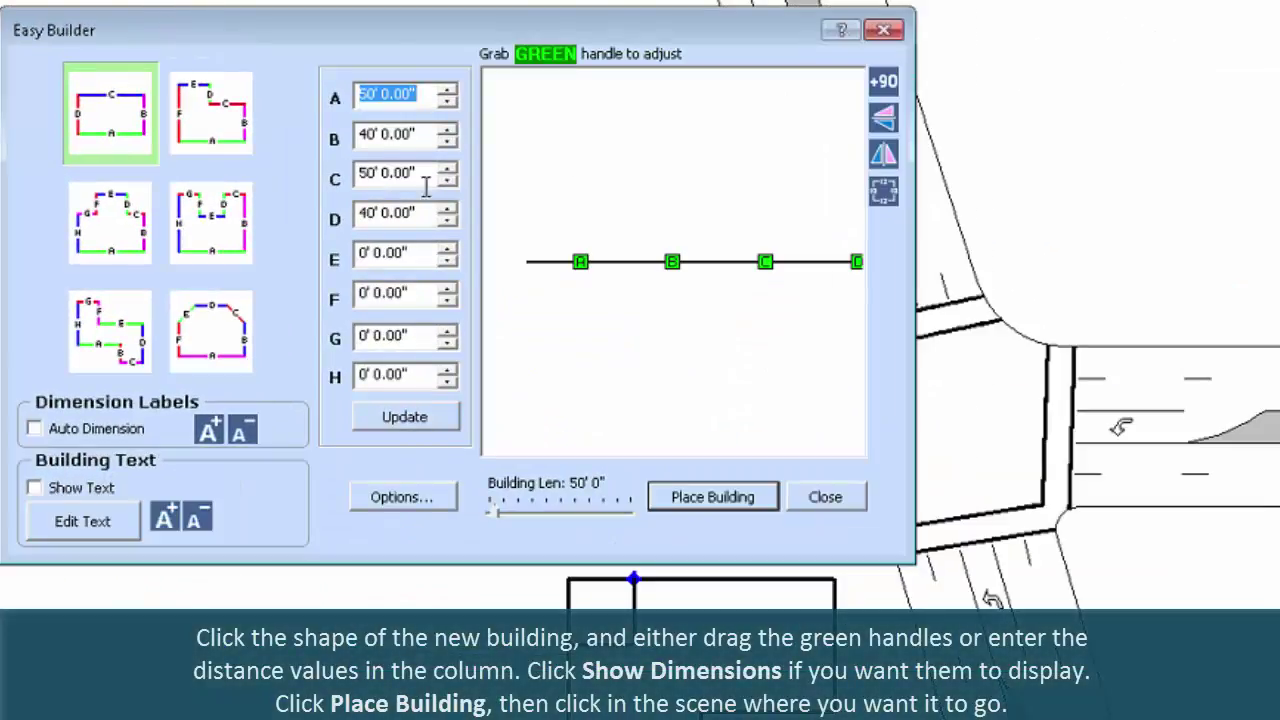
{"action": "left_click", "coordinate": [220, 118]}
{"action": "left_click", "coordinate": [211, 222]}
- Reshape the U-shaped footprint to A 76', B 38', C 41' and D 13', and show the side dimensions in the preview
{"action": "left_click_drag", "start_coordinate": [672, 203], "coordinate": [680, 272]}
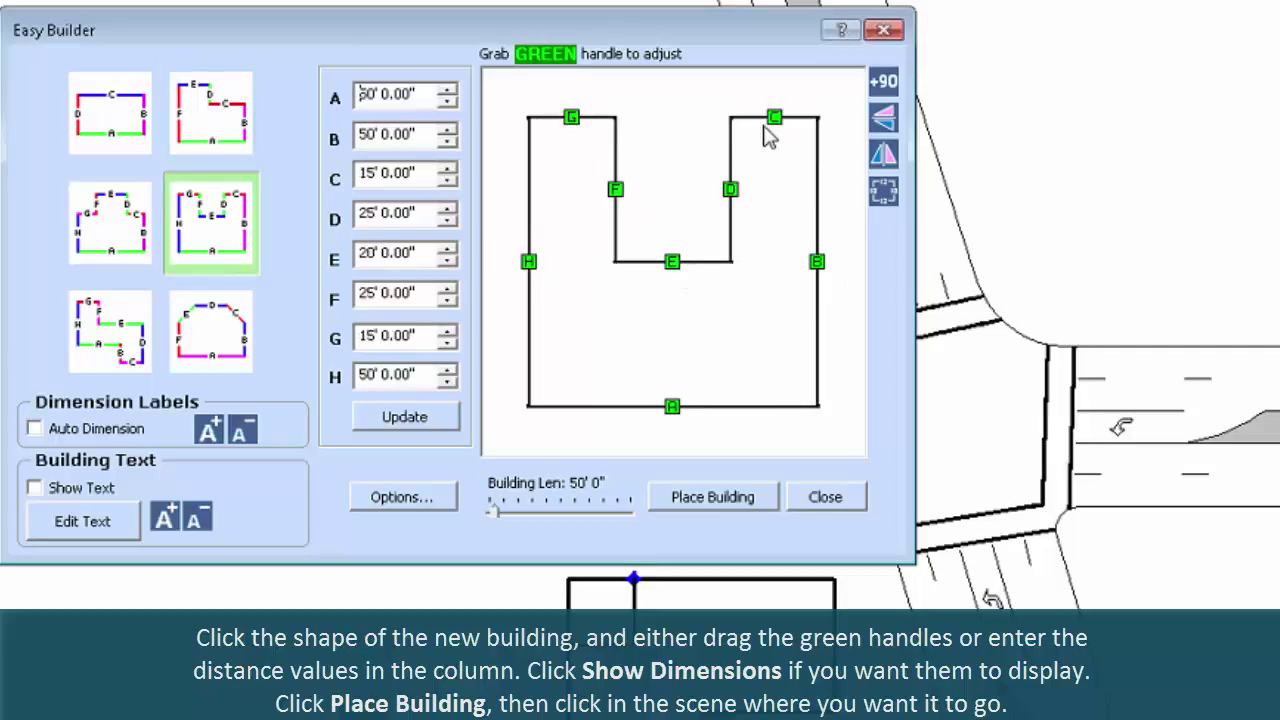
{"action": "left_click_drag", "start_coordinate": [775, 119], "coordinate": [776, 188]}
{"action": "mouse_move", "coordinate": [817, 295]}
{"action": "left_mouse_down"}
{"action": "mouse_move", "coordinate": [845, 292]}
{"action": "mouse_move", "coordinate": [800, 308]}
{"action": "left_mouse_up"}
{"action": "left_click", "coordinate": [884, 193]}
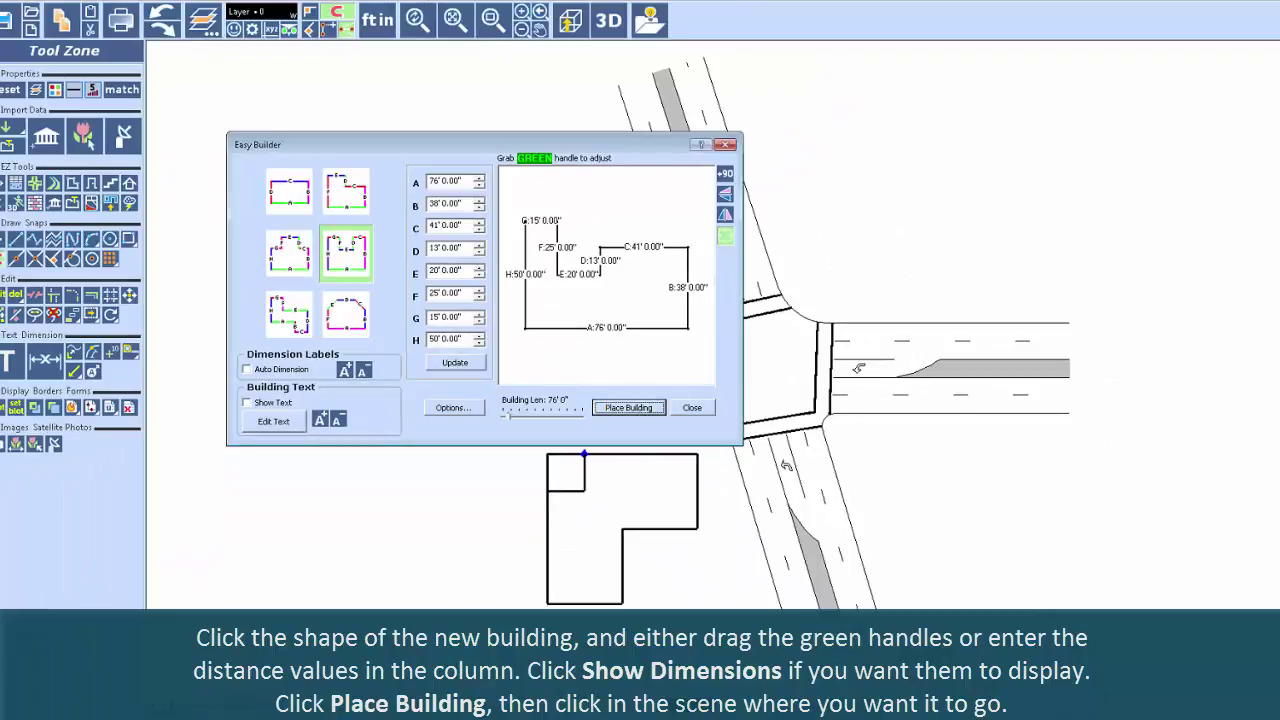
- Place the building right of the lower street leg, below the horizontal street, and rotate it roughly parallel to the slanted street
{"action": "left_click", "coordinate": [628, 408]}
{"action": "left_click", "coordinate": [876, 507]}
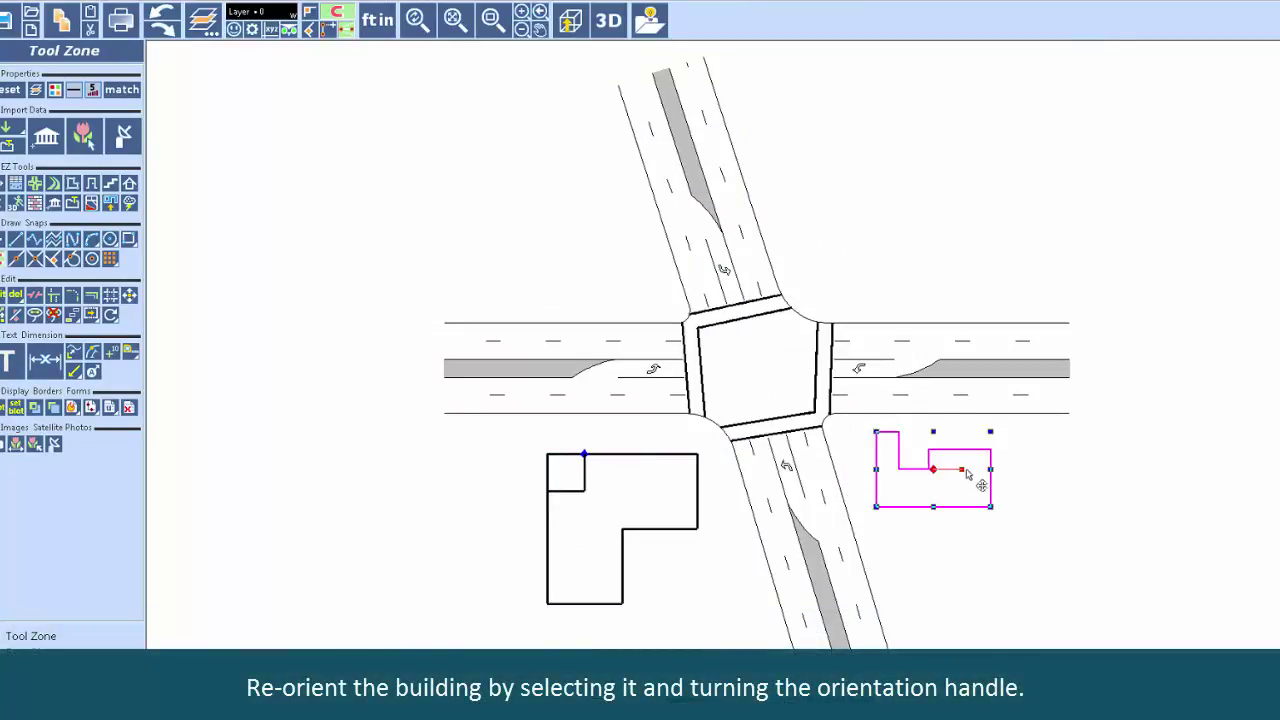
{"action": "left_click_drag", "start_coordinate": [965, 470], "coordinate": [915, 420]}
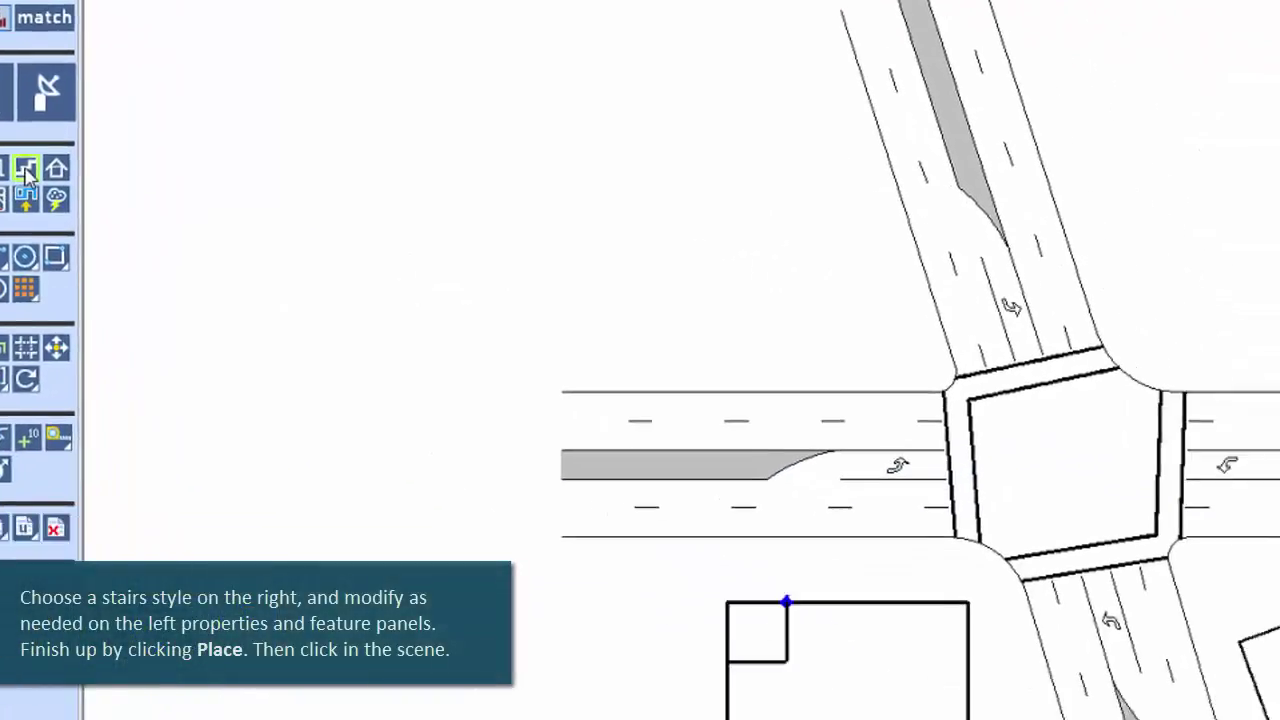
- Start an Easy Stairs and Ramps design with the switchback two-flight style and color the stairs dark blue
{"action": "left_click", "coordinate": [187, 323]}
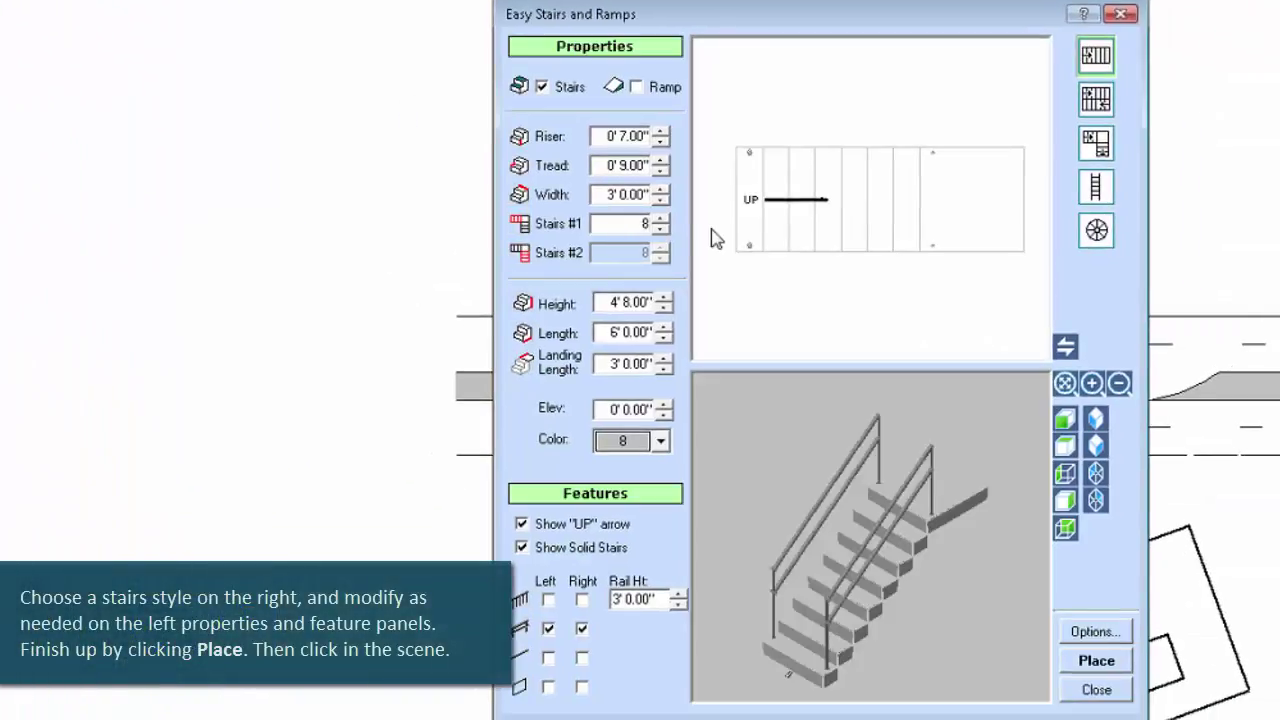
{"action": "left_click", "coordinate": [1096, 98]}
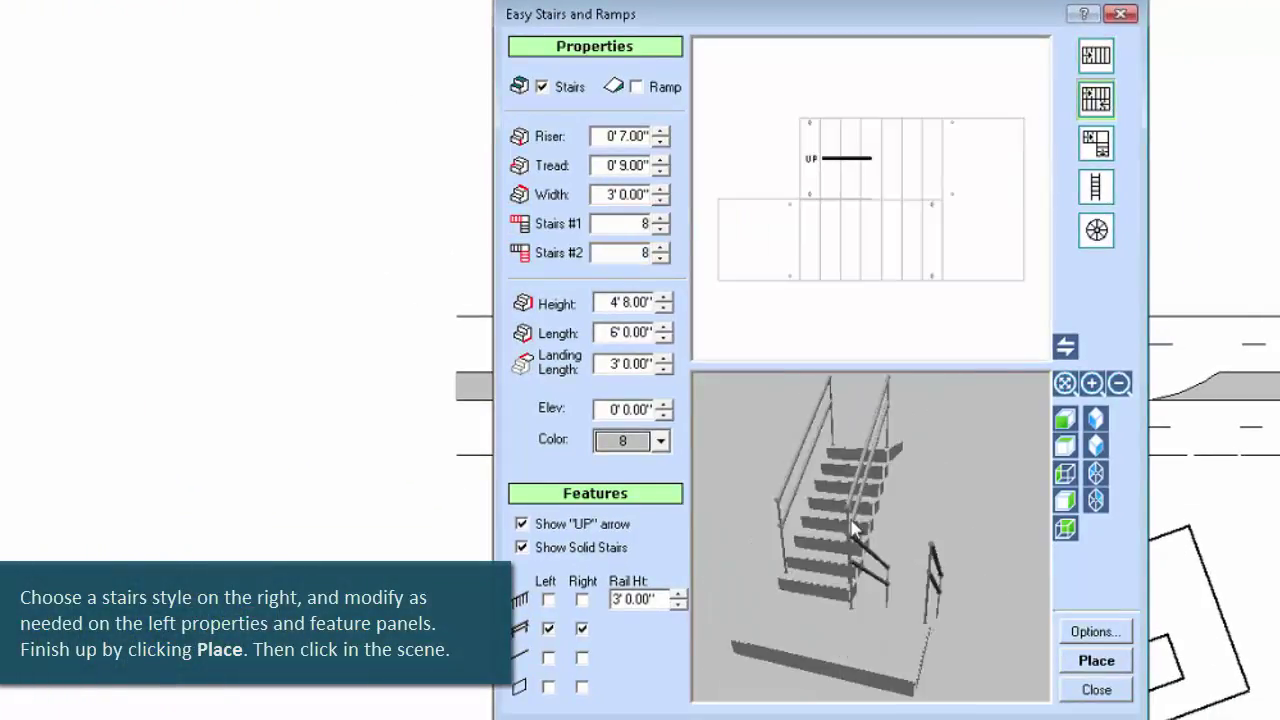
{"action": "left_click", "coordinate": [660, 440]}
{"action": "left_click", "coordinate": [625, 490]}
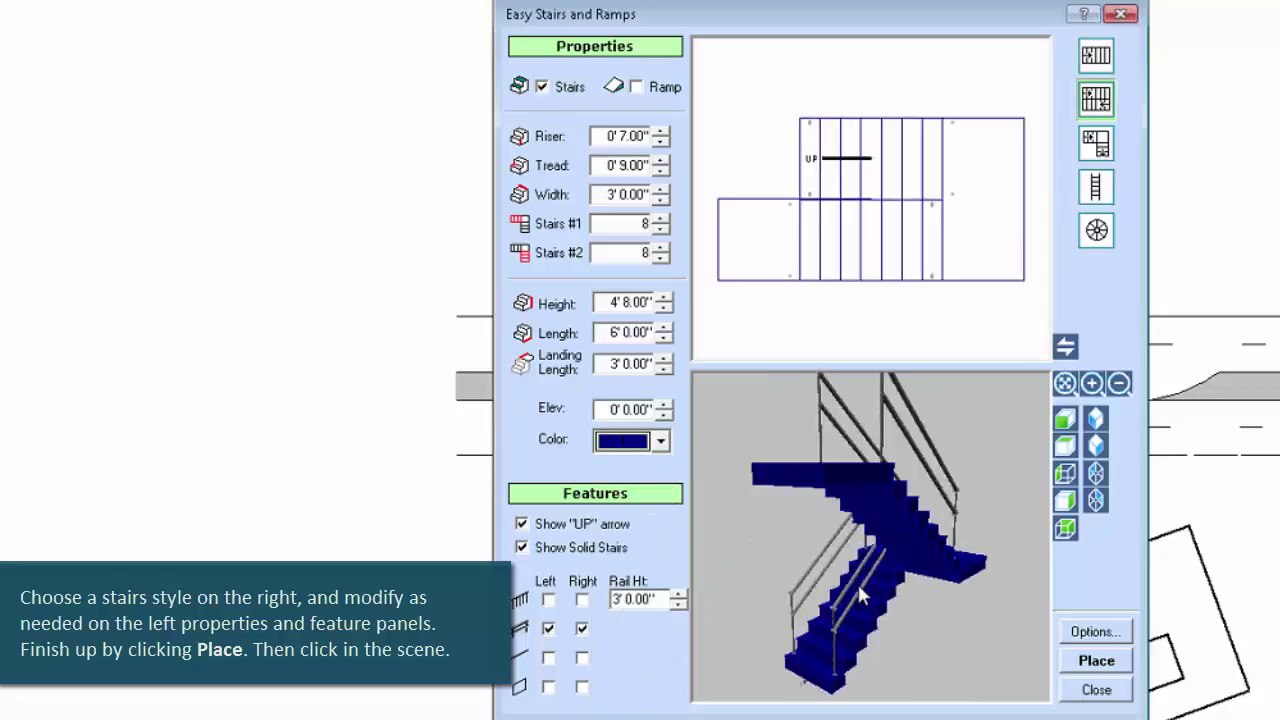
- Try the first stair flight with 10 stairs and reduce the count again
{"action": "left_click", "coordinate": [661, 219]}
{"action": "left_click", "coordinate": [661, 219]}
{"action": "left_click", "coordinate": [661, 219]}
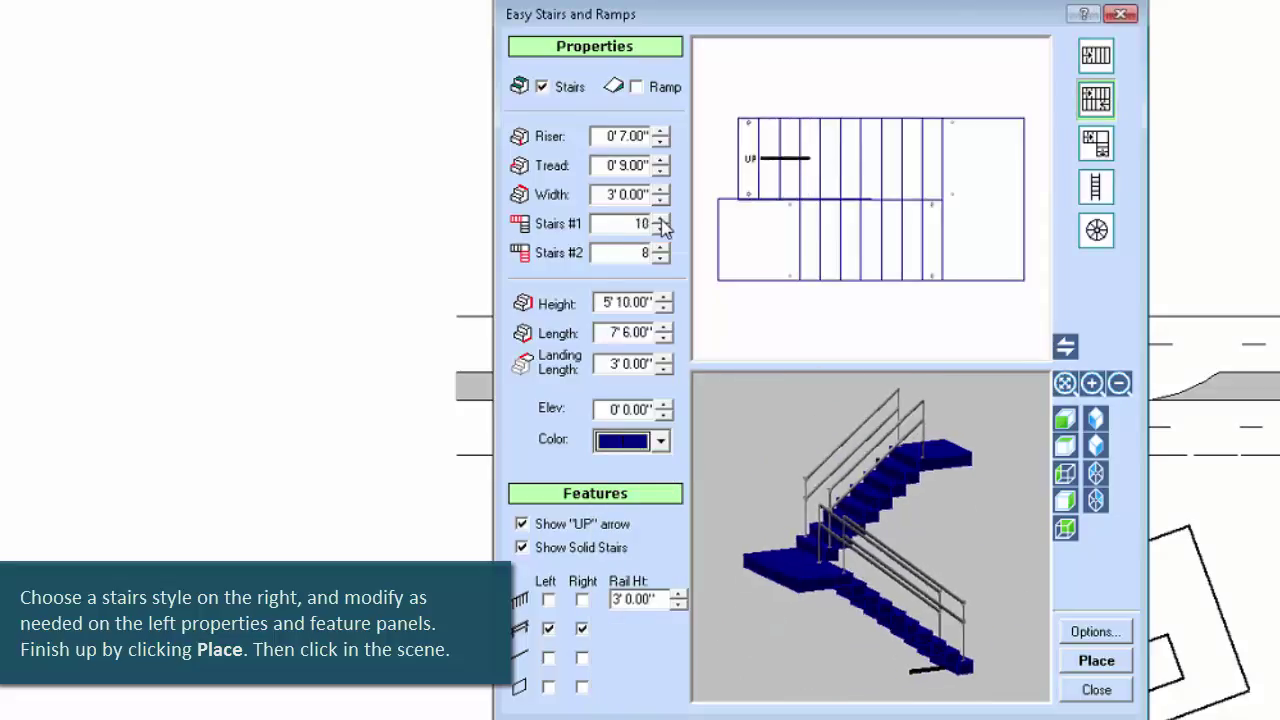
{"action": "left_click", "coordinate": [661, 229]}
{"action": "left_click", "coordinate": [661, 229]}
{"action": "left_click", "coordinate": [661, 229]}
- Enable the baluster railing and the handrail on the left side of the stairs
{"action": "left_click_drag", "start_coordinate": [900, 515], "coordinate": [708, 560]}
{"action": "left_click", "coordinate": [549, 600]}
{"action": "left_click", "coordinate": [548, 657]}
{"action": "left_click_drag", "start_coordinate": [775, 610], "coordinate": [875, 607]}
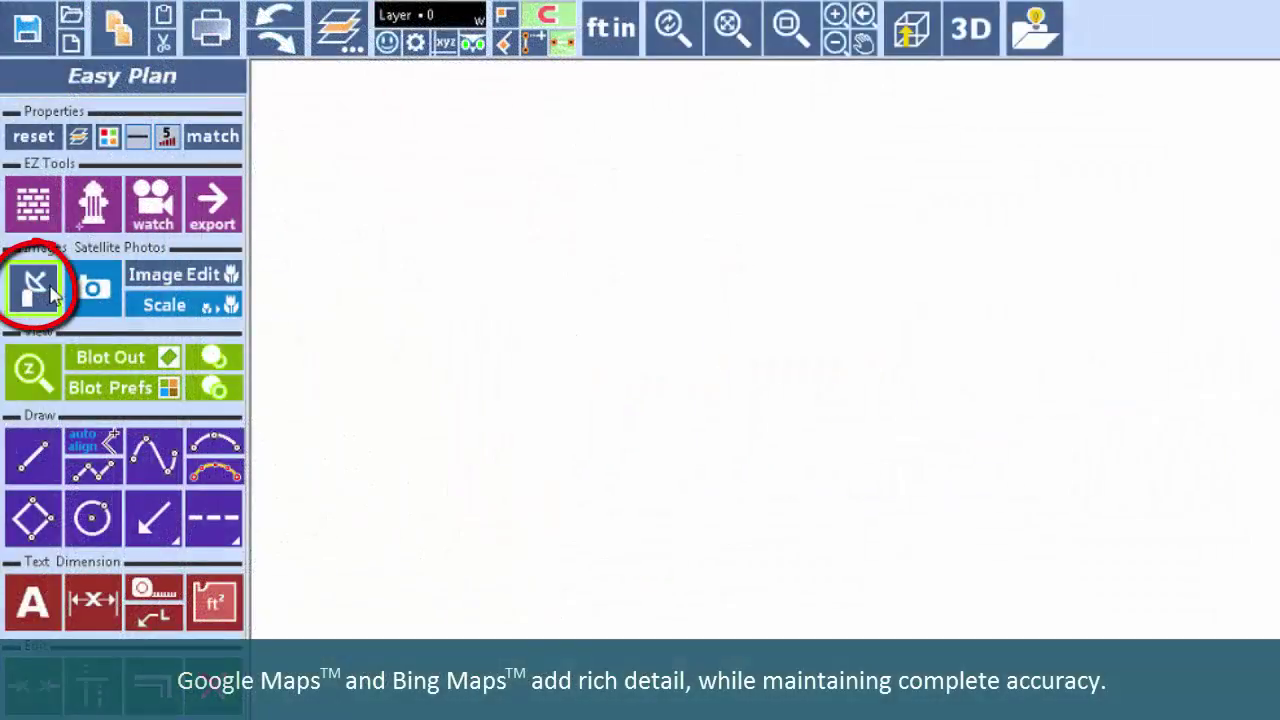
- Frame the white-roofed building and its parking lot in the Google satellite map and place the image in the scene
{"action": "left_click", "coordinate": [40, 289]}
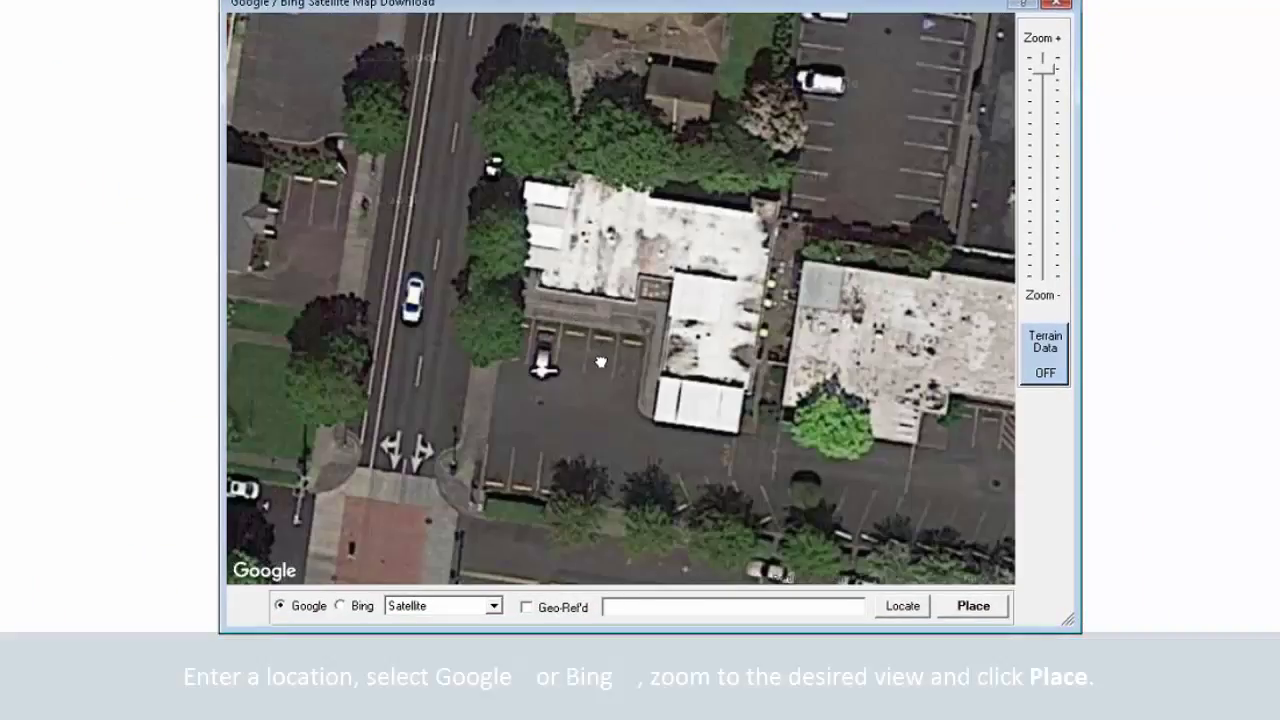
{"action": "left_click_drag", "start_coordinate": [592, 280], "coordinate": [614, 262]}
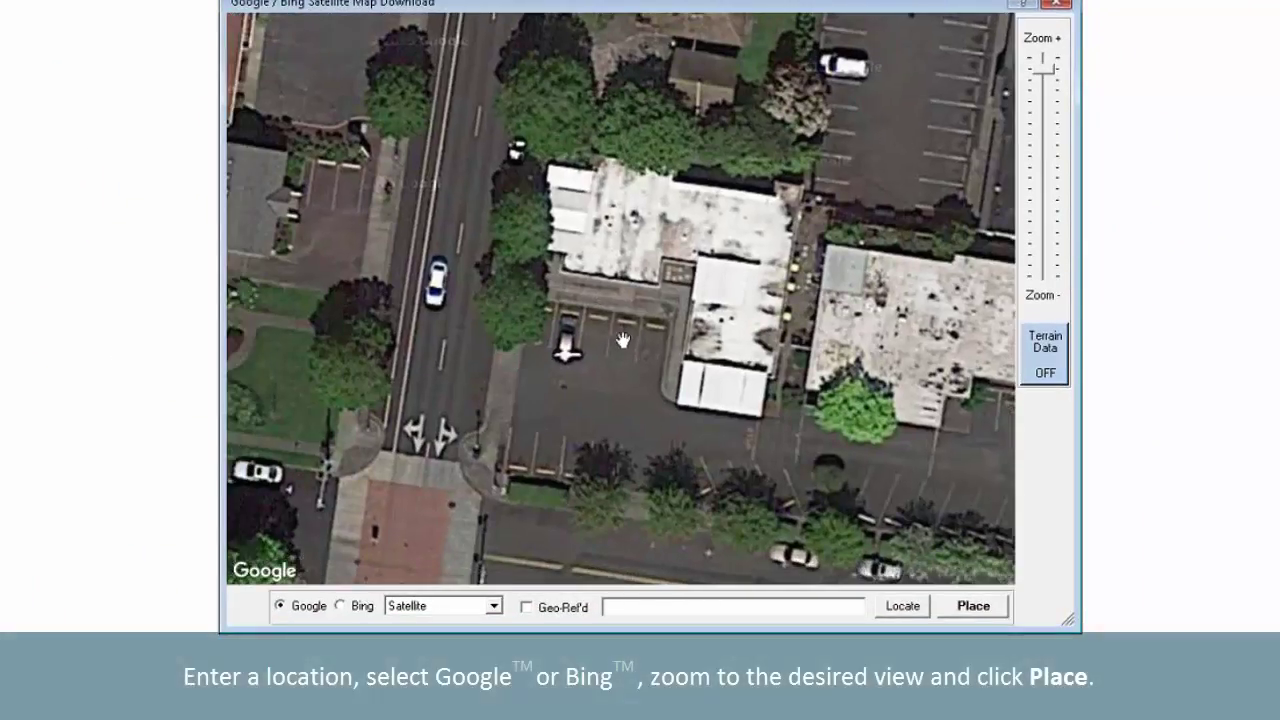
{"action": "left_click_drag", "start_coordinate": [603, 338], "coordinate": [598, 313]}
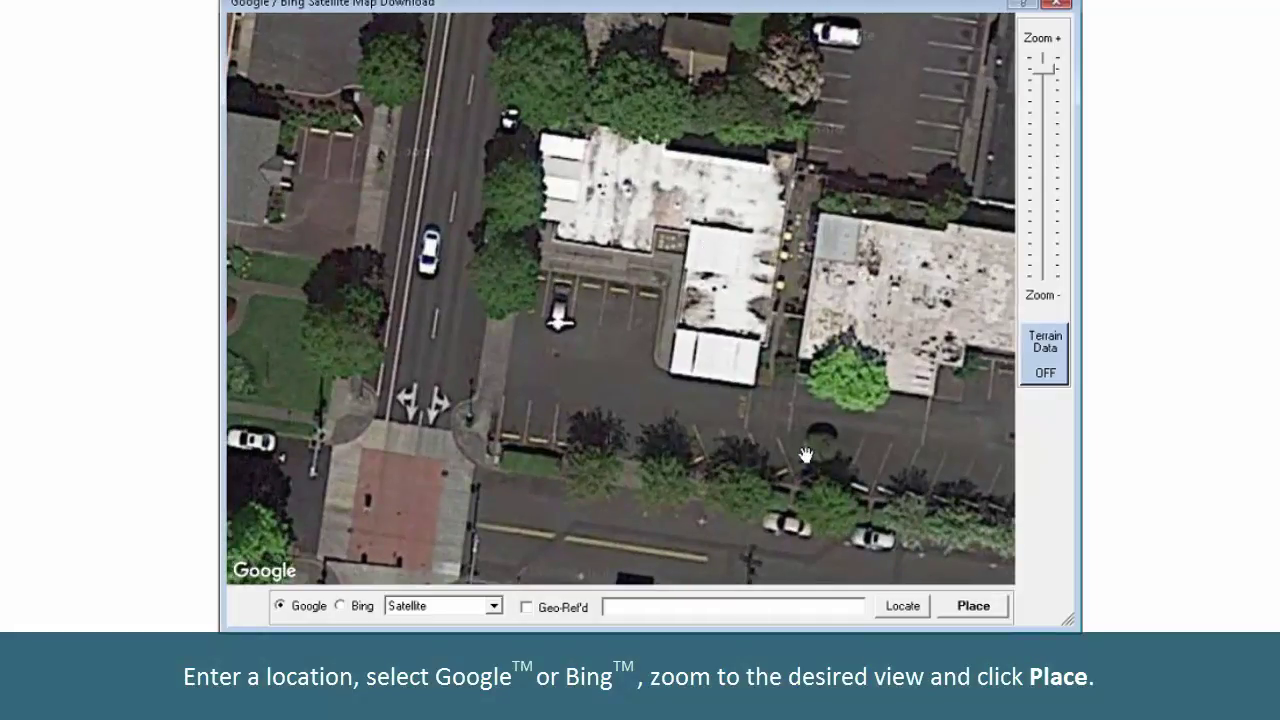
{"action": "left_click", "coordinate": [971, 606]}
{"action": "left_click", "coordinate": [436, 600]}
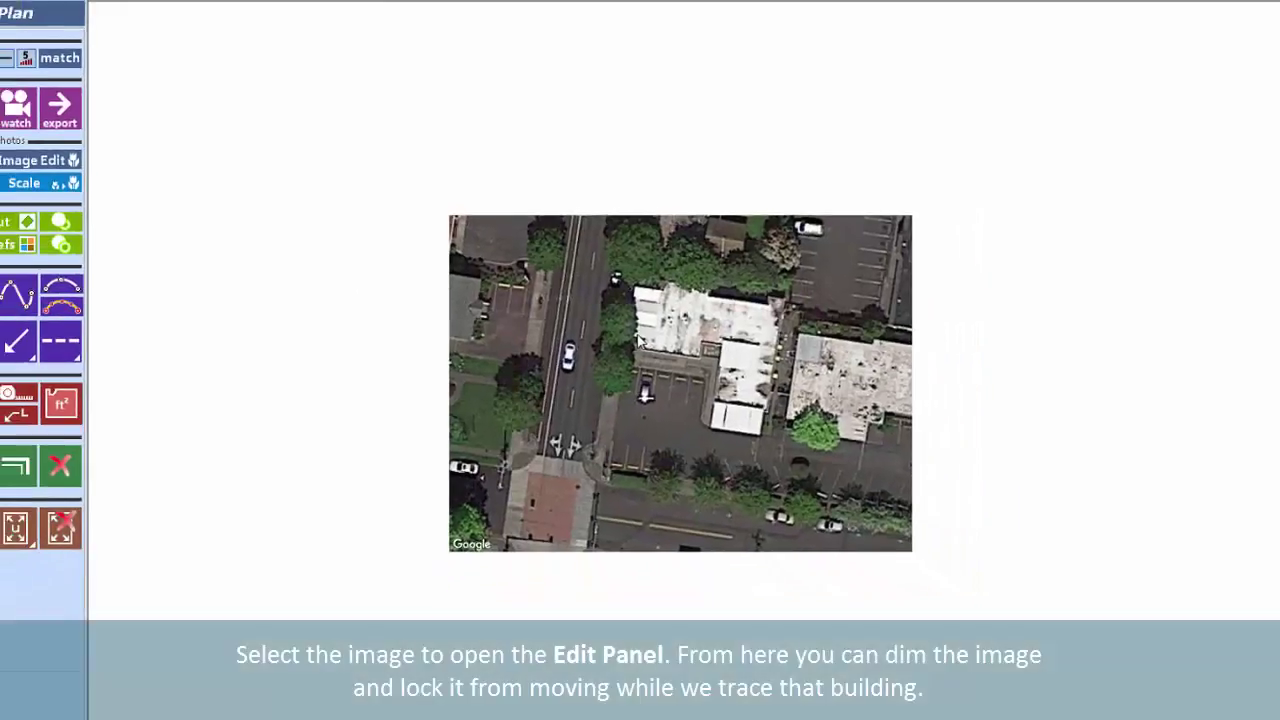
- Set the satellite image's fade to 31% and lock its Satellite Map layer for tracing
{"action": "left_click", "coordinate": [630, 340]}
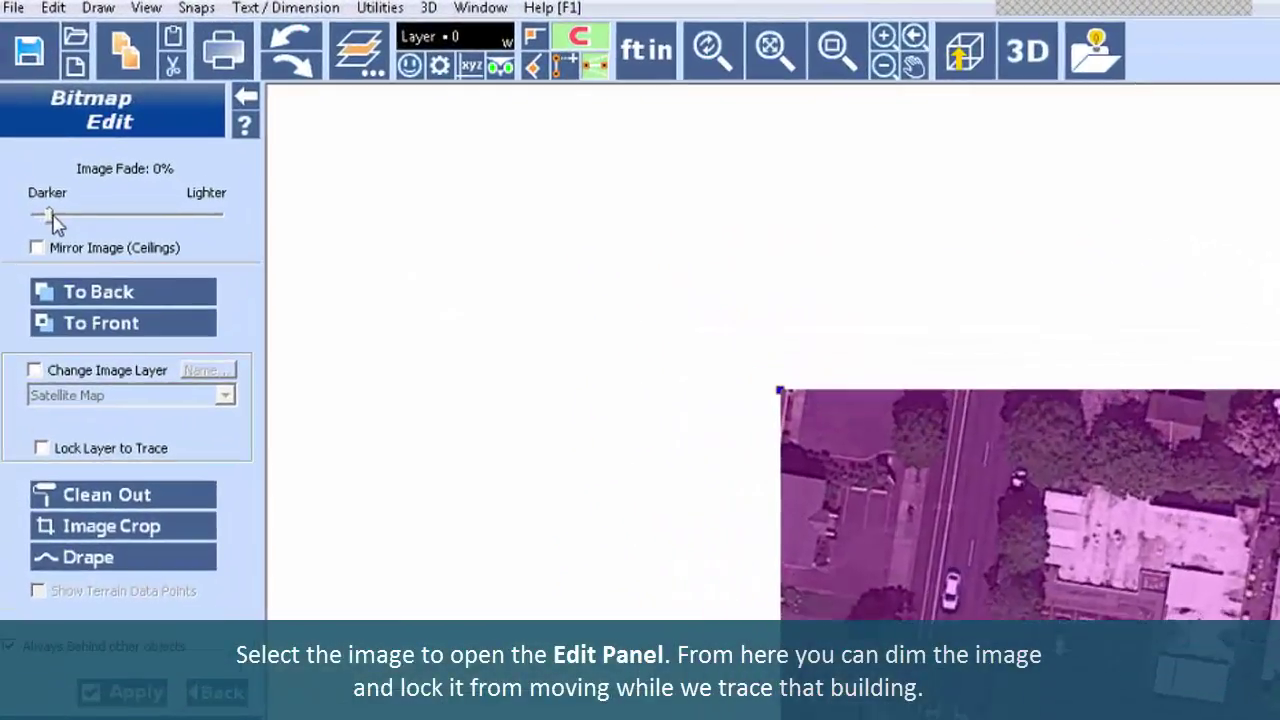
{"action": "left_click_drag", "start_coordinate": [40, 123], "coordinate": [54, 132]}
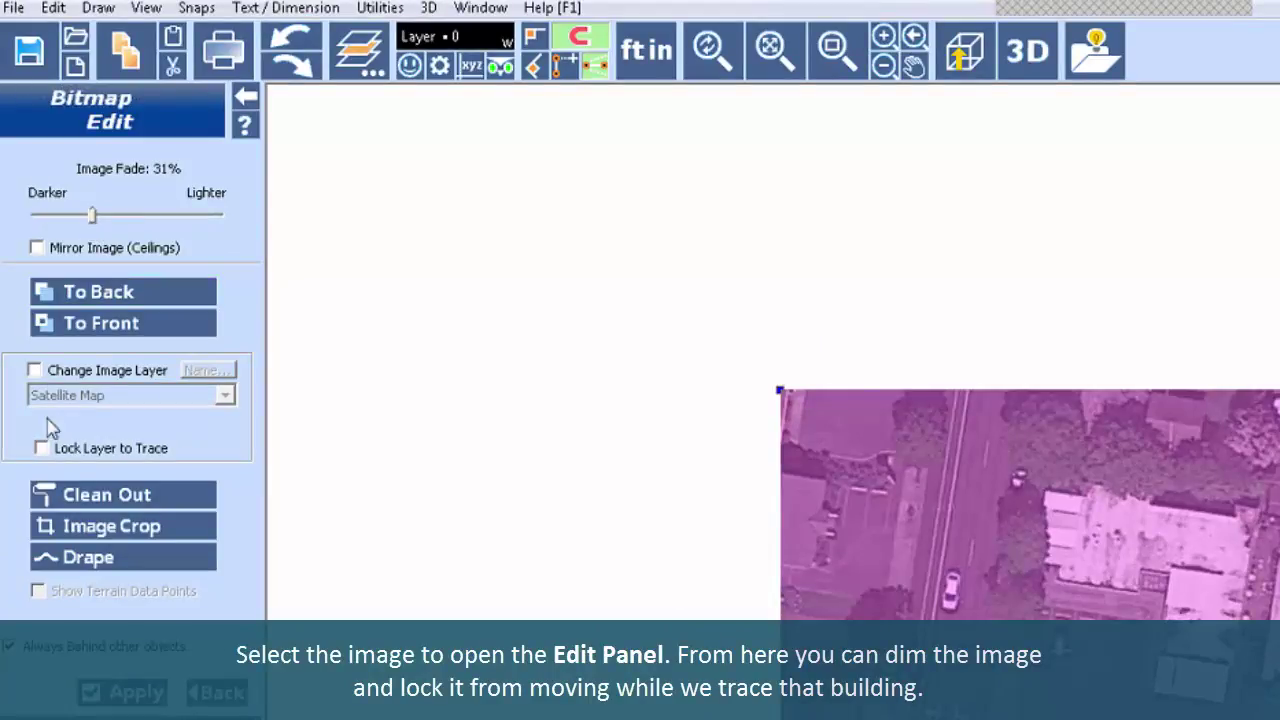
{"action": "left_click", "coordinate": [41, 449]}
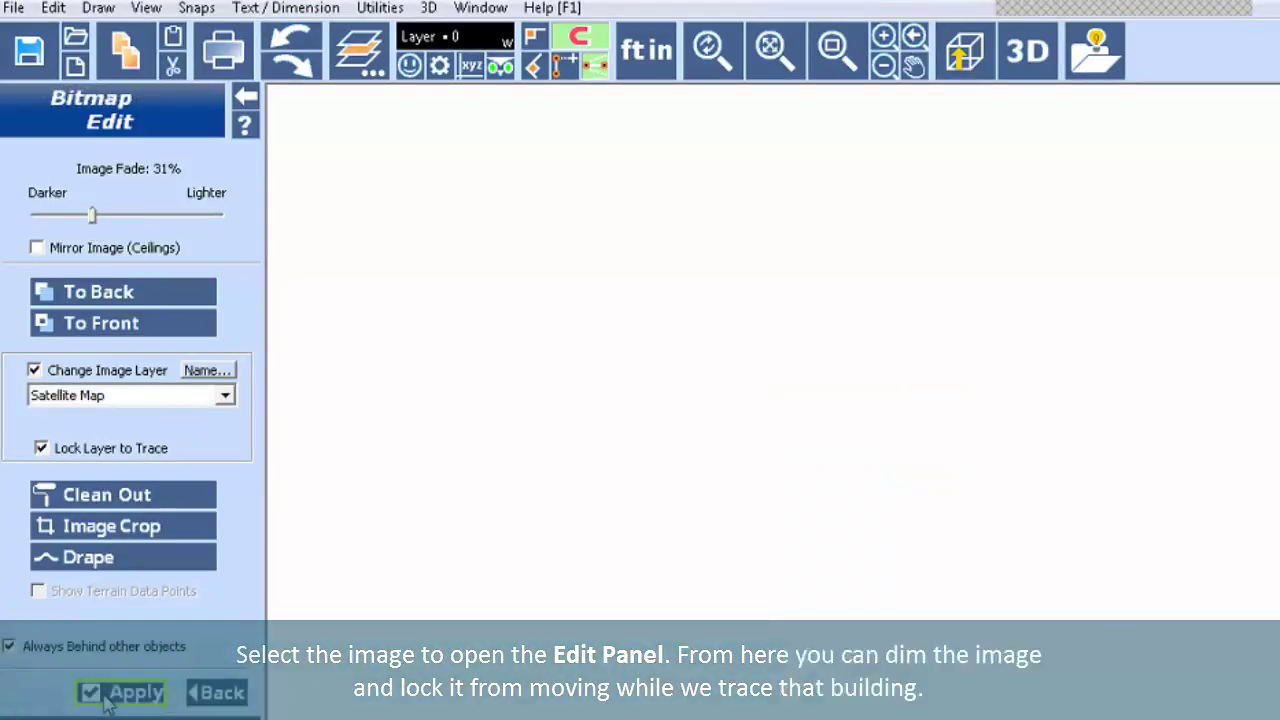
{"action": "left_click", "coordinate": [218, 692]}
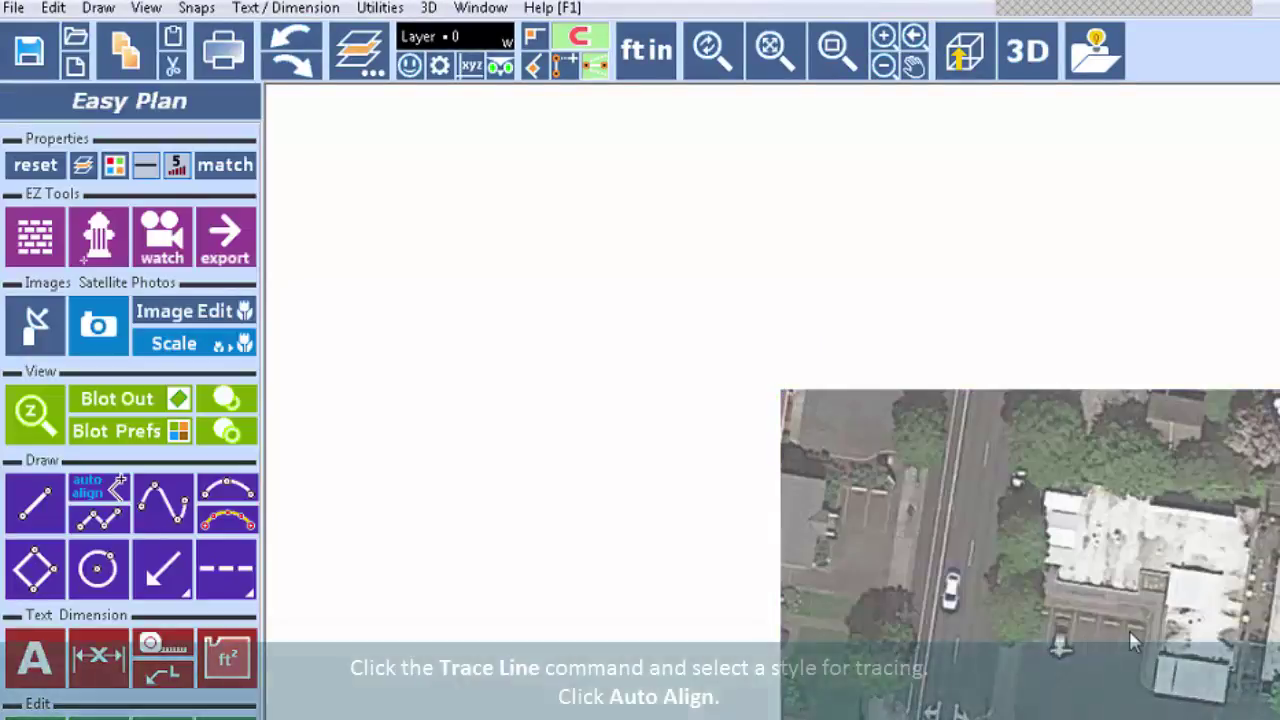
- Trace the white-roofed building's outline with the Thick Green Trace Line style and Auto Align
{"action": "scroll", "coordinate": [1129, 630], "scroll_direction": "up", "scroll_amount": 3}
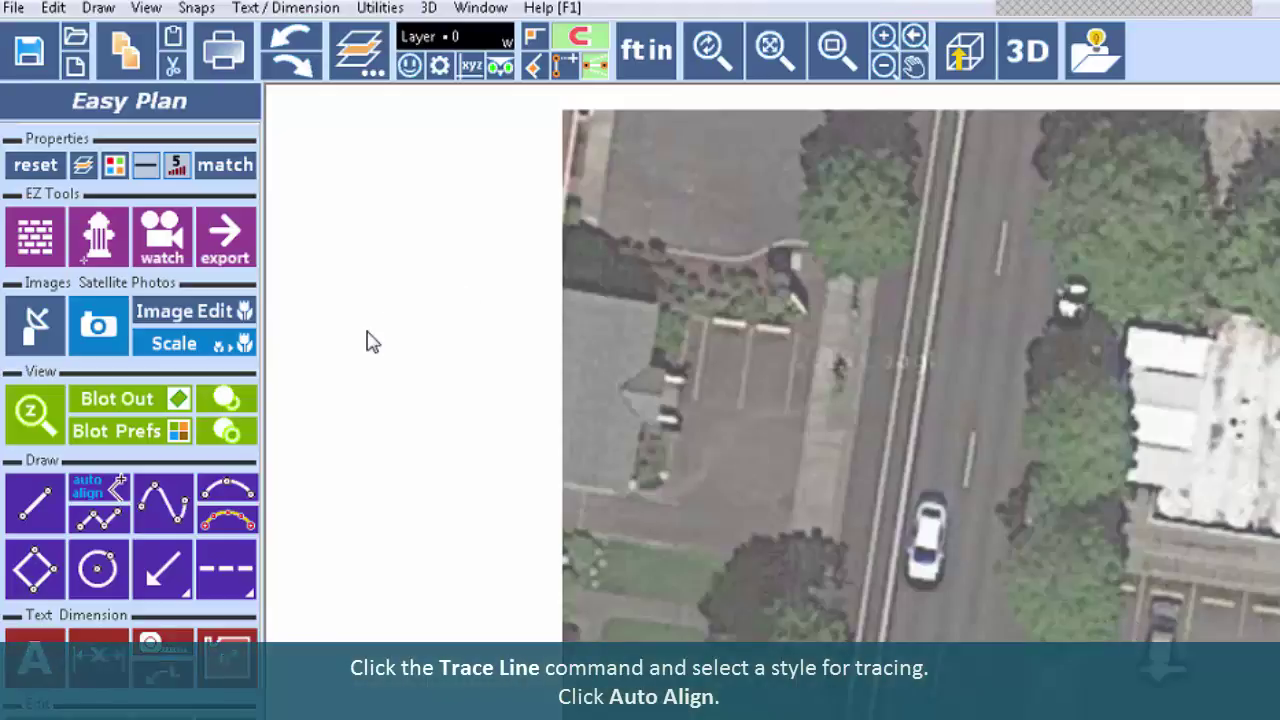
{"action": "left_click", "coordinate": [235, 572]}
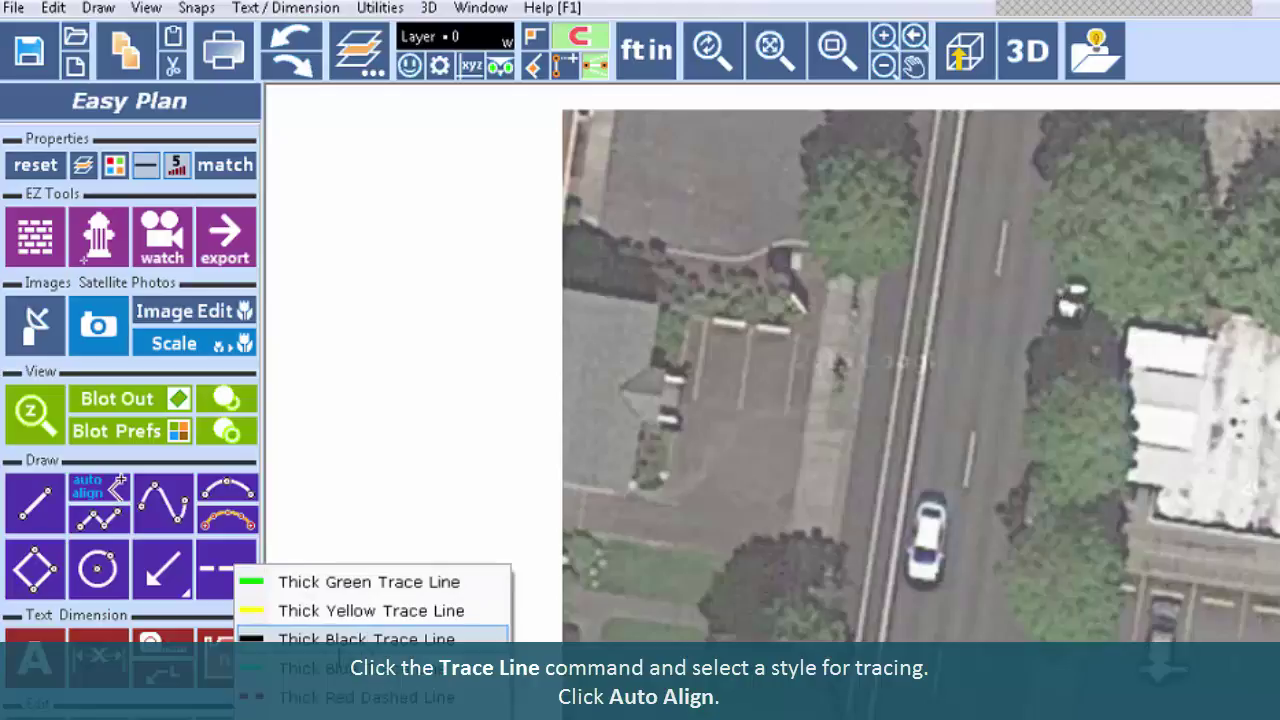
{"action": "left_click", "coordinate": [349, 588]}
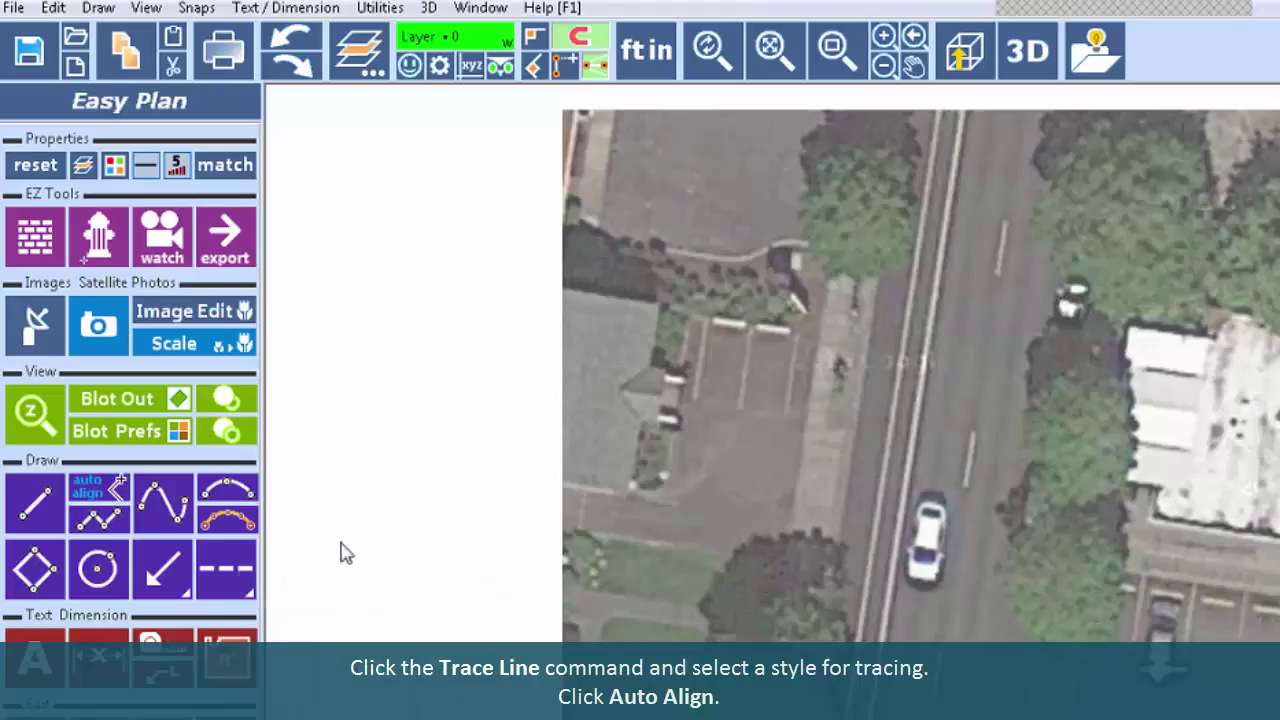
{"action": "left_click", "coordinate": [95, 484]}
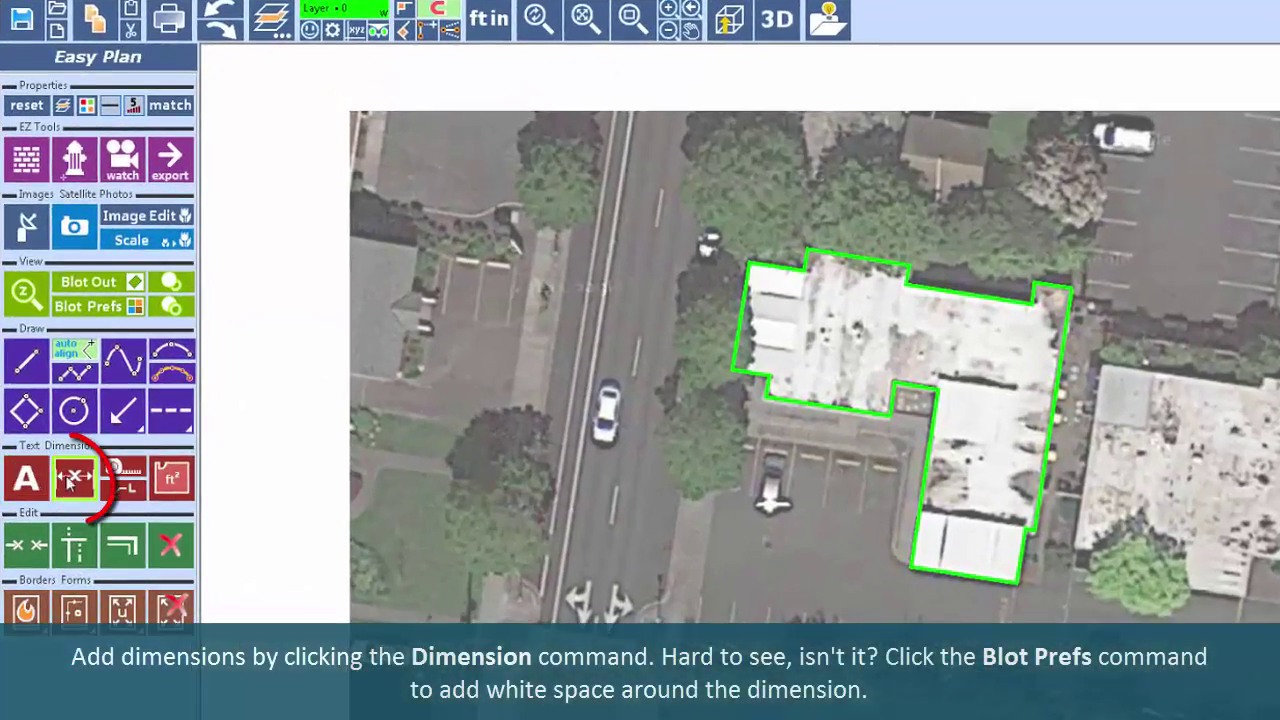
- Try an aligned dimension along the building's long east side without white space behind it
{"action": "left_click", "coordinate": [71, 412]}
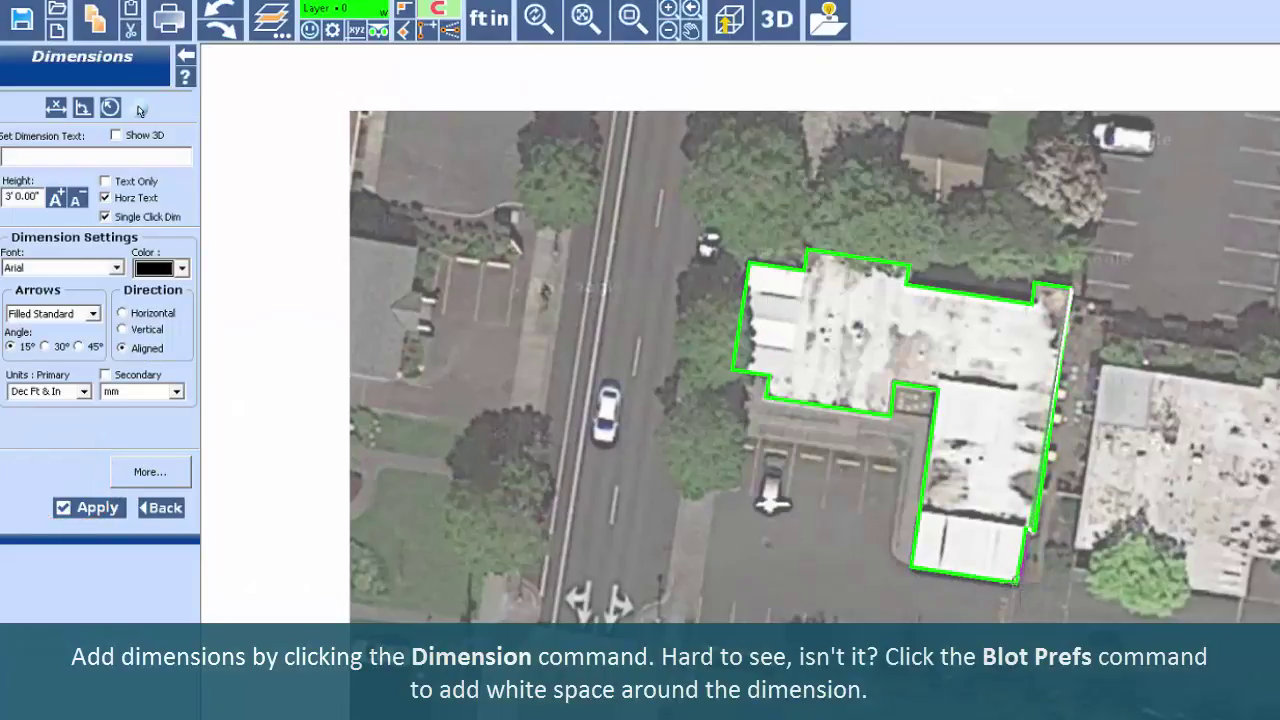
{"action": "left_click", "coordinate": [1046, 439]}
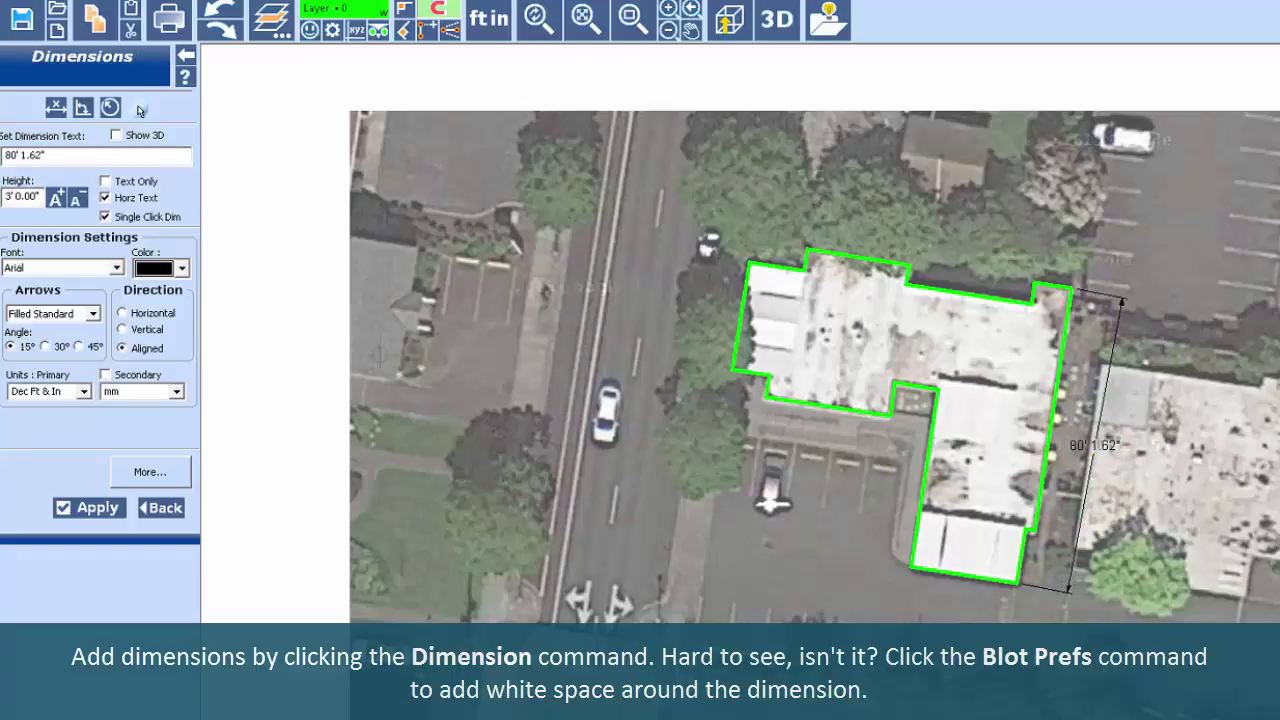
{"action": "left_click", "coordinate": [158, 510]}
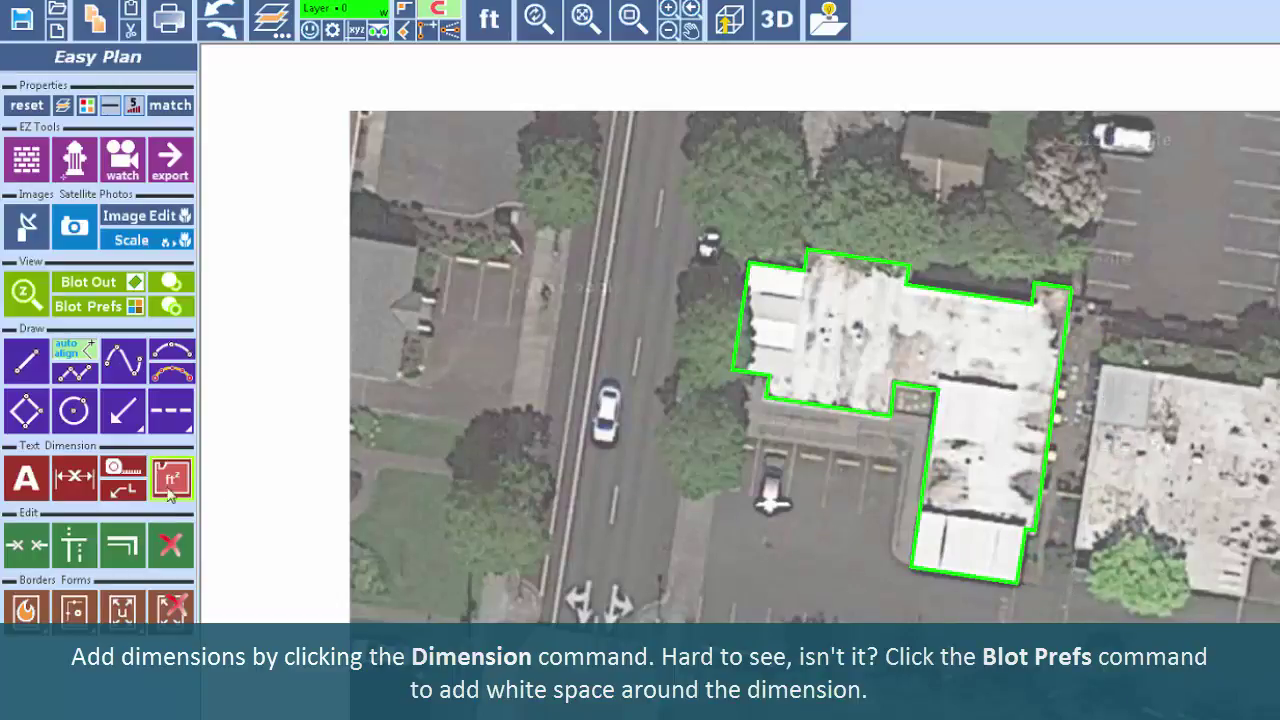
- Enable white space around dimensions in the blot preferences
{"action": "left_click", "coordinate": [112, 307]}
{"action": "left_click", "coordinate": [59, 468]}
{"action": "left_click", "coordinate": [59, 486]}
{"action": "left_click", "coordinate": [59, 504]}
{"action": "left_click", "coordinate": [59, 521]}
{"action": "left_click", "coordinate": [61, 559]}
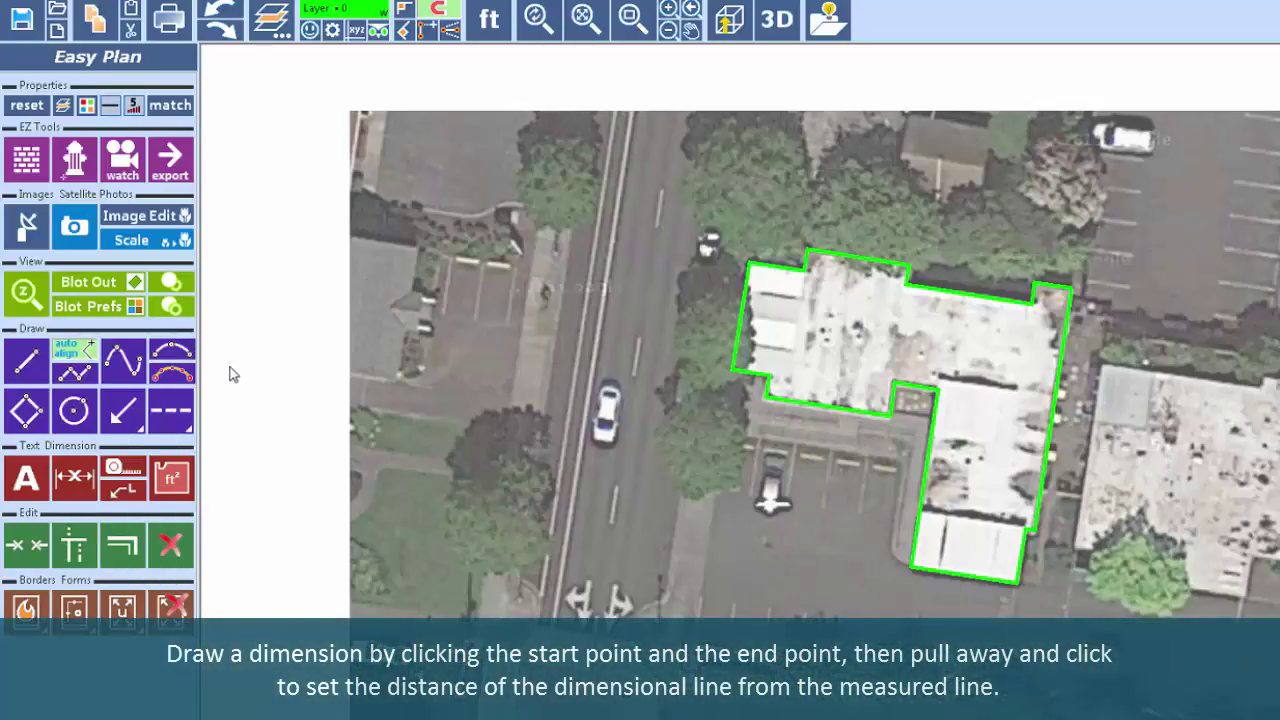
- Dimension the building's long east side from its northeast corner to its southeast corner, with the dimension line outside the wall
{"action": "left_click", "coordinate": [73, 478]}
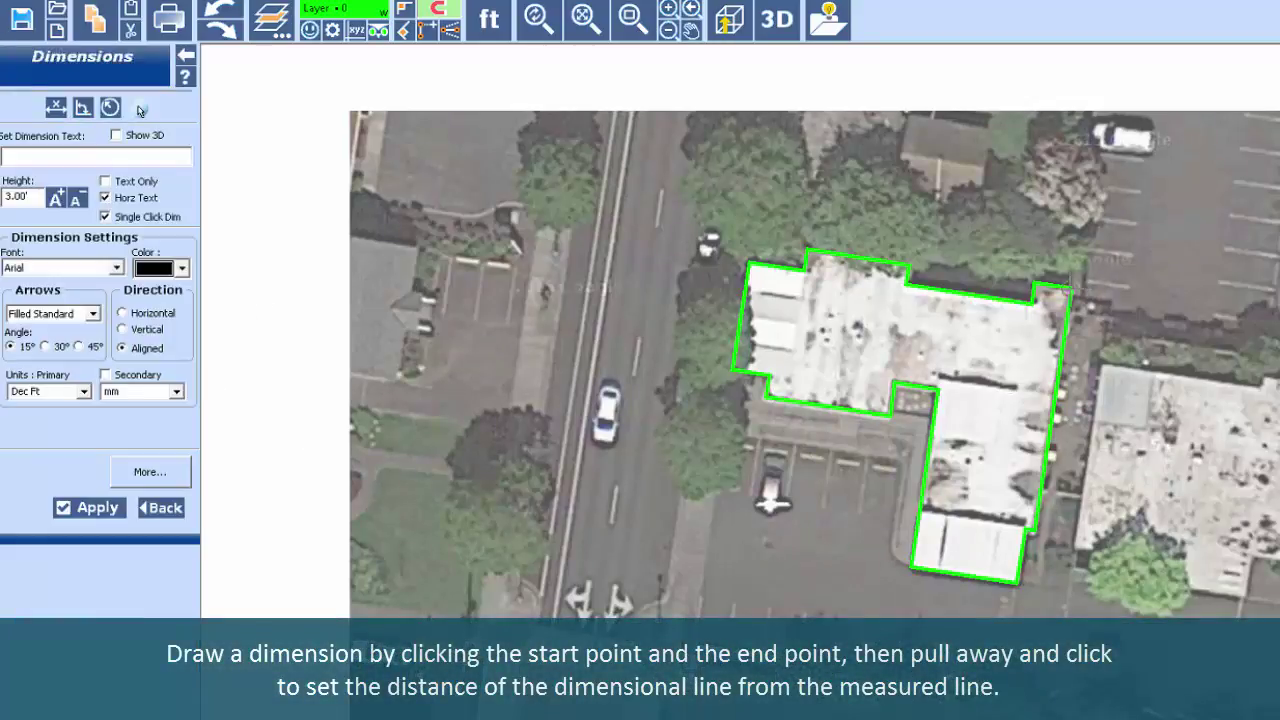
{"action": "left_click", "coordinate": [1070, 291]}
{"action": "left_click", "coordinate": [1019, 582]}
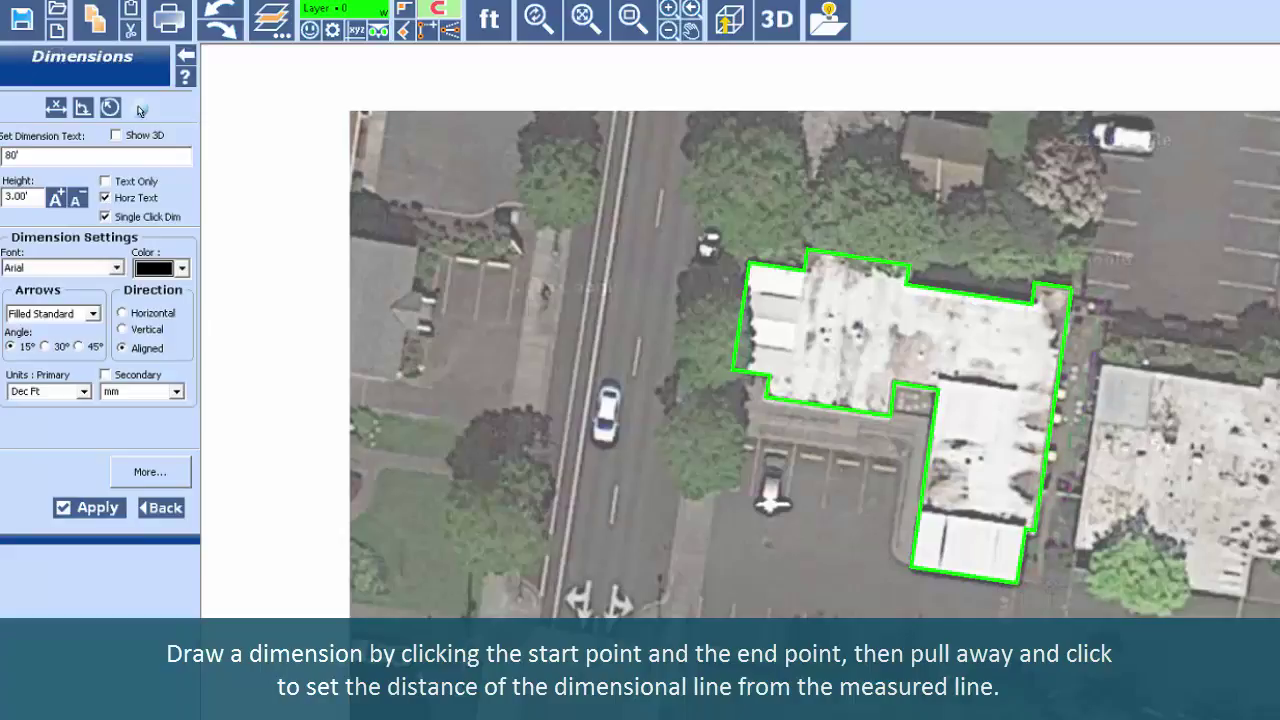
{"action": "left_click", "coordinate": [1102, 442]}
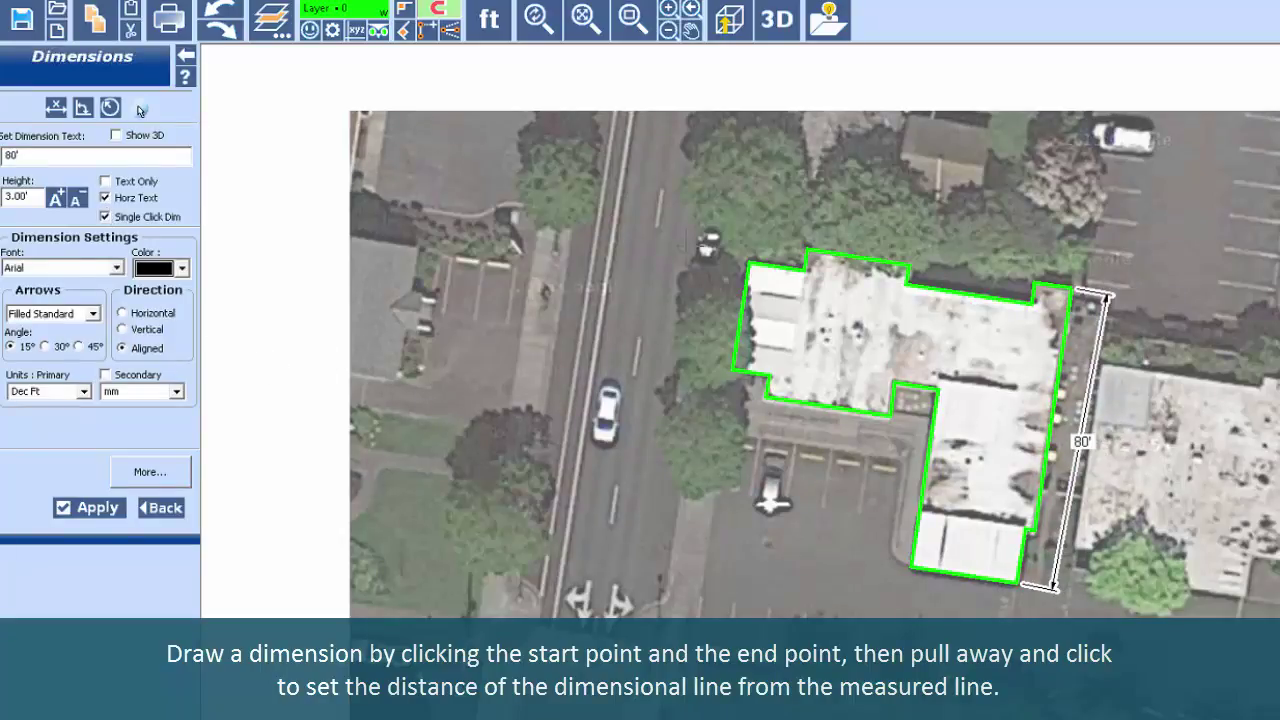
- Dimension the building's overall north side and its short west side, placing both dimension lines outside the outline
{"action": "left_click", "coordinate": [749, 263]}
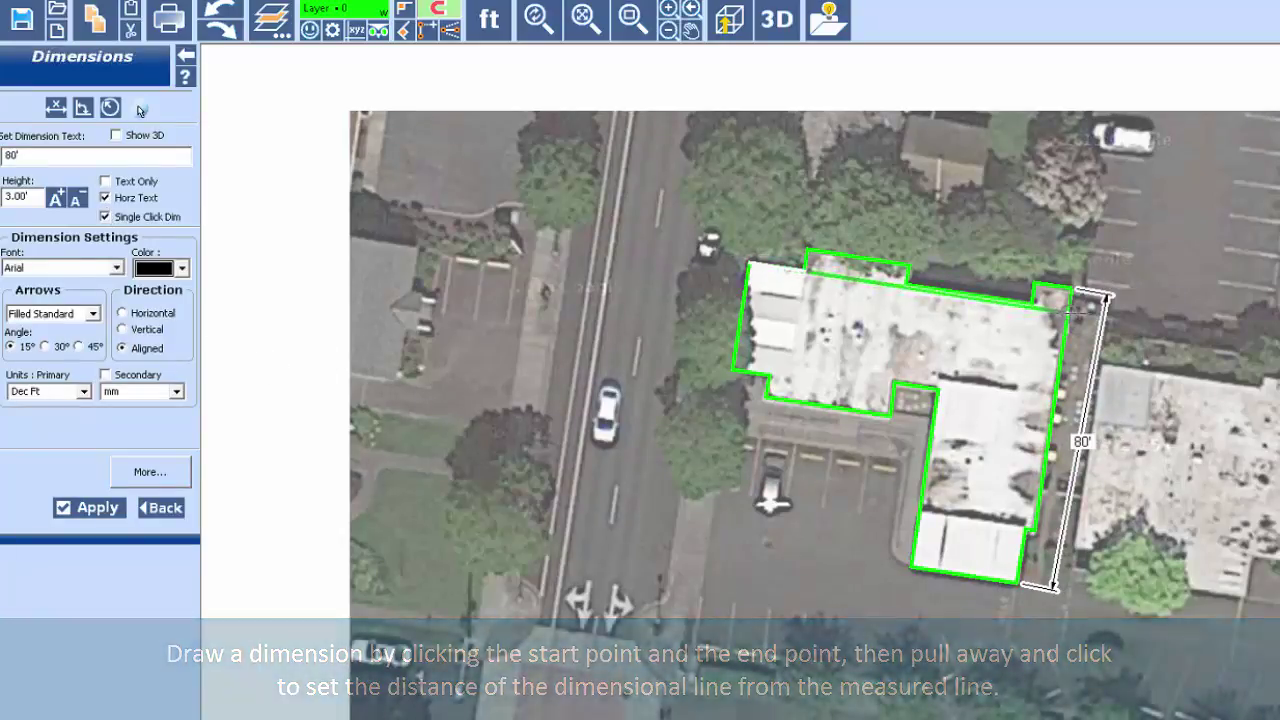
{"action": "left_click", "coordinate": [1069, 309]}
{"action": "left_click", "coordinate": [1074, 266]}
{"action": "left_click", "coordinate": [749, 263]}
{"action": "left_click", "coordinate": [734, 369]}
{"action": "left_click", "coordinate": [709, 362]}
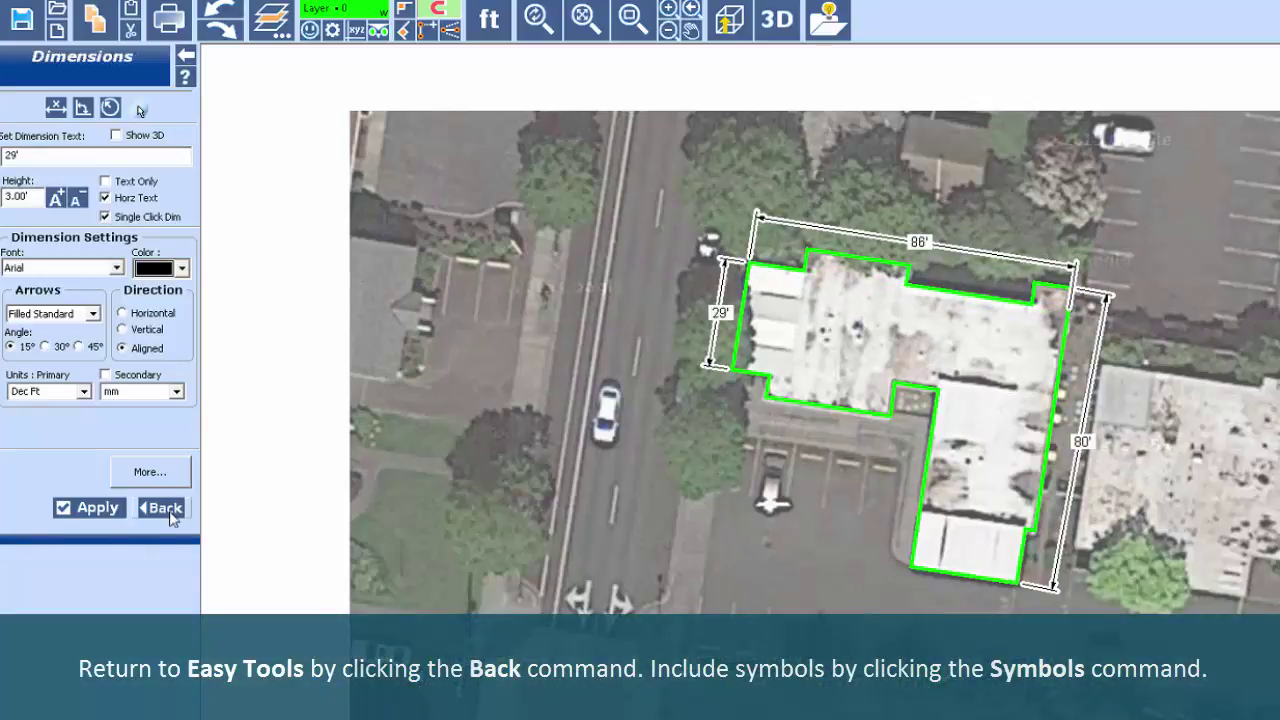
{"action": "left_click", "coordinate": [164, 508]}
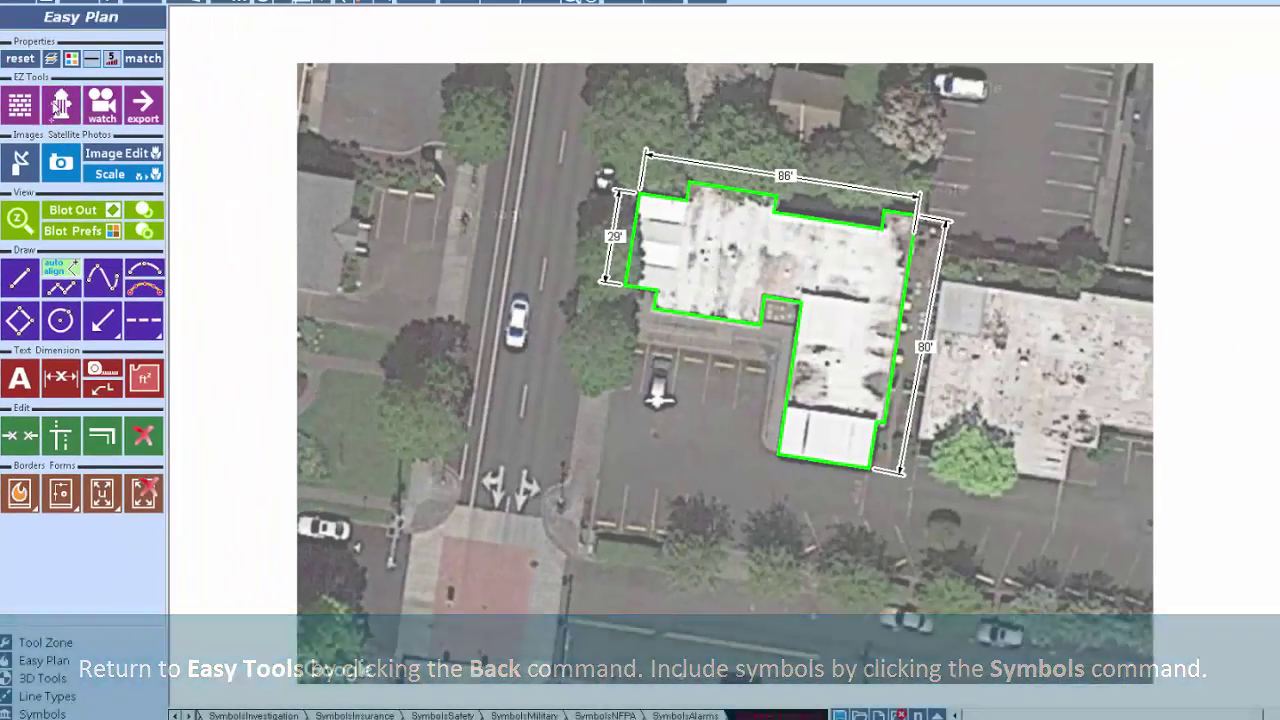
- Place the 08_Hydrant symbol on the sidewalk across the road, northwest of the building
{"action": "left_click", "coordinate": [56, 106]}
{"action": "left_click", "coordinate": [28, 250]}
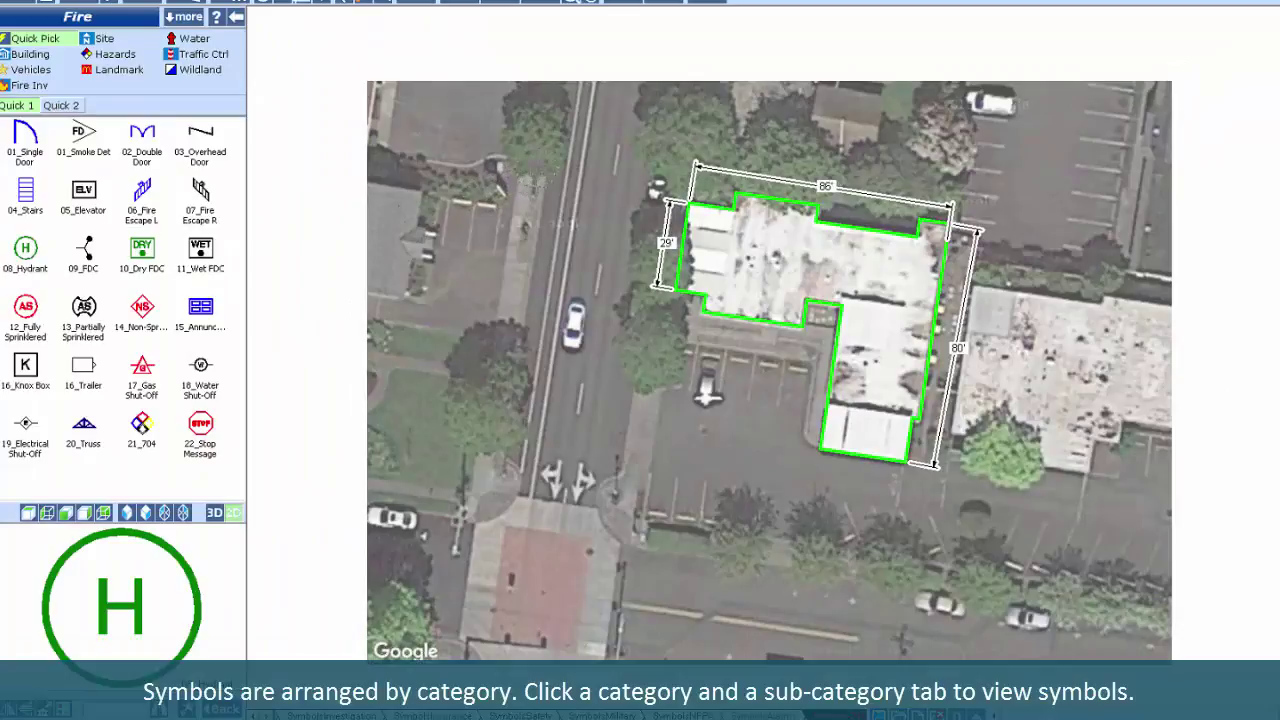
{"action": "left_click", "coordinate": [536, 166]}
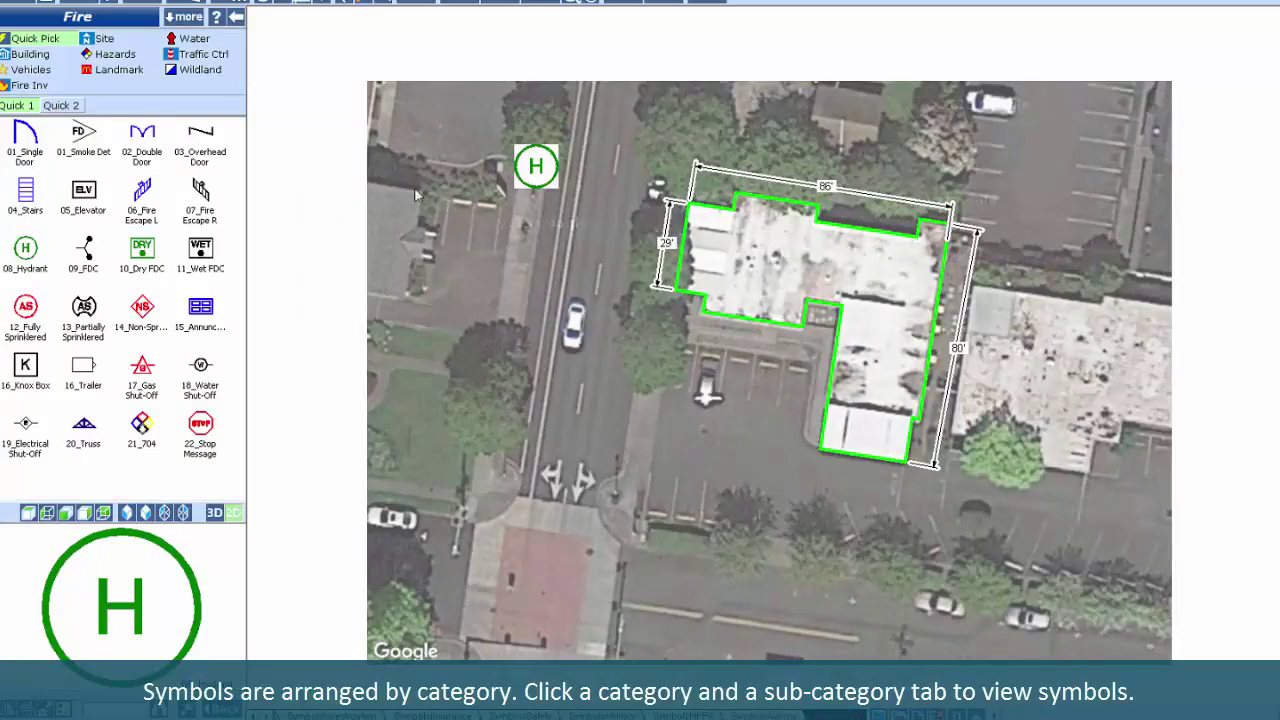
- Place the 09_FDC symbol at the building's south end and the 12_Fully Sprinklered symbol on its northwest roof
{"action": "left_click", "coordinate": [84, 250]}
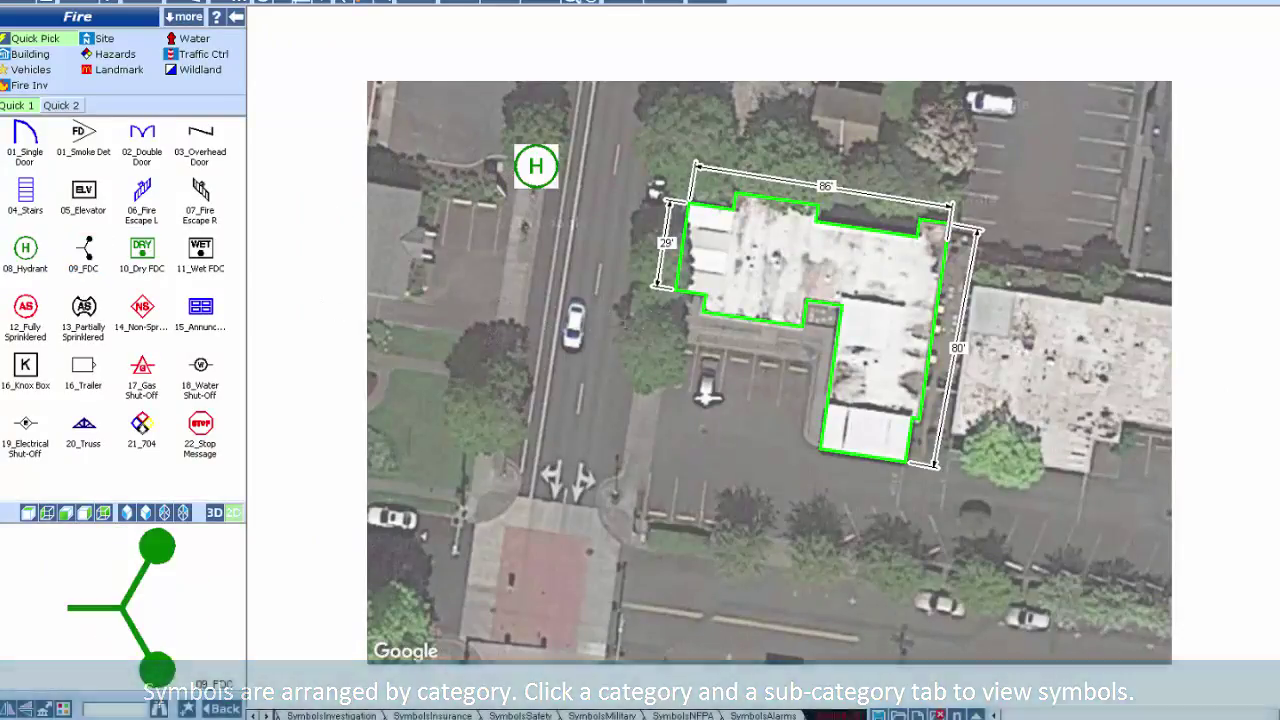
{"action": "left_click", "coordinate": [836, 474]}
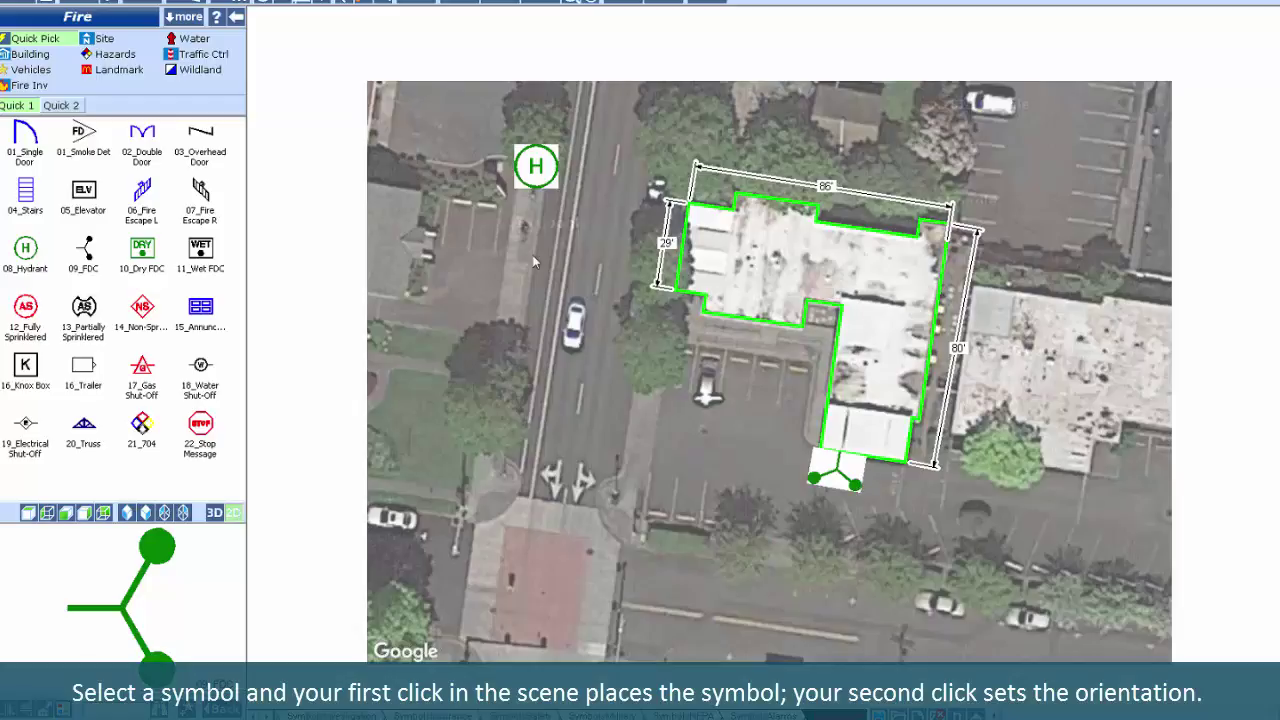
{"action": "left_click", "coordinate": [26, 307]}
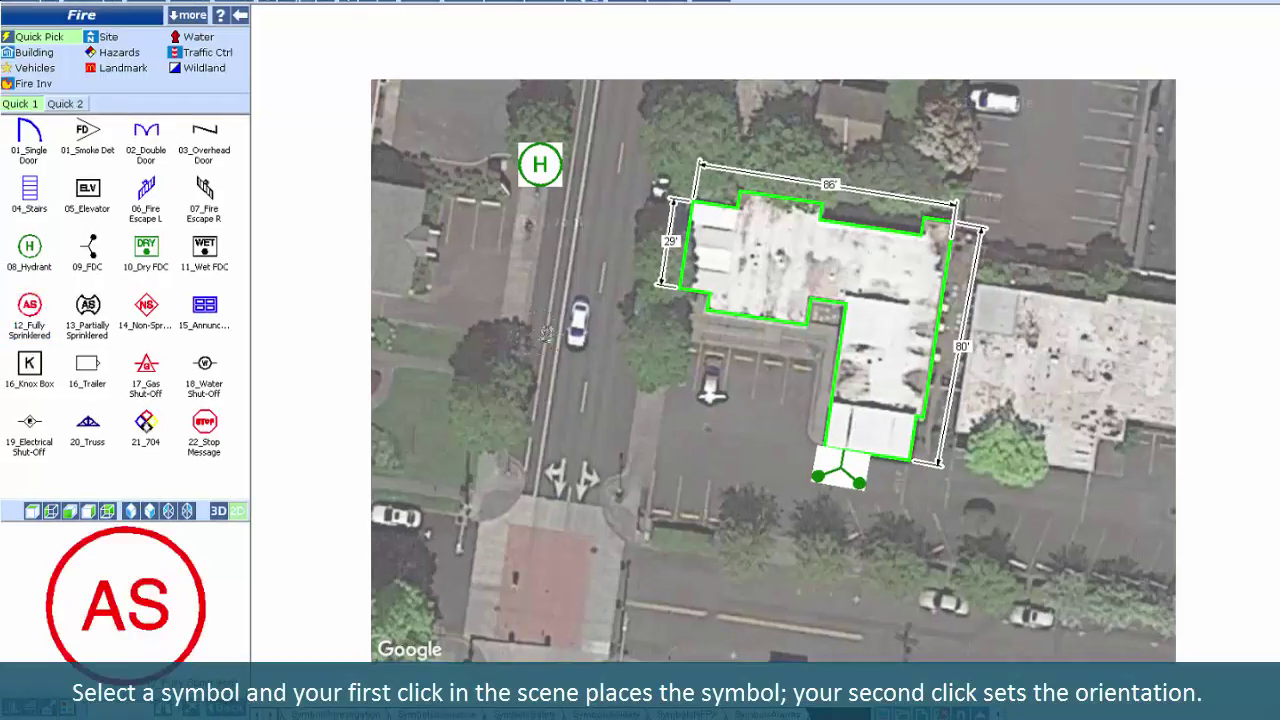
{"action": "left_click", "coordinate": [779, 261]}
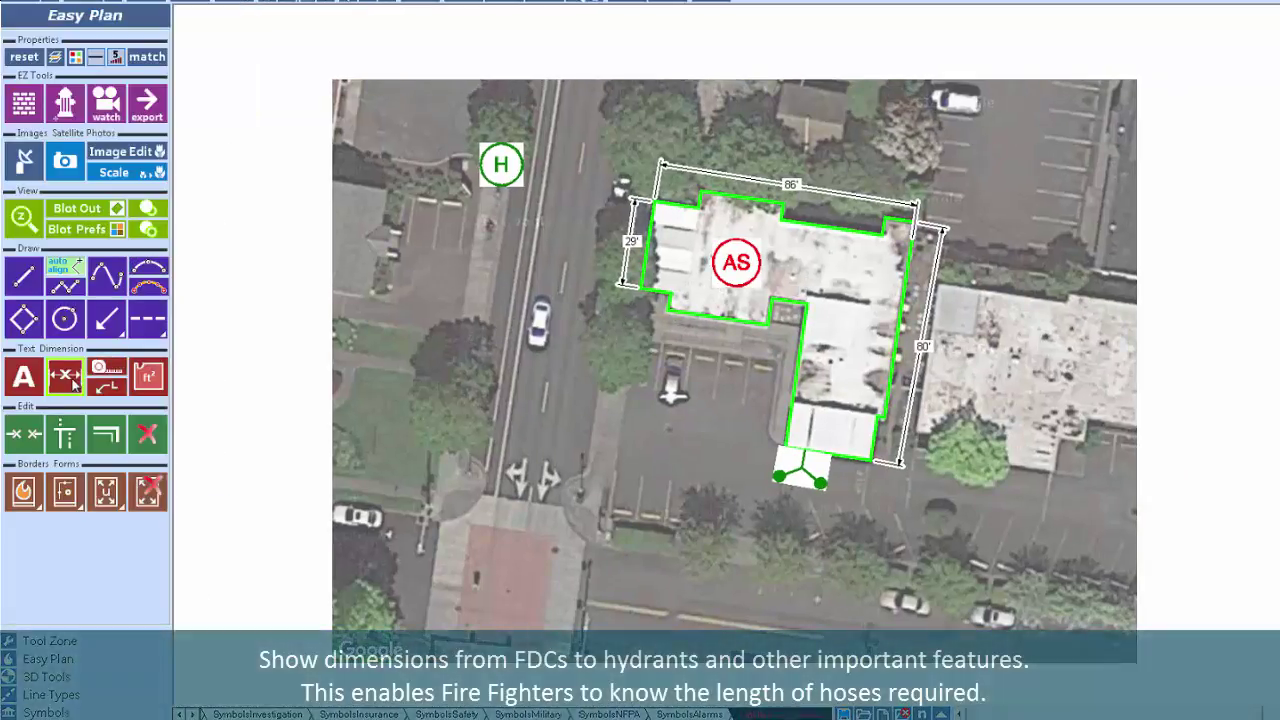
- Dimension the distance between the hydrant and the FDC, offsetting the dimension line to the southwest
{"action": "left_click", "coordinate": [70, 381]}
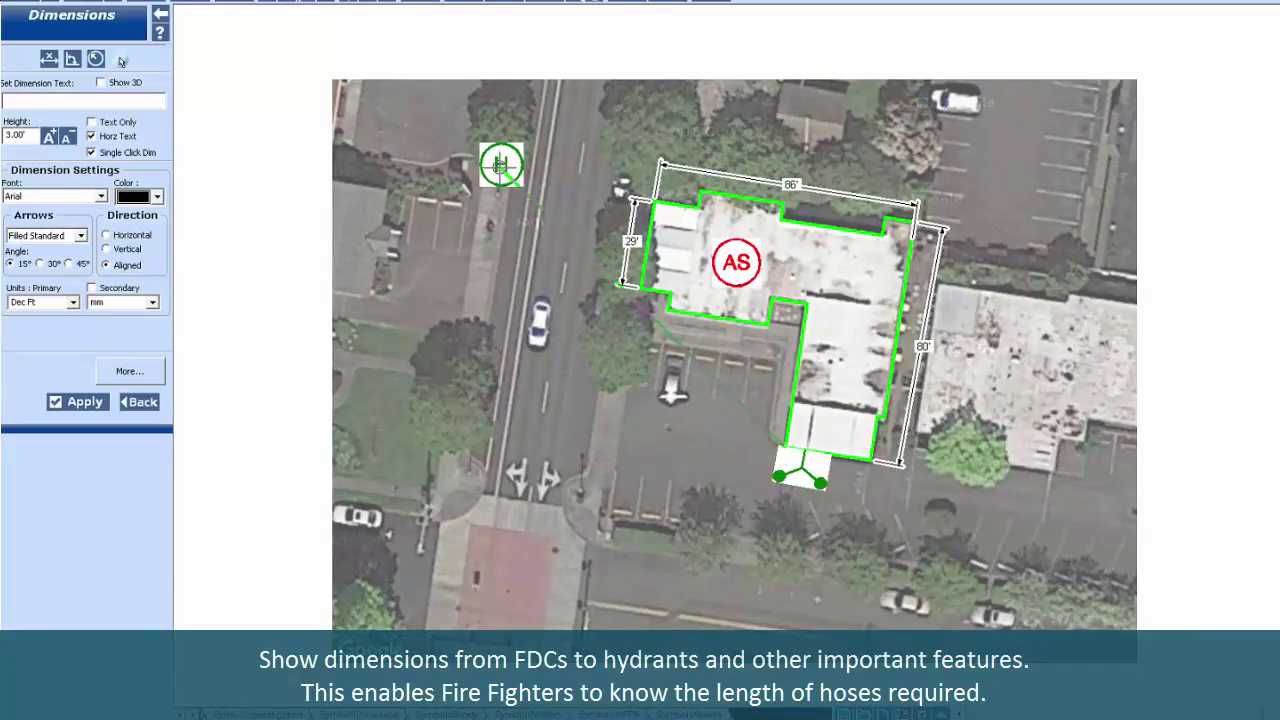
{"action": "left_click", "coordinate": [501, 165]}
{"action": "left_click", "coordinate": [428, 267]}
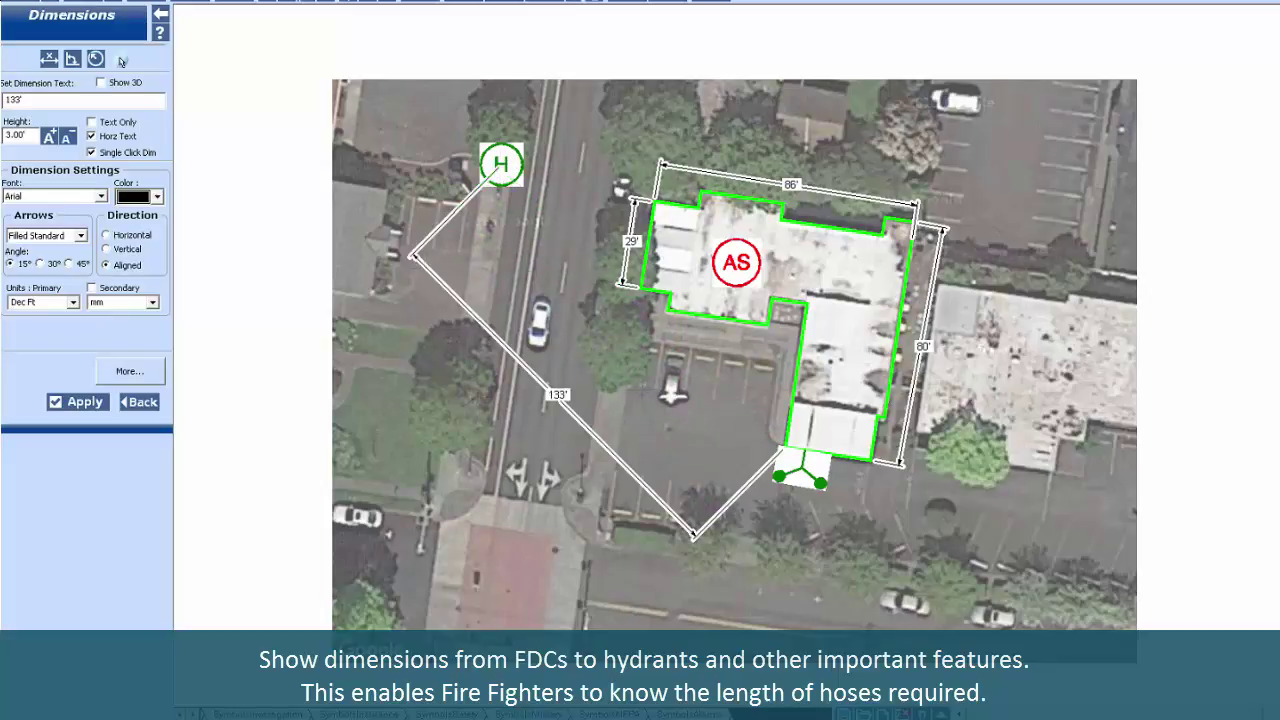
{"action": "left_click", "coordinate": [150, 402]}
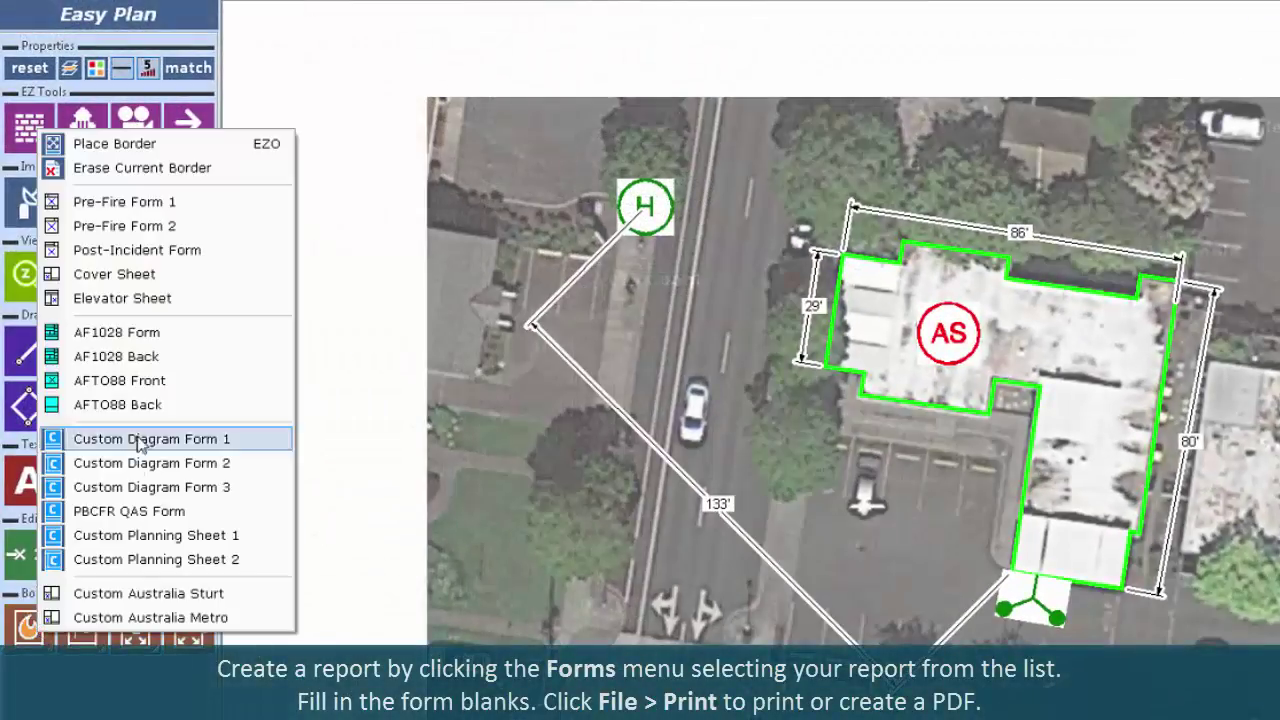
- Place Pre-Fire Form 1 around the diagram and add Pre-Fire Form 2
{"action": "left_click", "coordinate": [163, 204]}
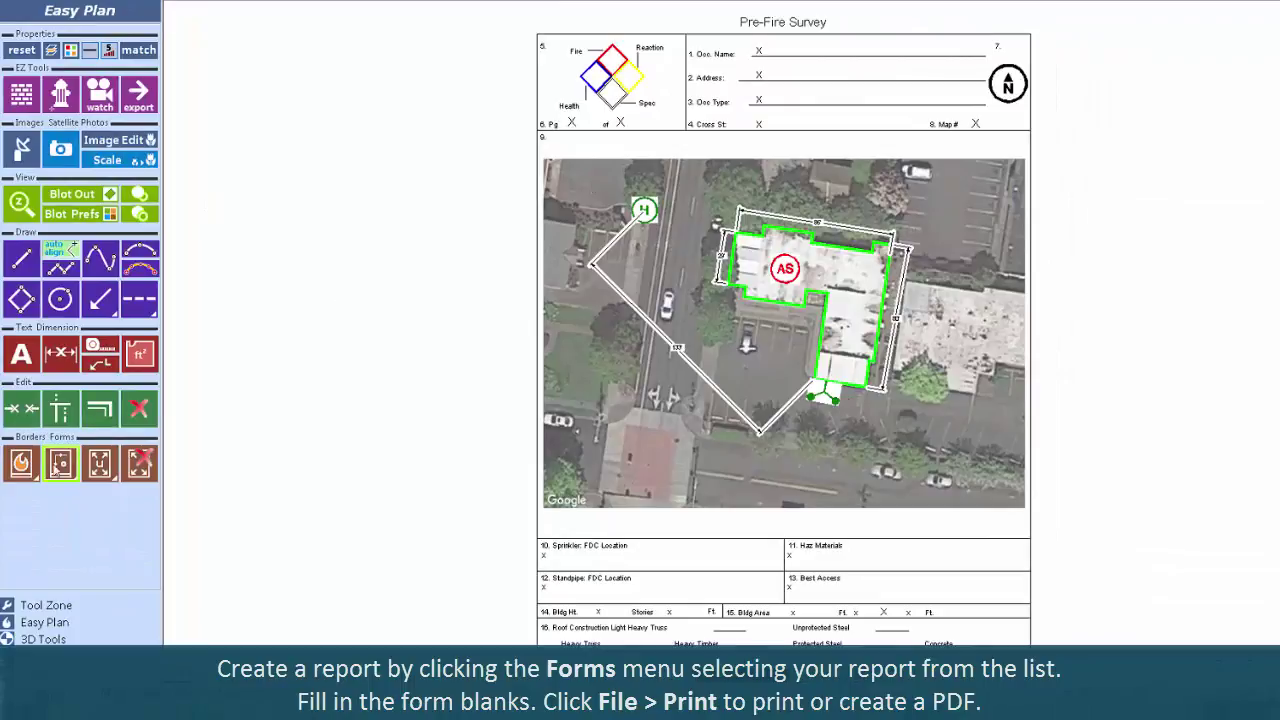
{"action": "left_click", "coordinate": [35, 476]}
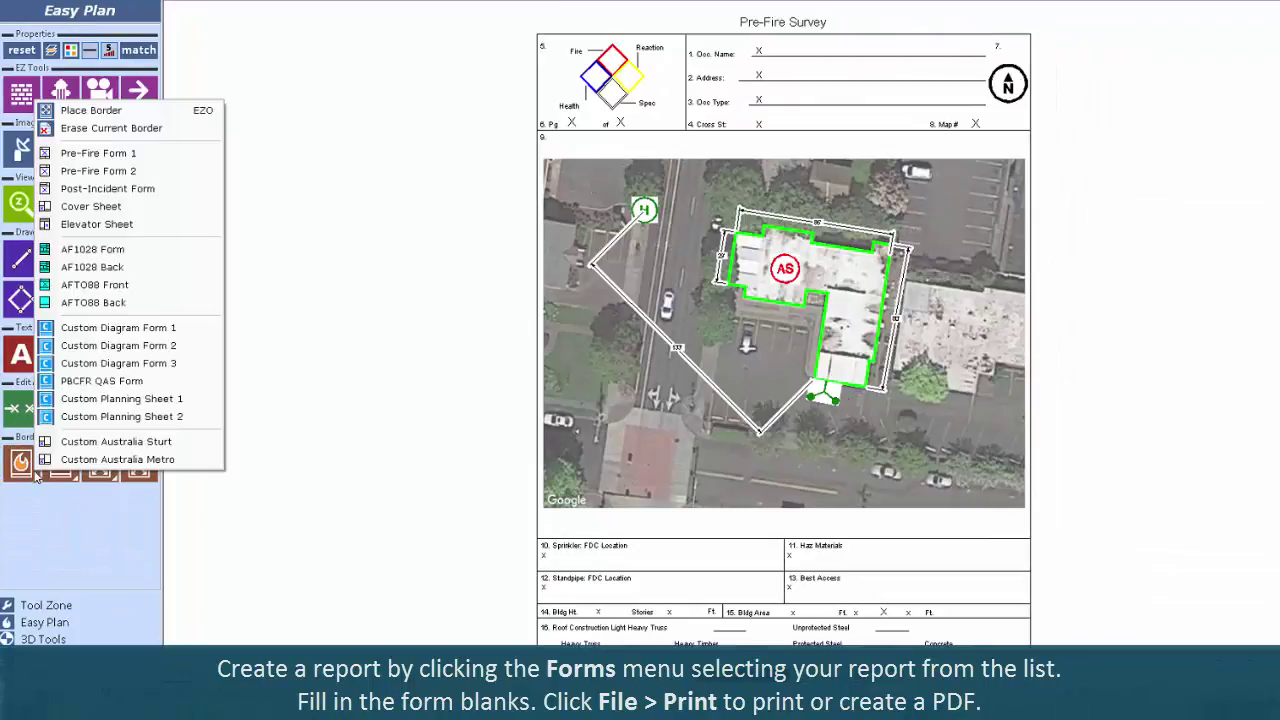
{"action": "left_click", "coordinate": [88, 172]}
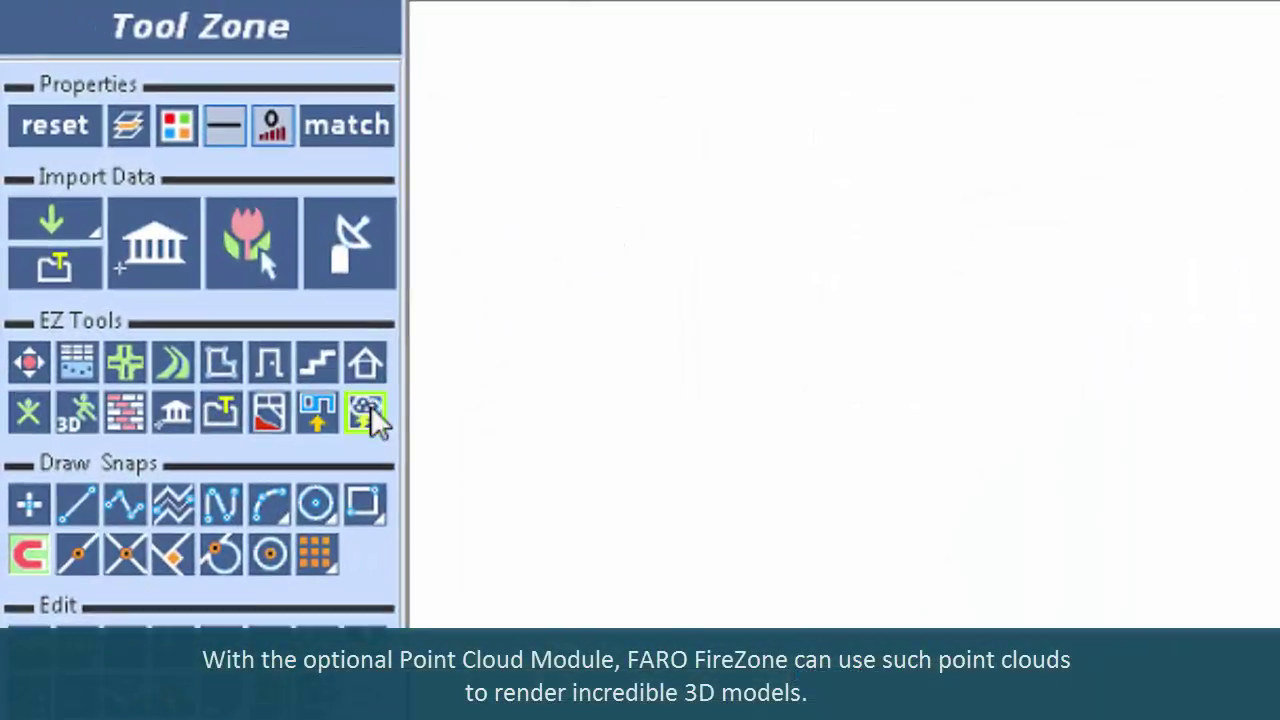
- Open the ARSON.czp point cloud, examine the room's interior up close and increase the point size
{"action": "left_click", "coordinate": [370, 414]}
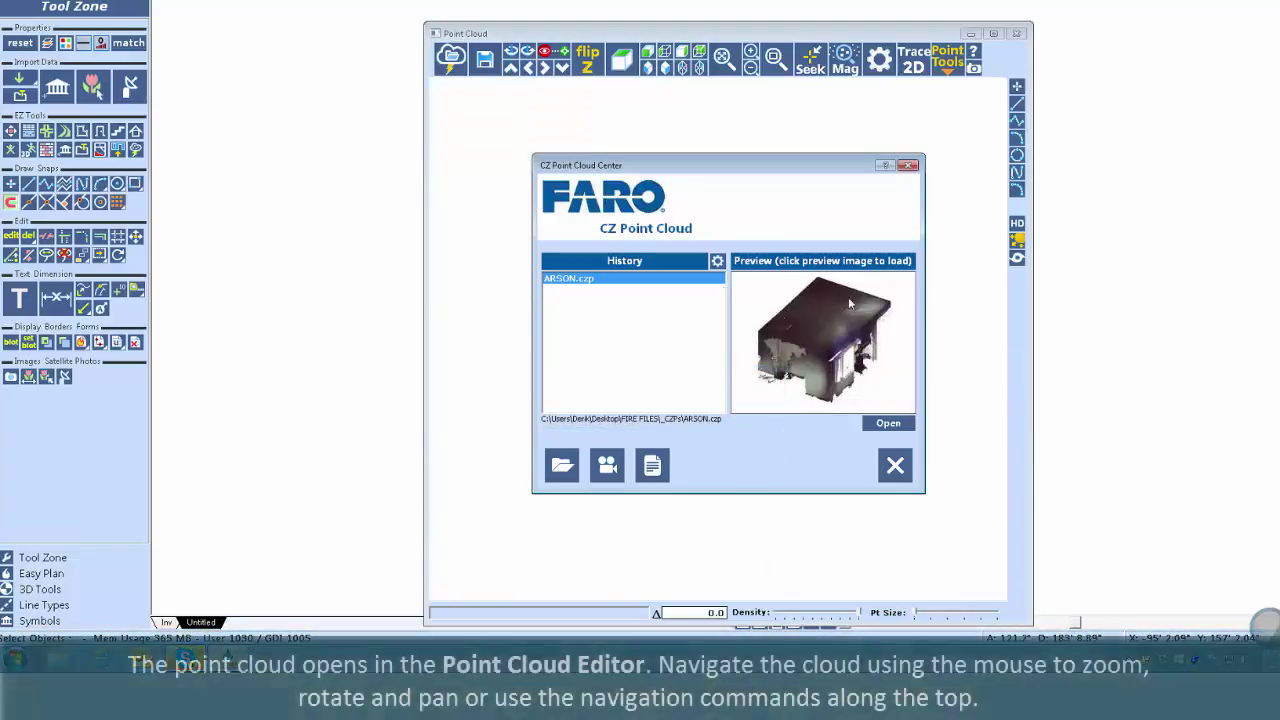
{"action": "left_click", "coordinate": [849, 343]}
{"action": "left_click_drag", "start_coordinate": [811, 231], "coordinate": [808, 295]}
{"action": "middle_click_drag", "start_coordinate": [808, 300], "coordinate": [734, 345]}
{"action": "scroll", "coordinate": [731, 322], "scroll_direction": "up", "scroll_amount": 5}
{"action": "left_click_drag", "start_coordinate": [915, 612], "coordinate": [933, 614]}
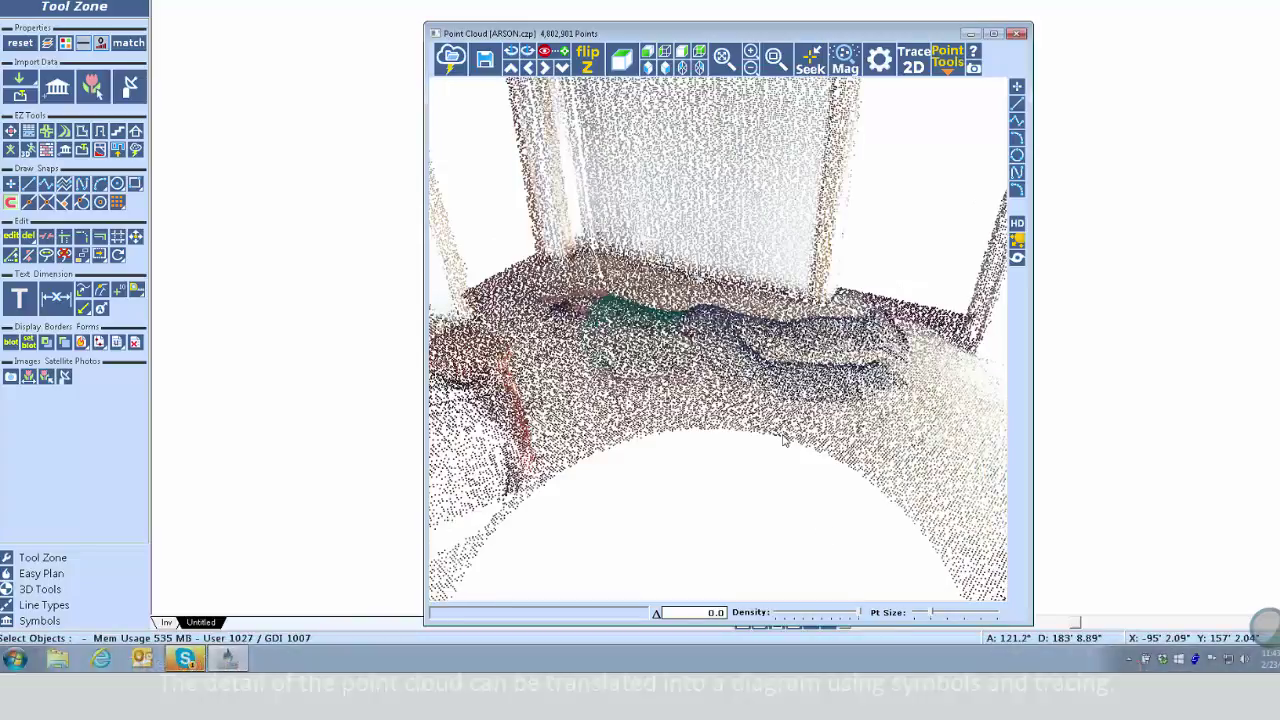
- Show the point cloud in an upright side elevation and reduce the point size to the minimum
{"action": "scroll", "coordinate": [784, 440], "scroll_direction": "down", "scroll_amount": 4}
{"action": "middle_click_drag", "start_coordinate": [755, 320], "coordinate": [706, 360]}
{"action": "left_click", "coordinate": [651, 67]}
{"action": "scroll", "coordinate": [706, 360], "scroll_direction": "up", "scroll_amount": 5}
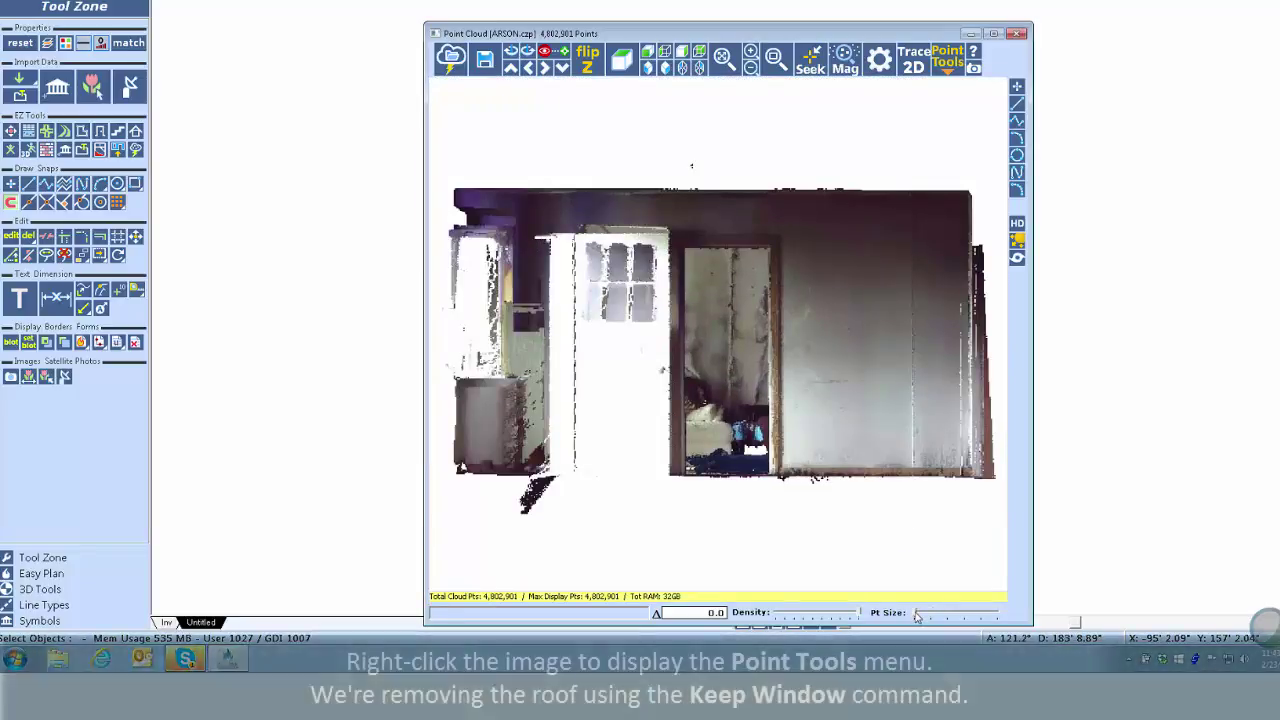
{"action": "left_click_drag", "start_coordinate": [924, 614], "coordinate": [917, 617]}
- Remove the roof from the point cloud with a Keep Window around the walls from just below the ceiling to the floor
{"action": "right_click", "coordinate": [729, 151]}
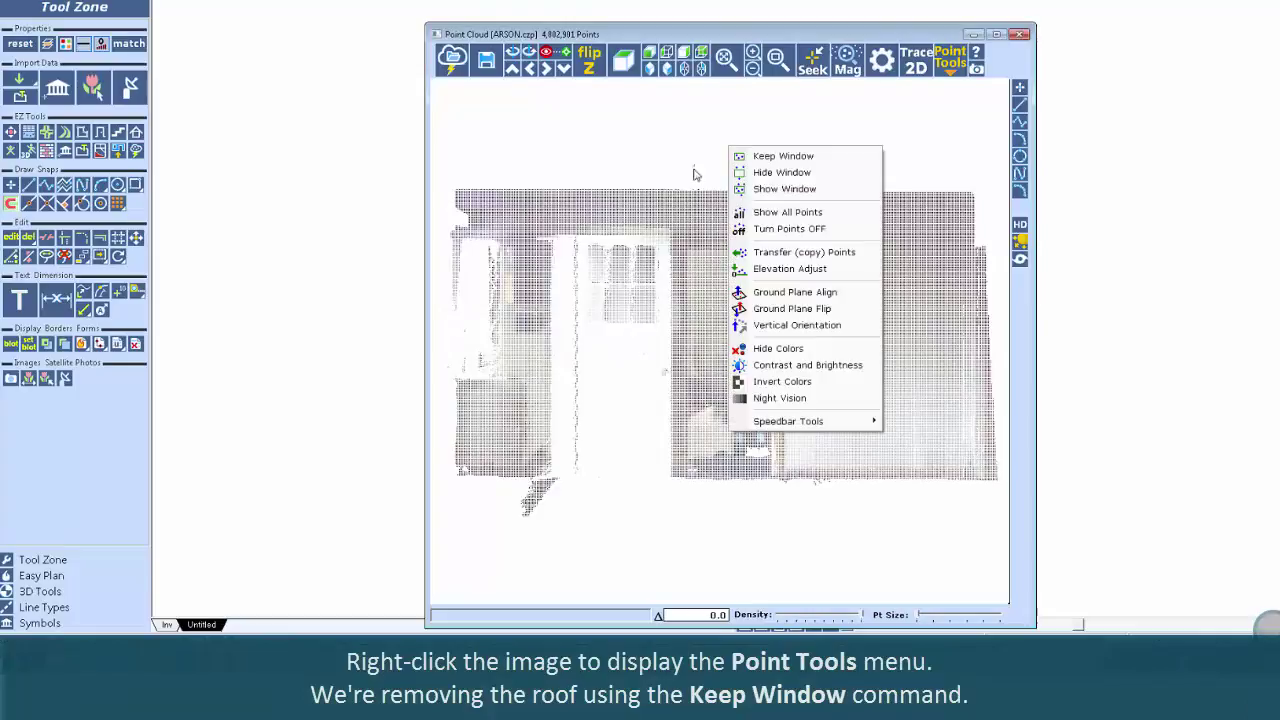
{"action": "left_click", "coordinate": [788, 157]}
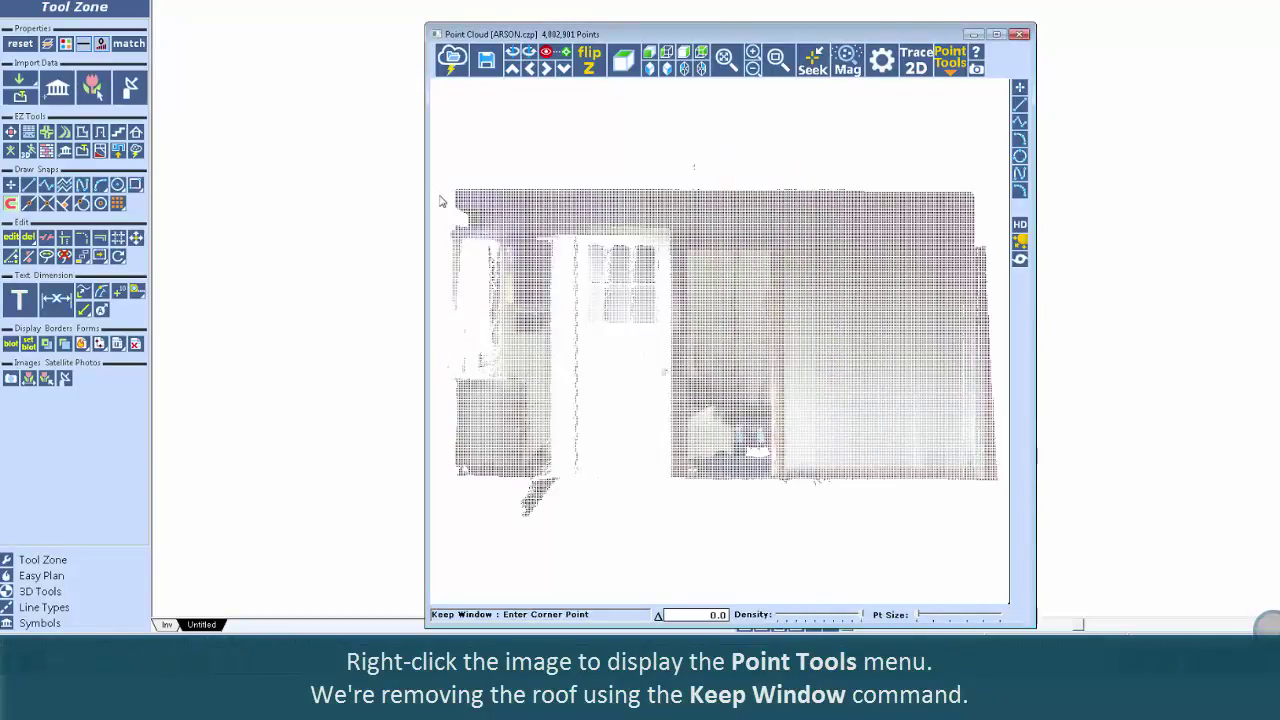
{"action": "left_click", "coordinate": [440, 200]}
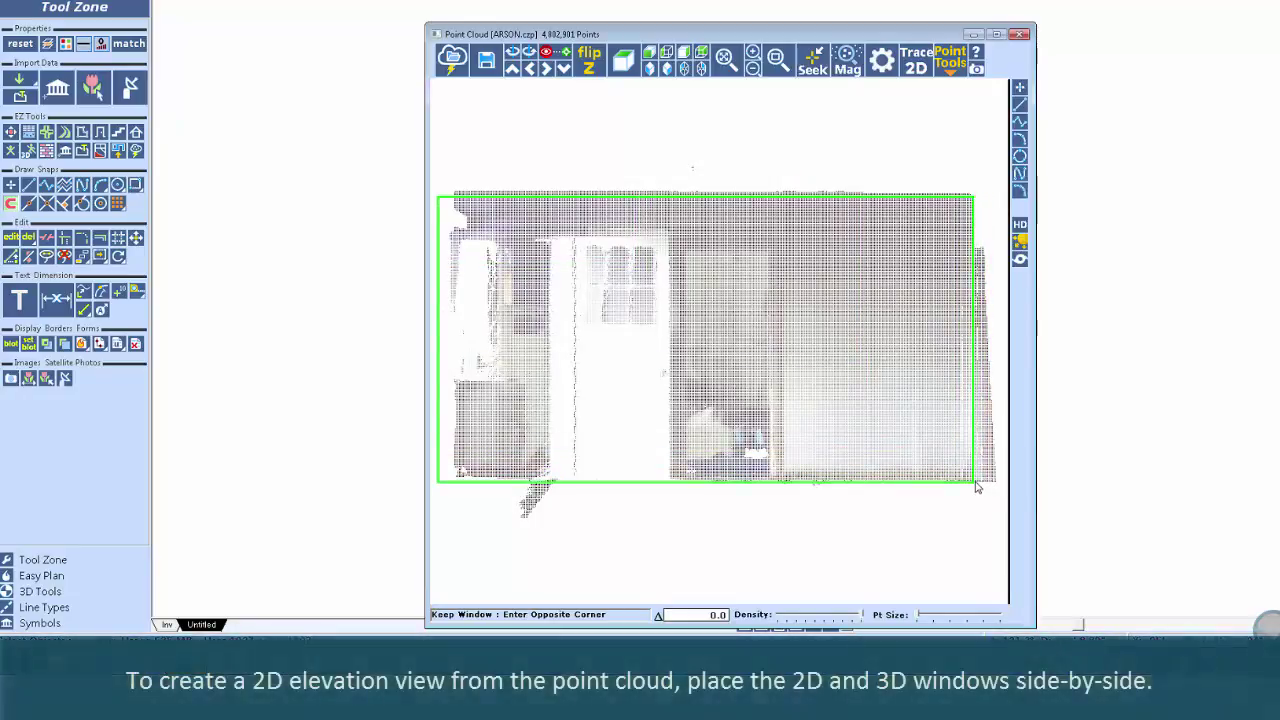
{"action": "left_click", "coordinate": [978, 489]}
- Place the point cloud window beside the 2D diagram and trace the room's four walls from the plan view
{"action": "left_click", "coordinate": [653, 72]}
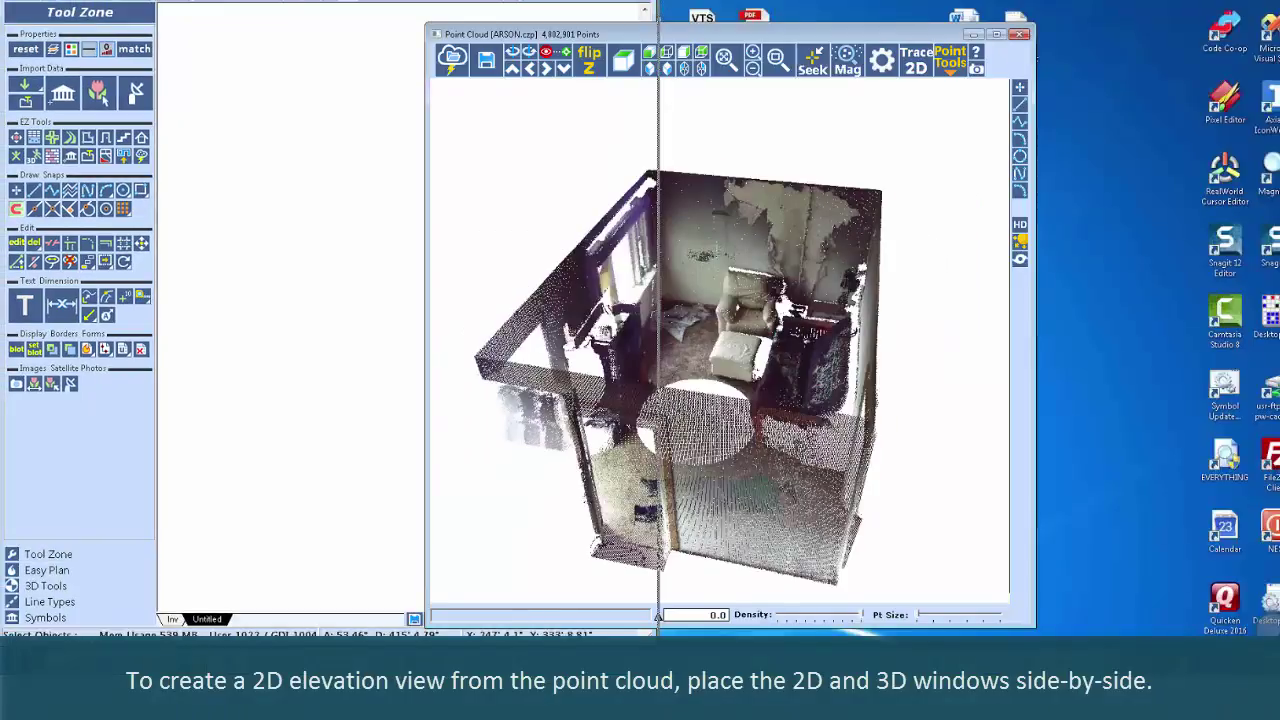
{"action": "left_click_drag", "start_coordinate": [700, 34], "coordinate": [1279, 34]}
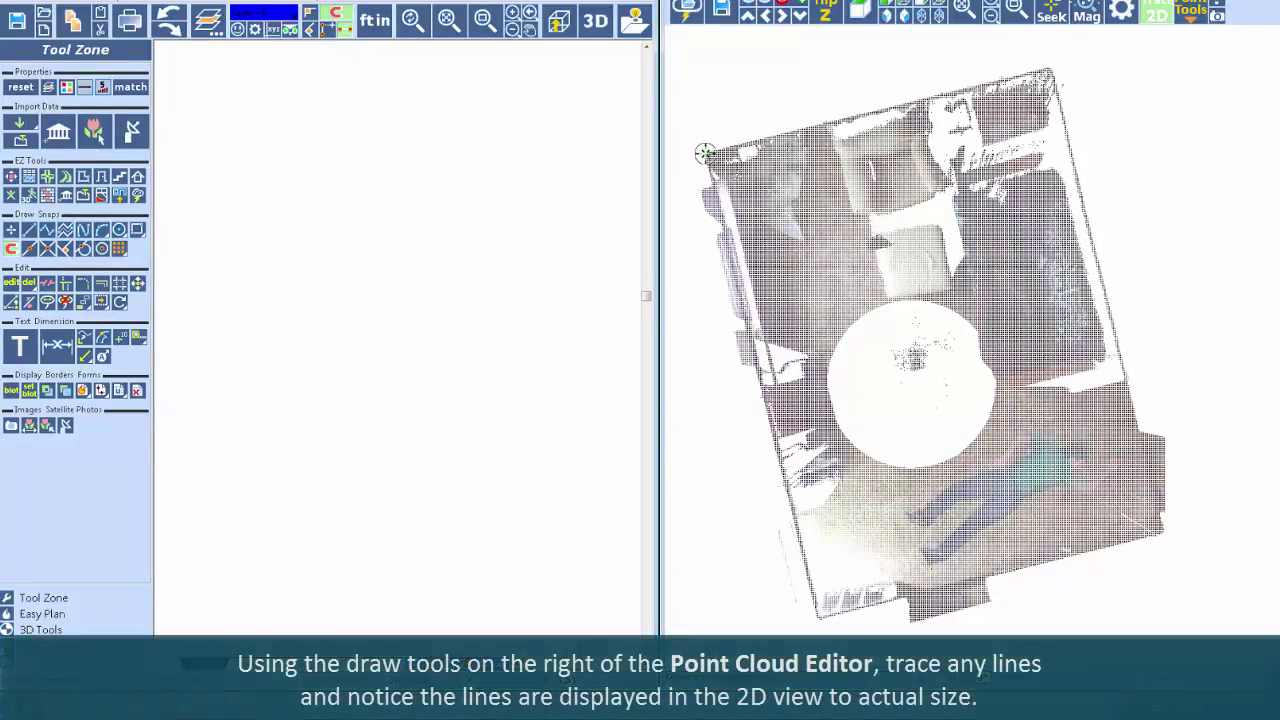
{"action": "left_click", "coordinate": [1163, 530]}
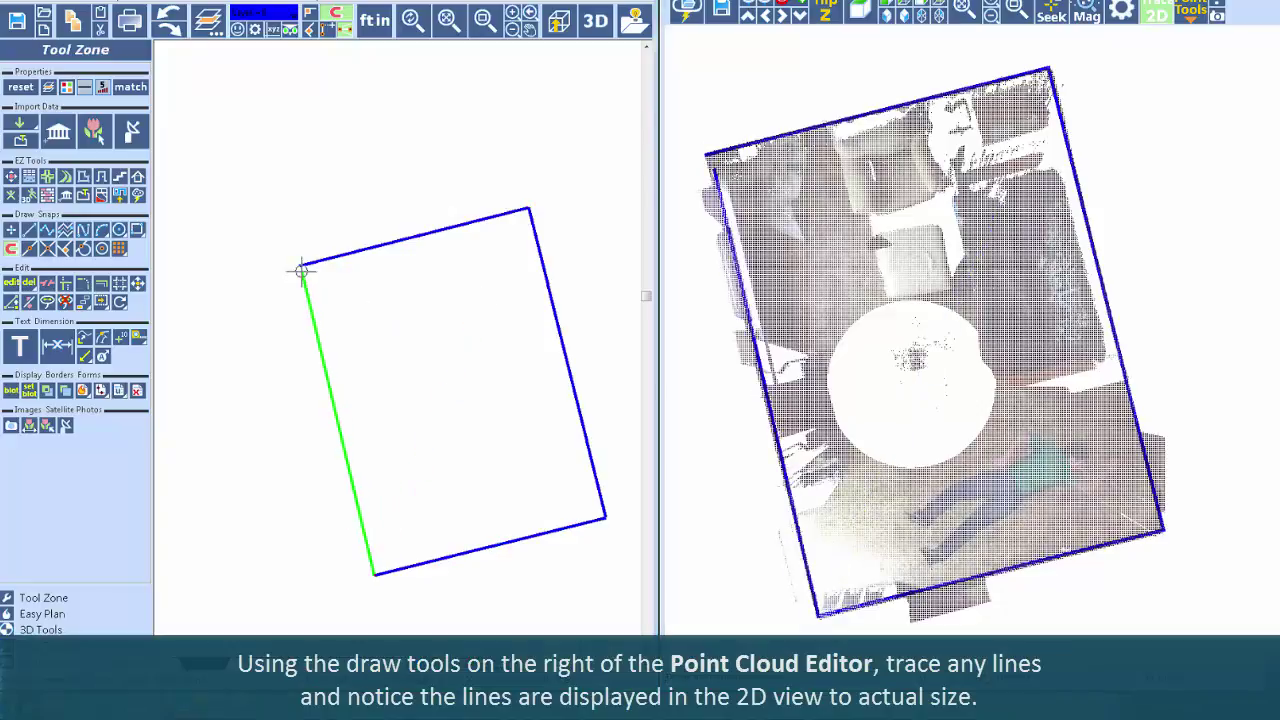
{"action": "left_click", "coordinate": [706, 155]}
- Extrude the traced room outline to wall height with 3D Builder
{"action": "left_click", "coordinate": [902, 19]}
{"action": "scroll", "coordinate": [966, 295], "scroll_direction": "up", "scroll_amount": 3}
{"action": "left_click_drag", "start_coordinate": [966, 295], "coordinate": [1030, 255]}
{"action": "left_click", "coordinate": [458, 229]}
{"action": "left_click", "coordinate": [563, 25]}
{"action": "left_click_drag", "start_coordinate": [311, 1], "coordinate": [305, 67]}
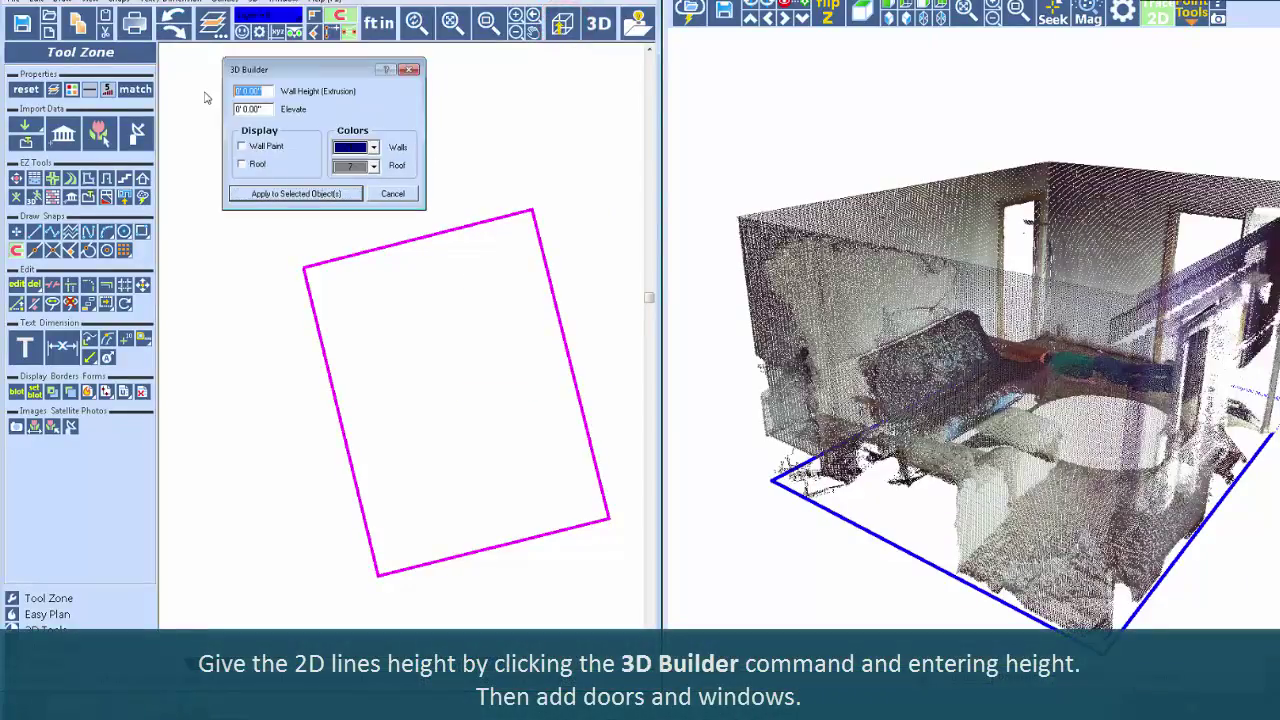
{"action": "left_click", "coordinate": [296, 194]}
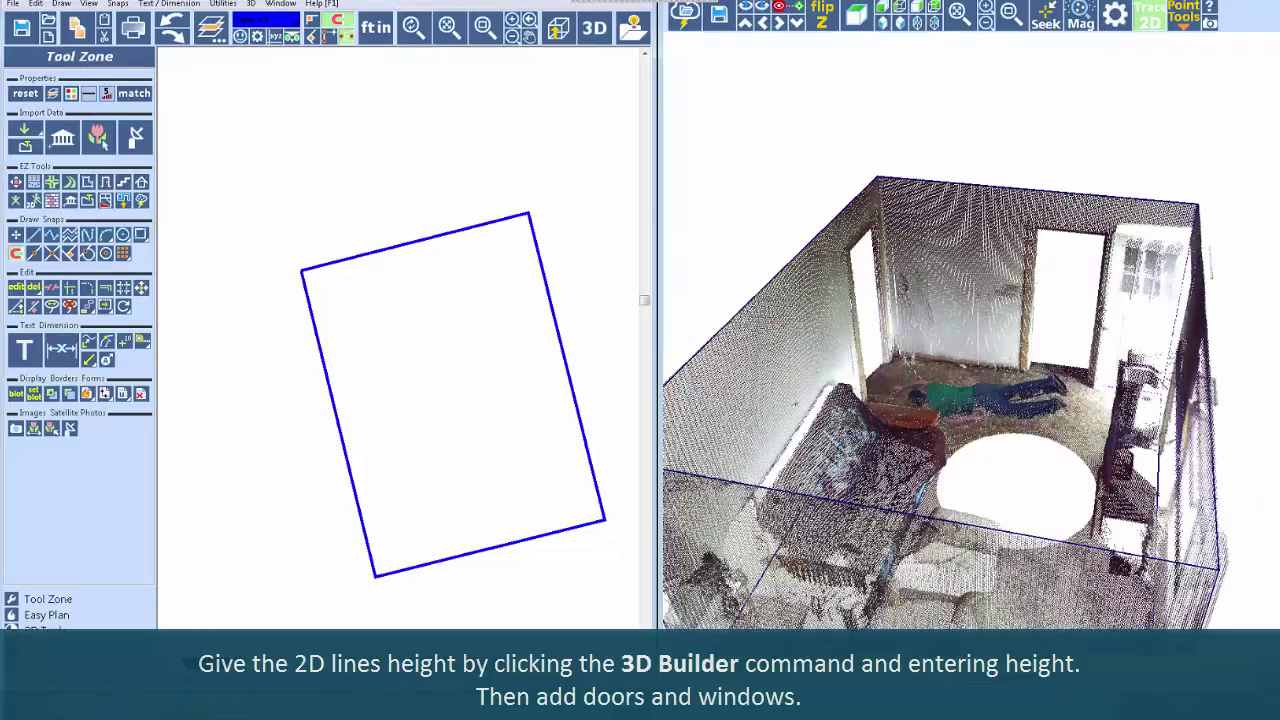
- Insert 7' high wall openings in the short lower wall and near the lower end of the long right-hand wall
{"action": "left_click", "coordinate": [105, 200]}
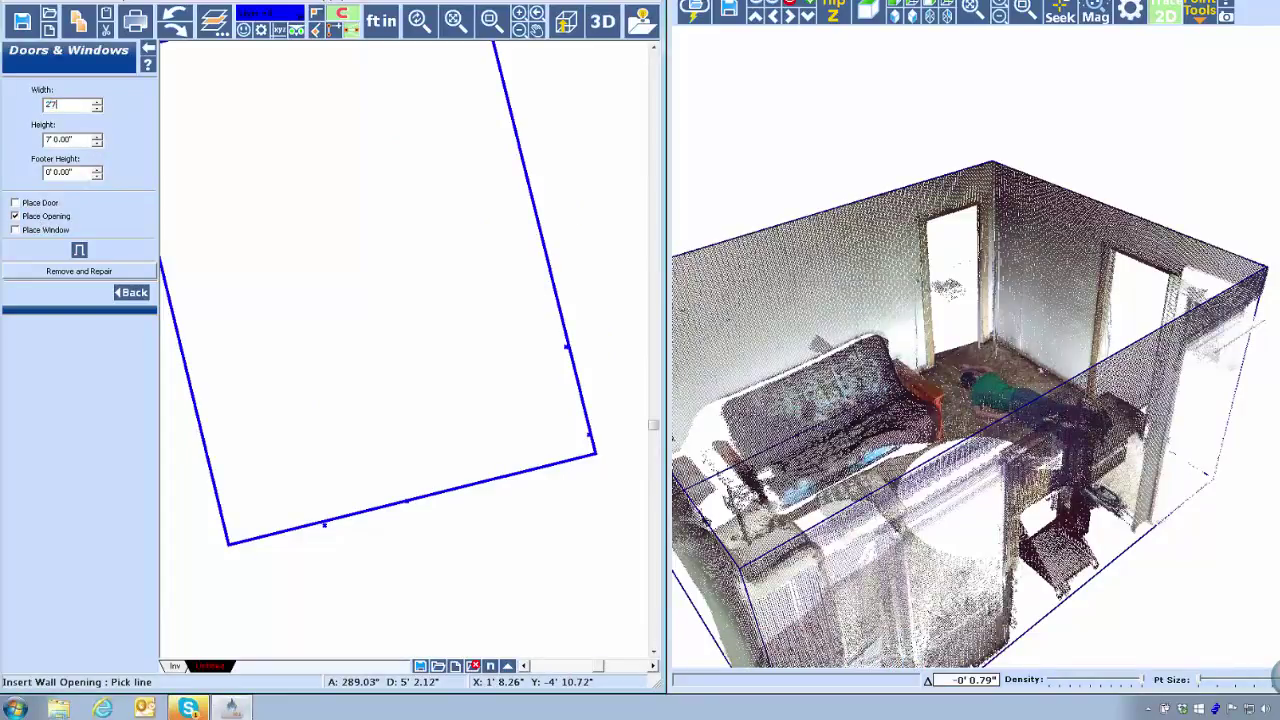
{"action": "left_click", "coordinate": [380, 514]}
{"action": "left_click", "coordinate": [567, 348]}
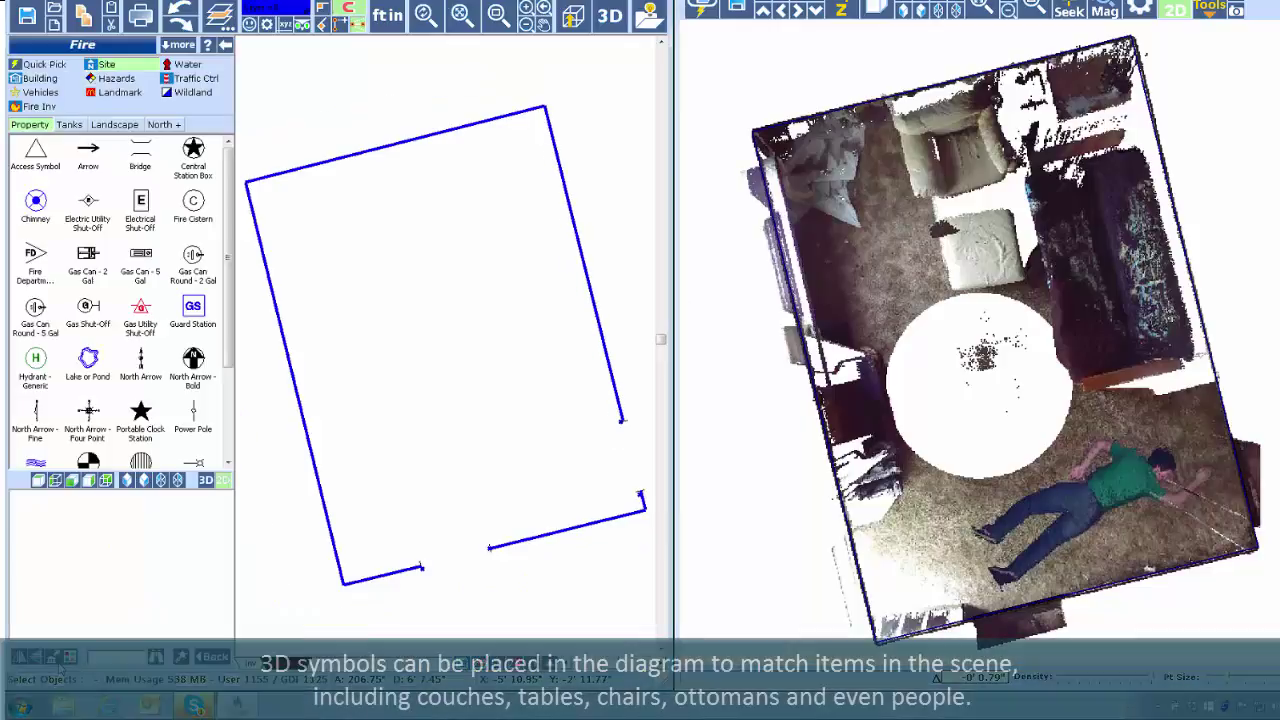
- Place the Chair Recliner #1 Upright symbol from the Investigation home seating symbols over the scanned armchair, rotated to match it
{"action": "left_click", "coordinate": [82, 44]}
{"action": "left_click", "coordinate": [131, 88]}
{"action": "left_click", "coordinate": [65, 97]}
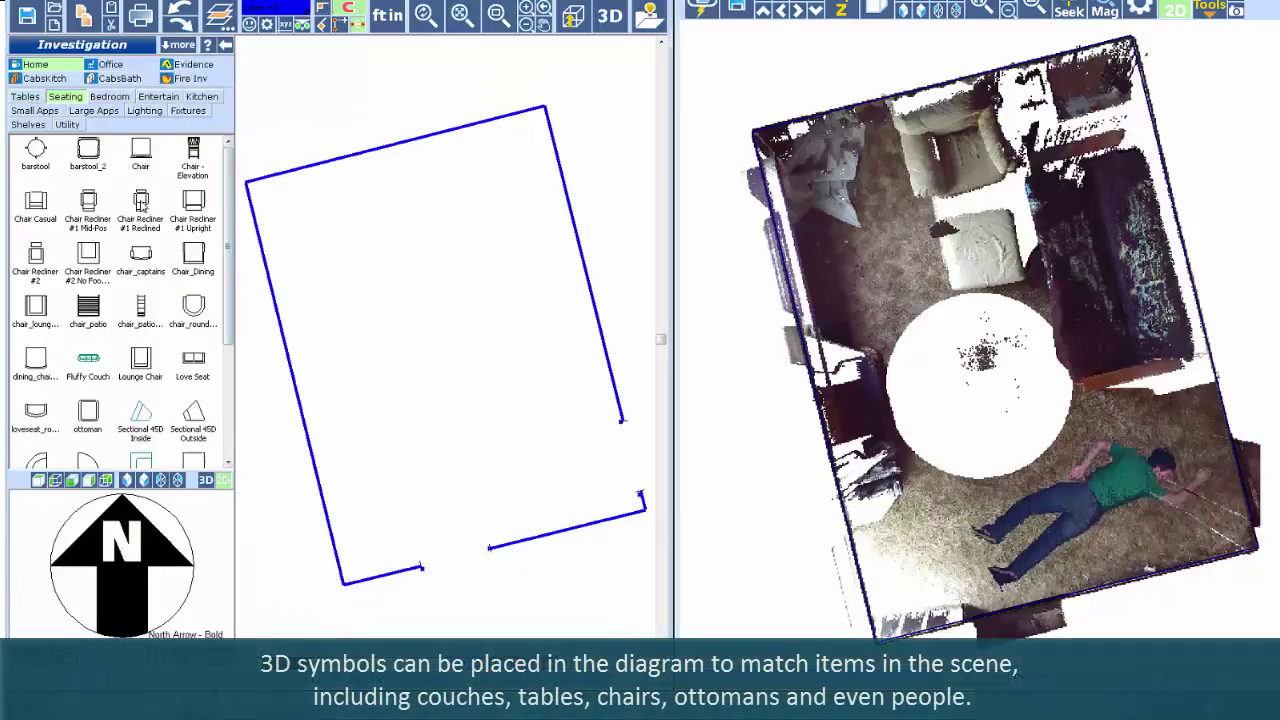
{"action": "left_click", "coordinate": [193, 205]}
{"action": "left_click", "coordinate": [938, 96]}
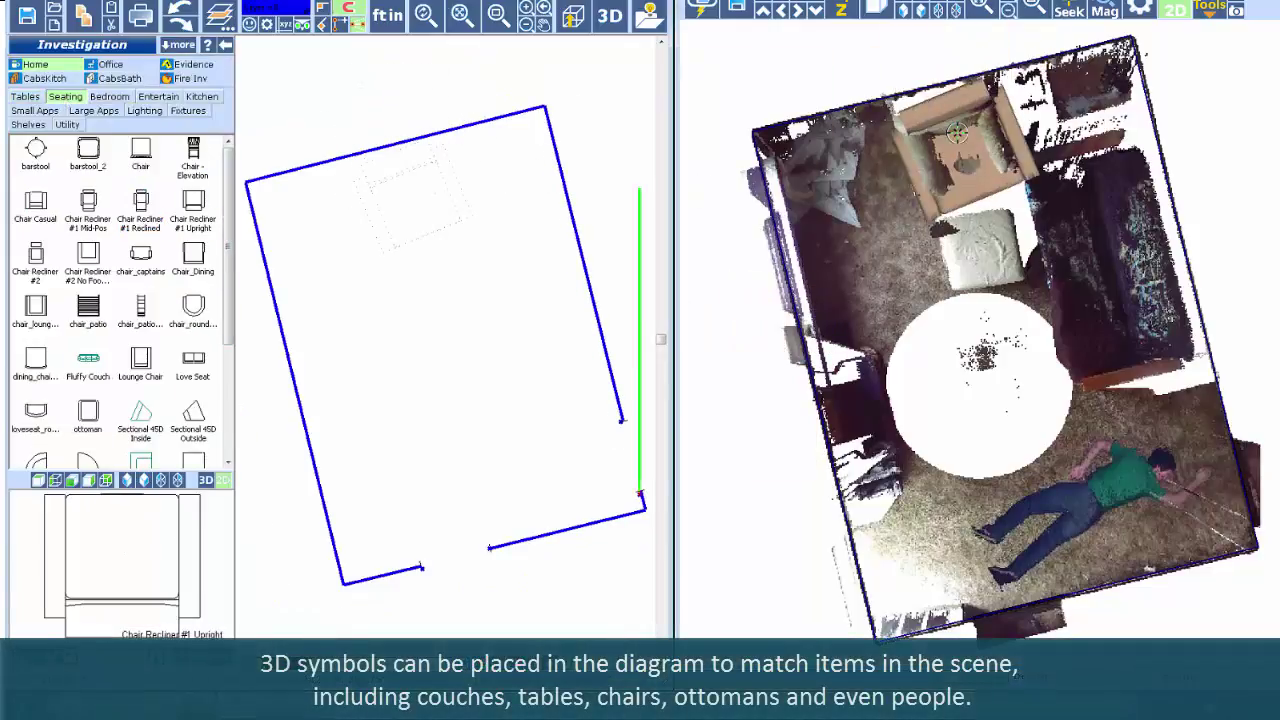
{"action": "left_click", "coordinate": [415, 175]}
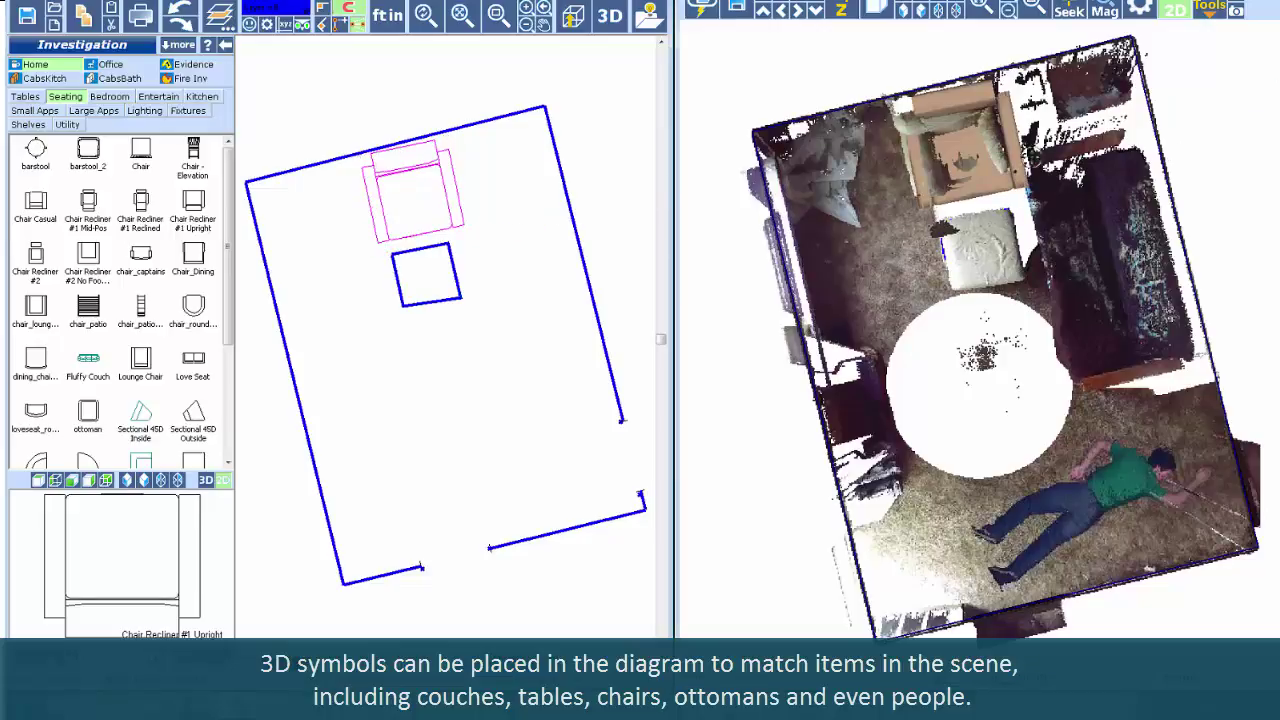
- Place a three-seat couch symbol over the scanned couch along the long right-hand wall
{"action": "scroll", "coordinate": [210, 330], "scroll_direction": "down", "scroll_amount": 2}
{"action": "left_click", "coordinate": [140, 410]}
{"action": "left_click", "coordinate": [593, 362]}
{"action": "left_click", "coordinate": [548, 175]}
{"action": "left_click", "coordinate": [478, 295]}
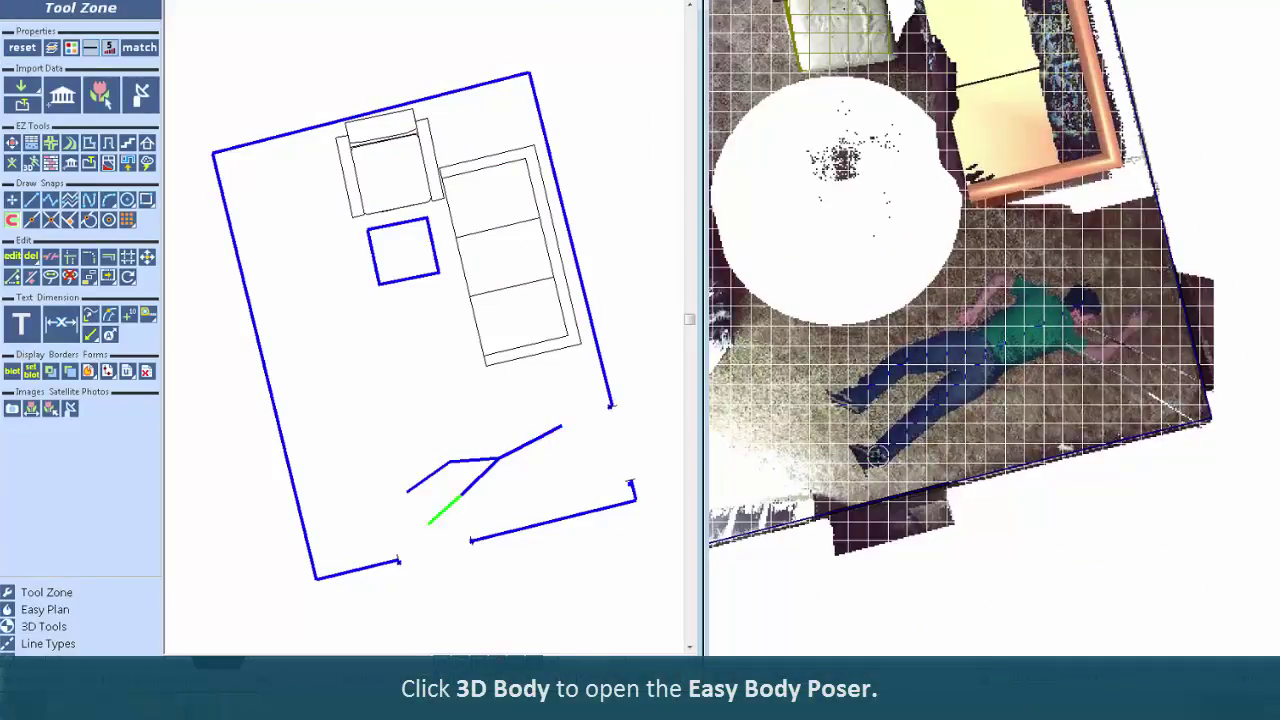
- Trace the scanned body's remaining leg and both arms as a line skeleton for posing
{"action": "left_click", "coordinate": [878, 456]}
{"action": "left_click", "coordinate": [862, 458]}
{"action": "left_click", "coordinate": [962, 329]}
{"action": "left_click", "coordinate": [997, 290]}
{"action": "left_click", "coordinate": [1027, 306]}
{"action": "left_click", "coordinate": [1064, 347]}
{"action": "left_click", "coordinate": [1090, 362]}
{"action": "left_click", "coordinate": [1136, 321]}
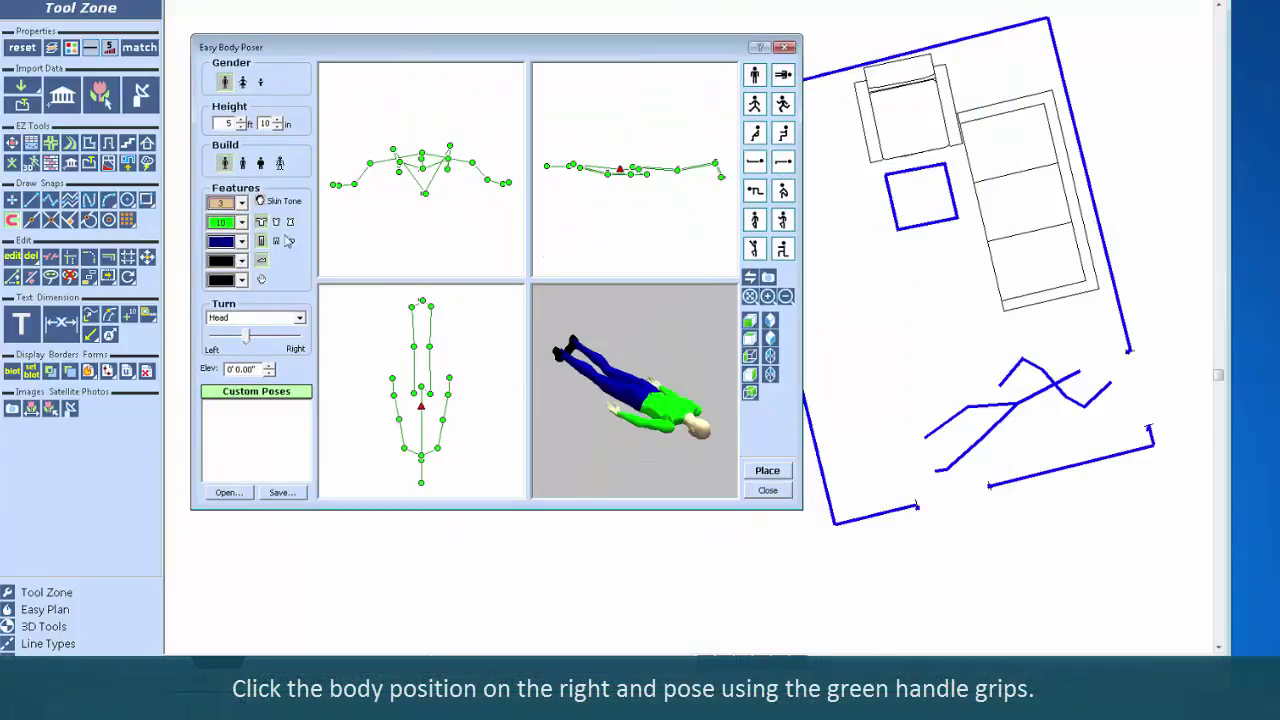
- Pose the lying figure in Easy Body Poser by spreading its arms, shifting a leg and turning its head
{"action": "left_click_drag", "start_coordinate": [397, 418], "coordinate": [375, 443]}
{"action": "left_click_drag", "start_coordinate": [442, 420], "coordinate": [466, 417]}
{"action": "mouse_move", "coordinate": [430, 306]}
{"action": "left_mouse_down"}
{"action": "mouse_move", "coordinate": [463, 309]}
{"action": "mouse_move", "coordinate": [446, 308]}
{"action": "left_mouse_up"}
{"action": "left_click_drag", "start_coordinate": [246, 336], "coordinate": [281, 336]}
{"action": "left_click_drag", "start_coordinate": [630, 420], "coordinate": [515, 420]}
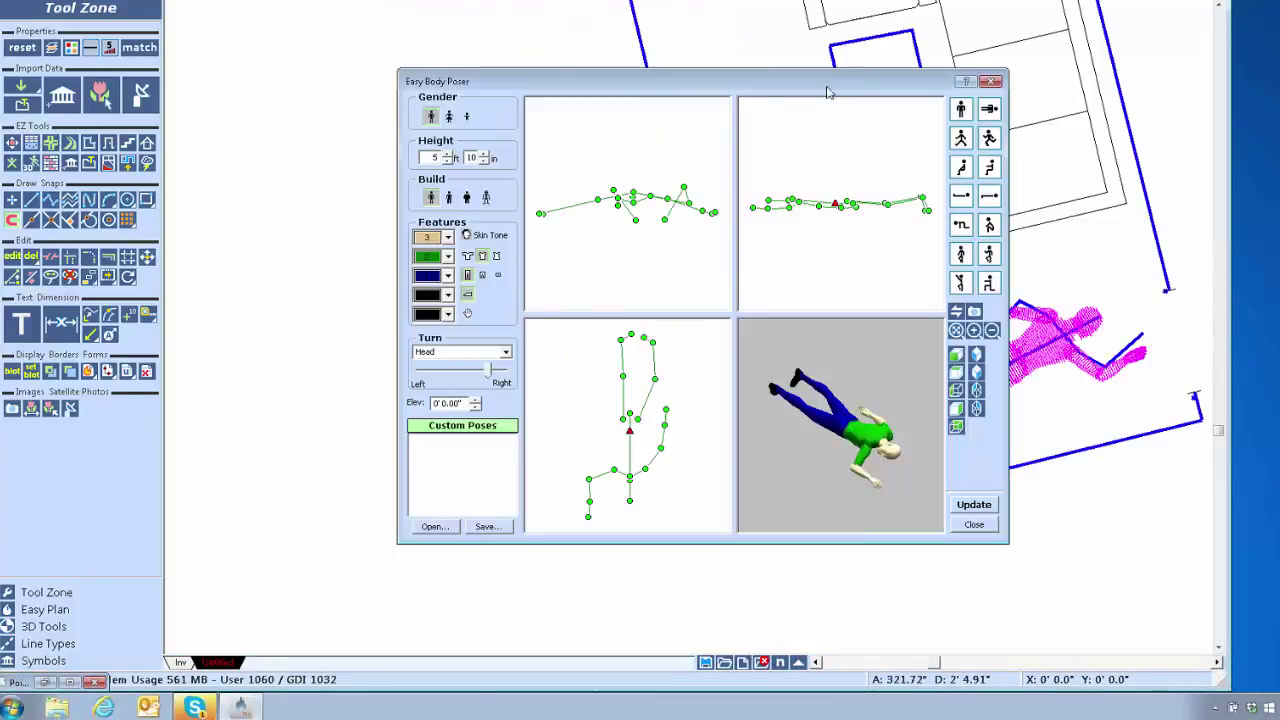
- Fine-tune the figure's arm and leg positions to match the traced skeleton and update the body in the diagram
{"action": "left_click_drag", "start_coordinate": [826, 92], "coordinate": [568, 82]}
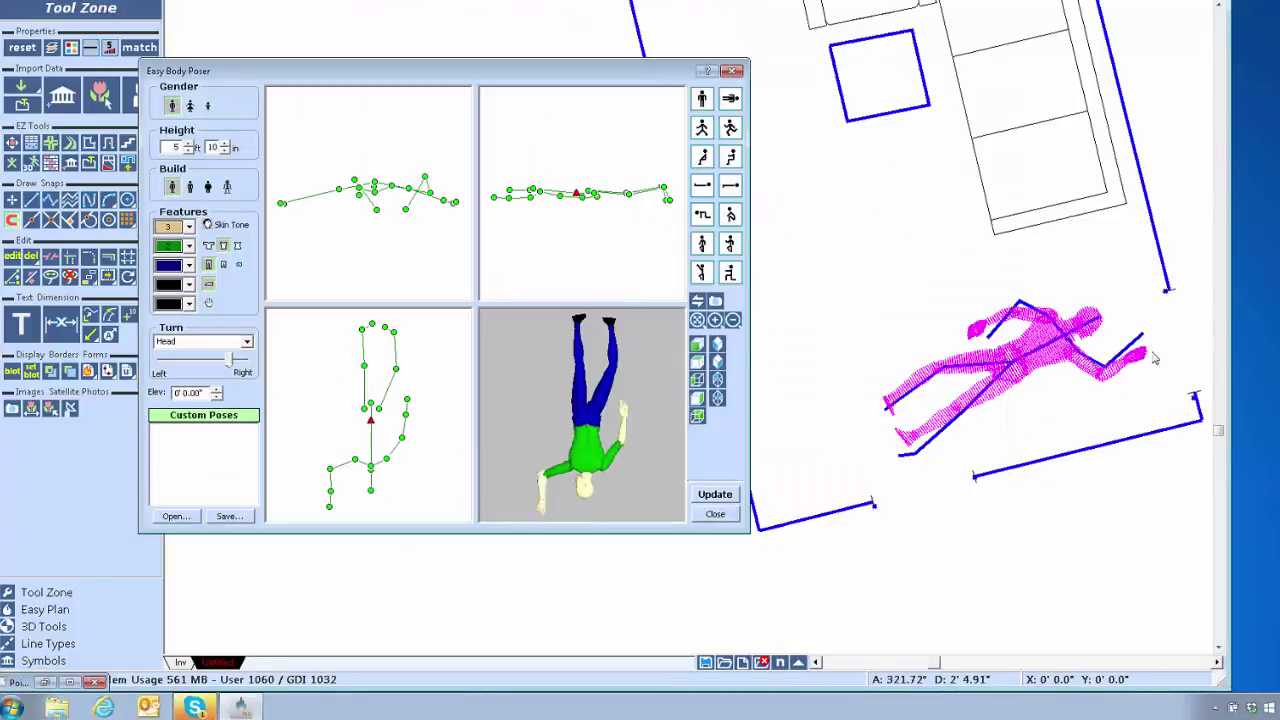
{"action": "left_click", "coordinate": [338, 491]}
{"action": "left_click_drag", "start_coordinate": [403, 442], "coordinate": [395, 443]}
{"action": "left_click_drag", "start_coordinate": [362, 365], "coordinate": [351, 366]}
{"action": "left_click", "coordinate": [718, 493]}
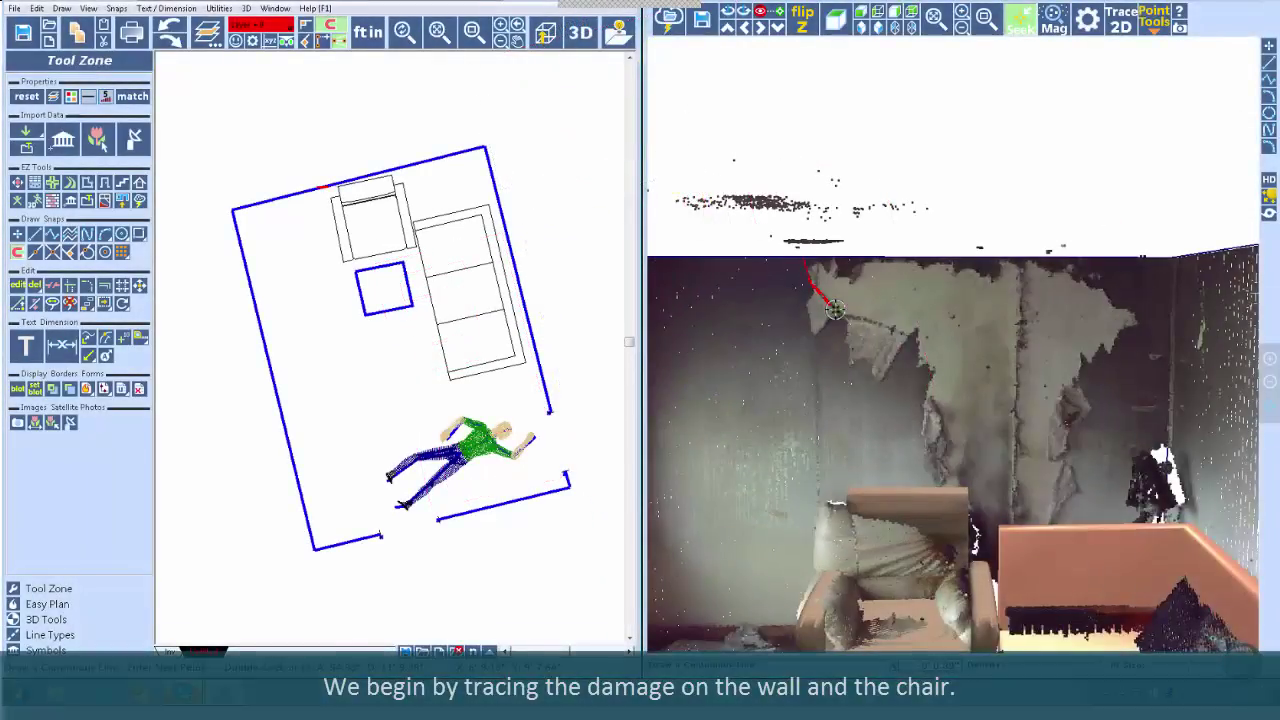
- Trace the edge of the wall damage in the point cloud, down behind the chair and up the other side
{"action": "left_click", "coordinate": [847, 315]}
{"action": "left_click", "coordinate": [890, 327]}
{"action": "left_click", "coordinate": [911, 340]}
{"action": "left_click", "coordinate": [928, 395]}
{"action": "scroll", "coordinate": [400, 200], "scroll_direction": "up", "scroll_amount": 2}
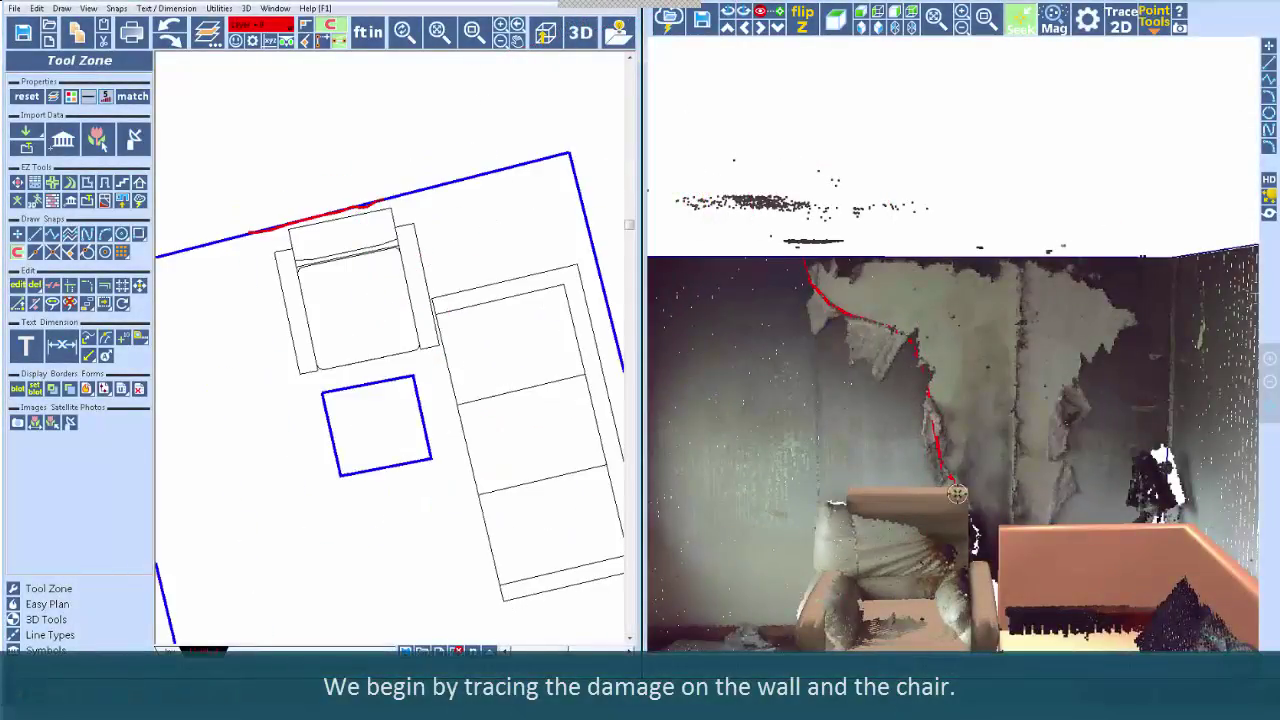
{"action": "left_click", "coordinate": [982, 550]}
{"action": "left_click", "coordinate": [996, 526]}
{"action": "left_click", "coordinate": [1056, 518]}
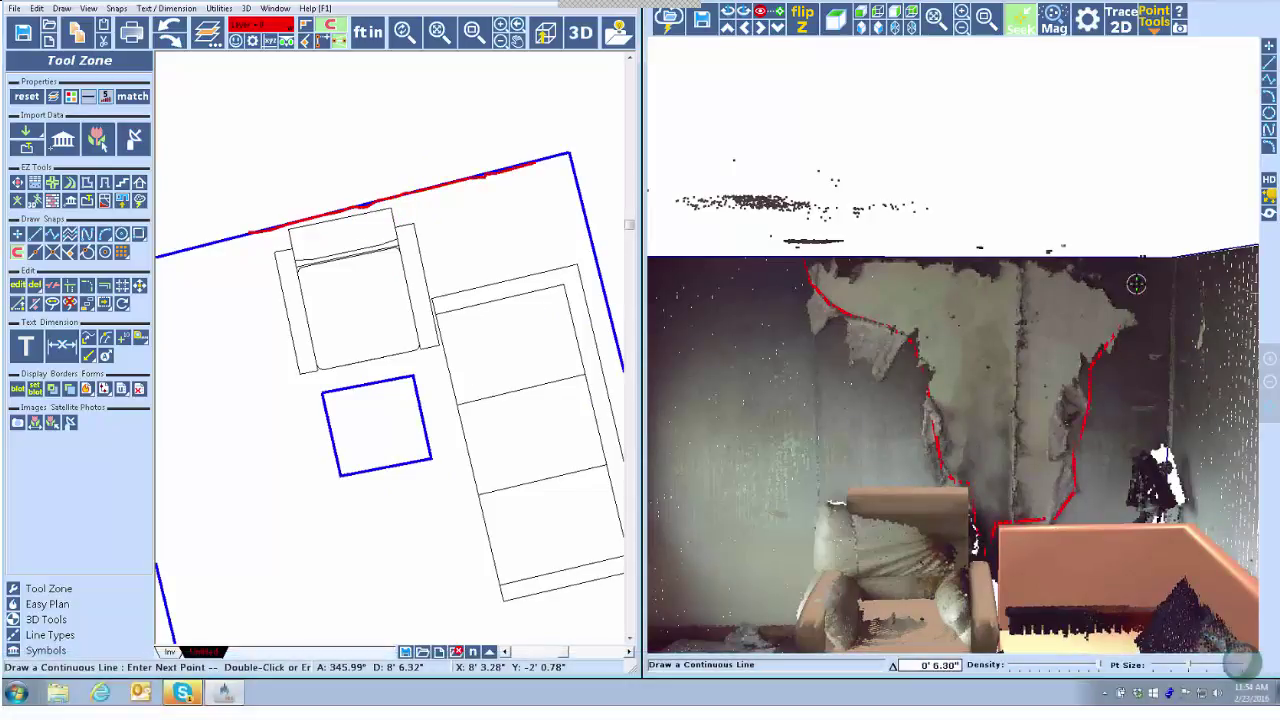
- Delete the recliner symbol and trace the burned area on the scanned chair and the inner damage level on the wall
{"action": "left_click", "coordinate": [935, 513]}
{"action": "key", "text": "Delete"}
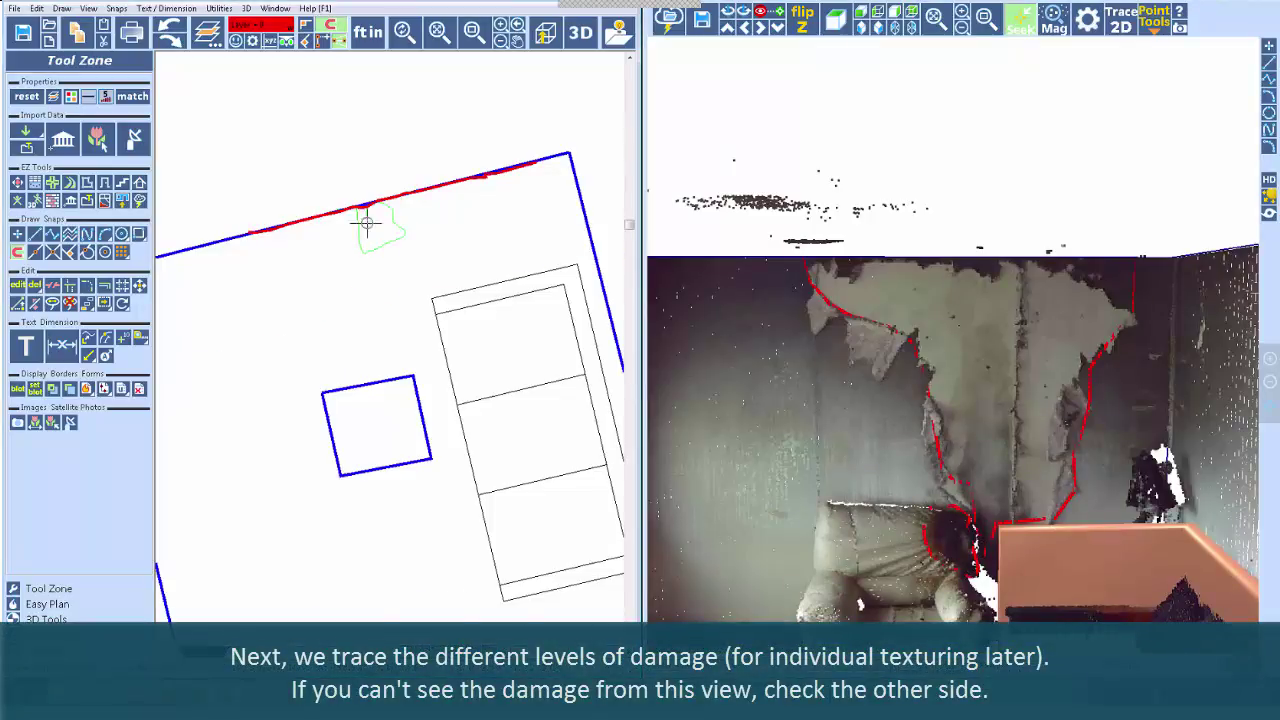
{"action": "scroll", "coordinate": [389, 349], "scroll_direction": "up", "scroll_amount": 5}
{"action": "right_click", "coordinate": [446, 346]}
{"action": "mouse_move", "coordinate": [913, 508]}
{"action": "left_mouse_down"}
{"action": "mouse_move", "coordinate": [780, 520]}
{"action": "mouse_move", "coordinate": [913, 508]}
{"action": "left_mouse_up"}
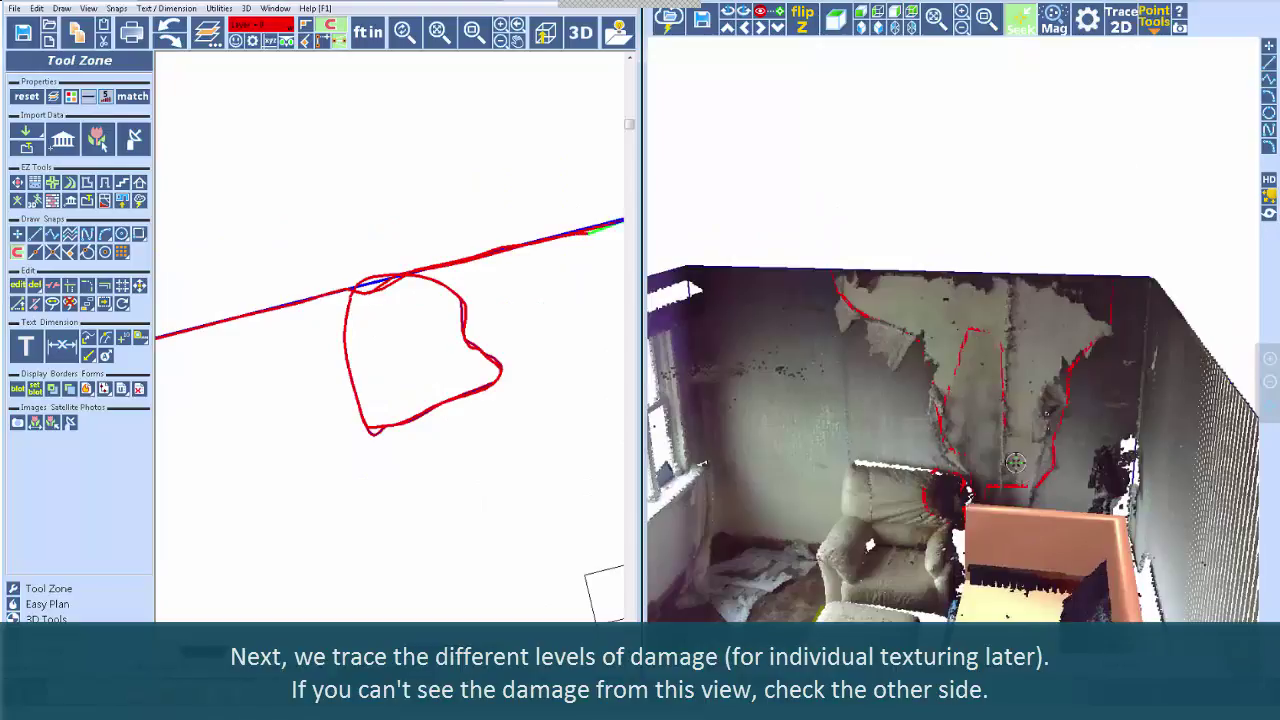
{"action": "left_click_drag", "start_coordinate": [1016, 476], "coordinate": [1060, 410]}
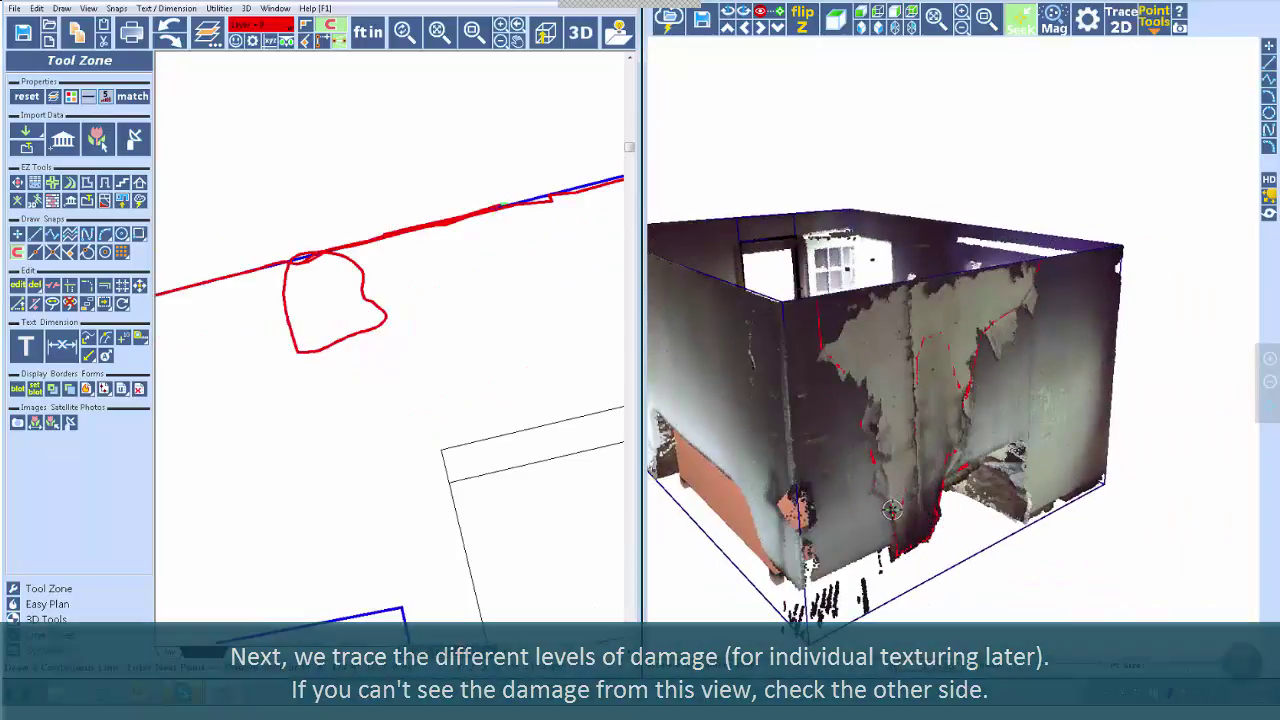
{"action": "left_click_drag", "start_coordinate": [892, 510], "coordinate": [1044, 406]}
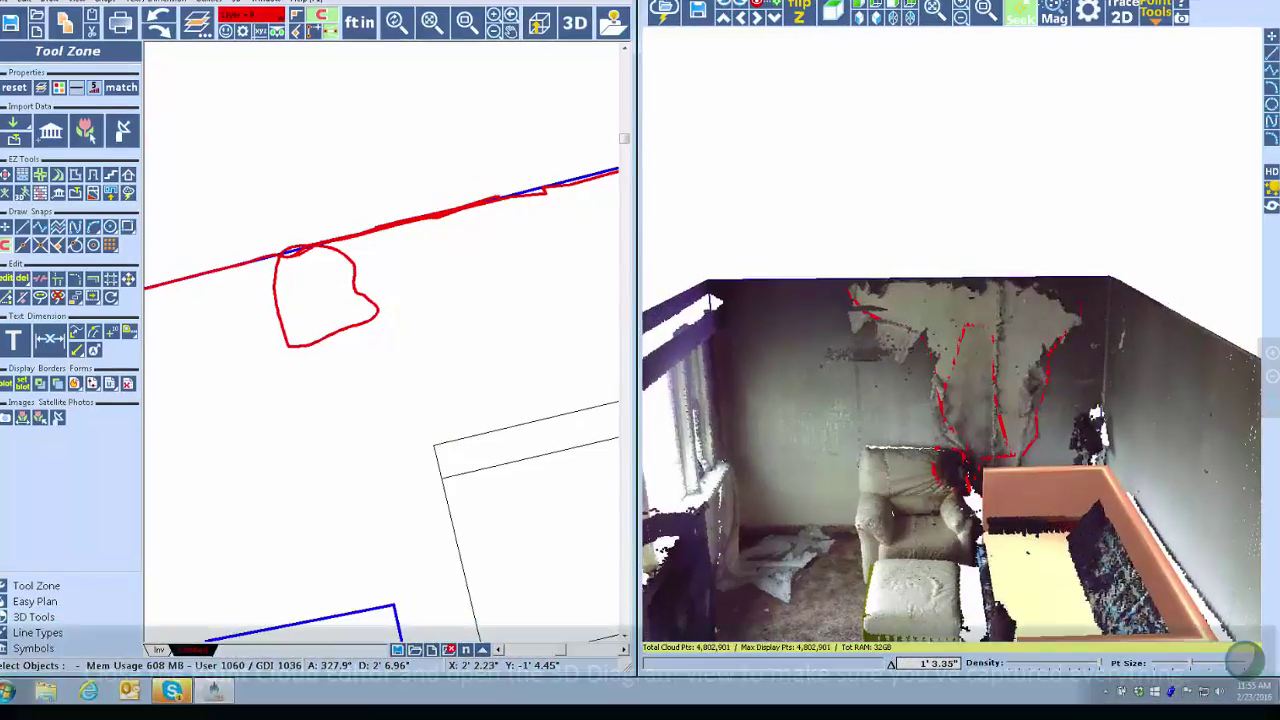
- Close the Point Cloud Editor and show the whole room in a full-width 2D diagram
{"action": "left_click", "coordinate": [1268, 6]}
{"action": "left_click_drag", "start_coordinate": [273, 2], "coordinate": [371, 97]}
{"action": "left_click", "coordinate": [698, 104]}
{"action": "scroll", "coordinate": [749, 258], "scroll_direction": "down", "scroll_amount": 9}
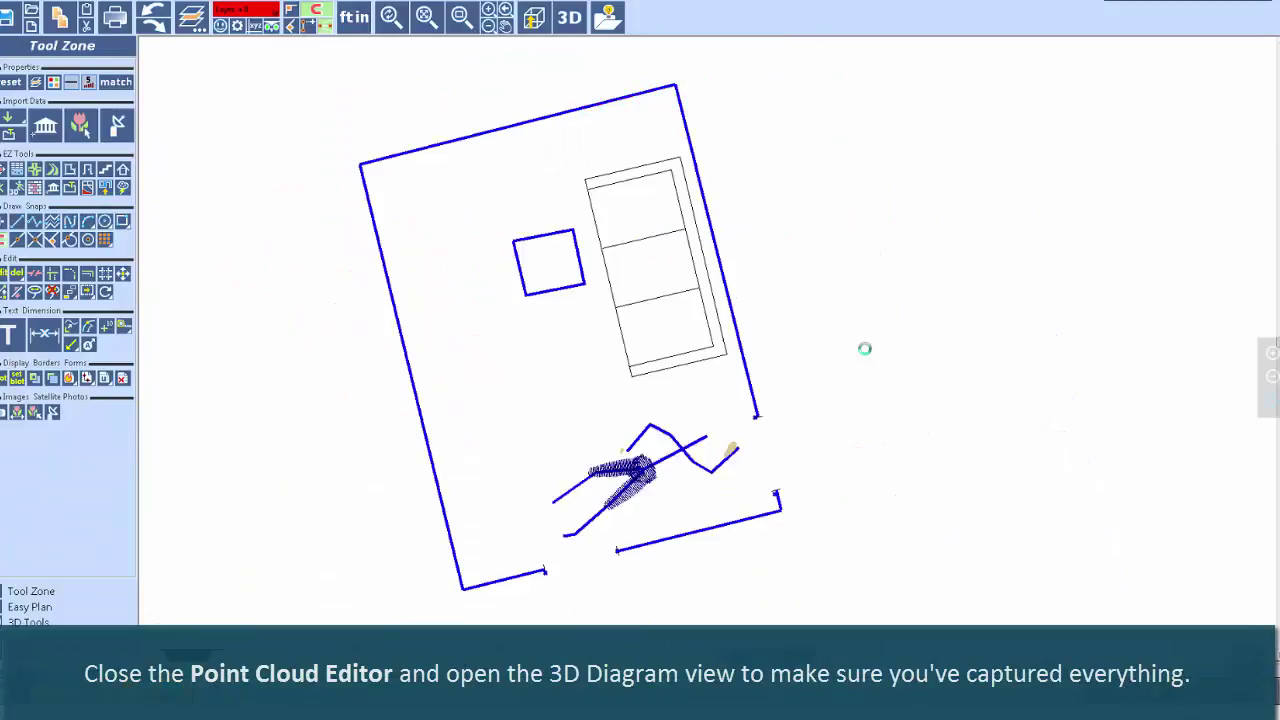
{"action": "middle_click_drag", "start_coordinate": [567, 228], "coordinate": [440, 240]}
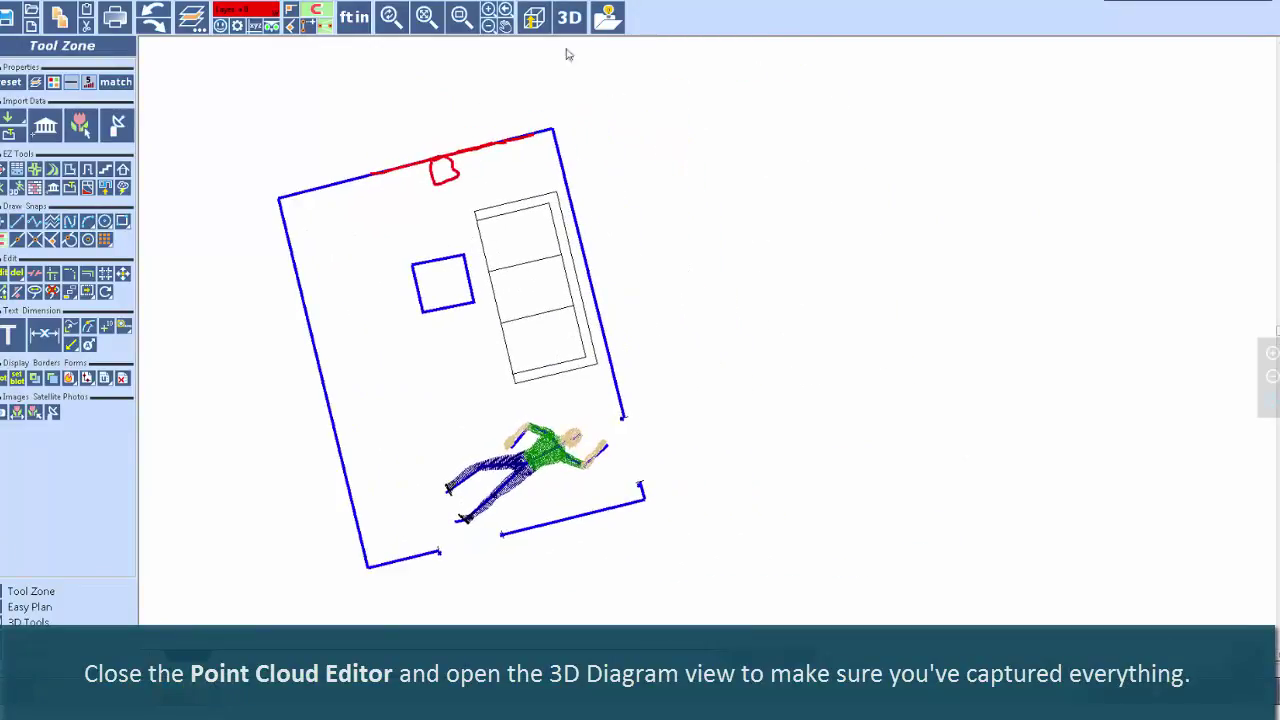
- Open the 3D view beside the 2D diagram and examine the traced room, furniture and body
{"action": "left_click", "coordinate": [569, 18]}
{"action": "left_click", "coordinate": [757, 18]}
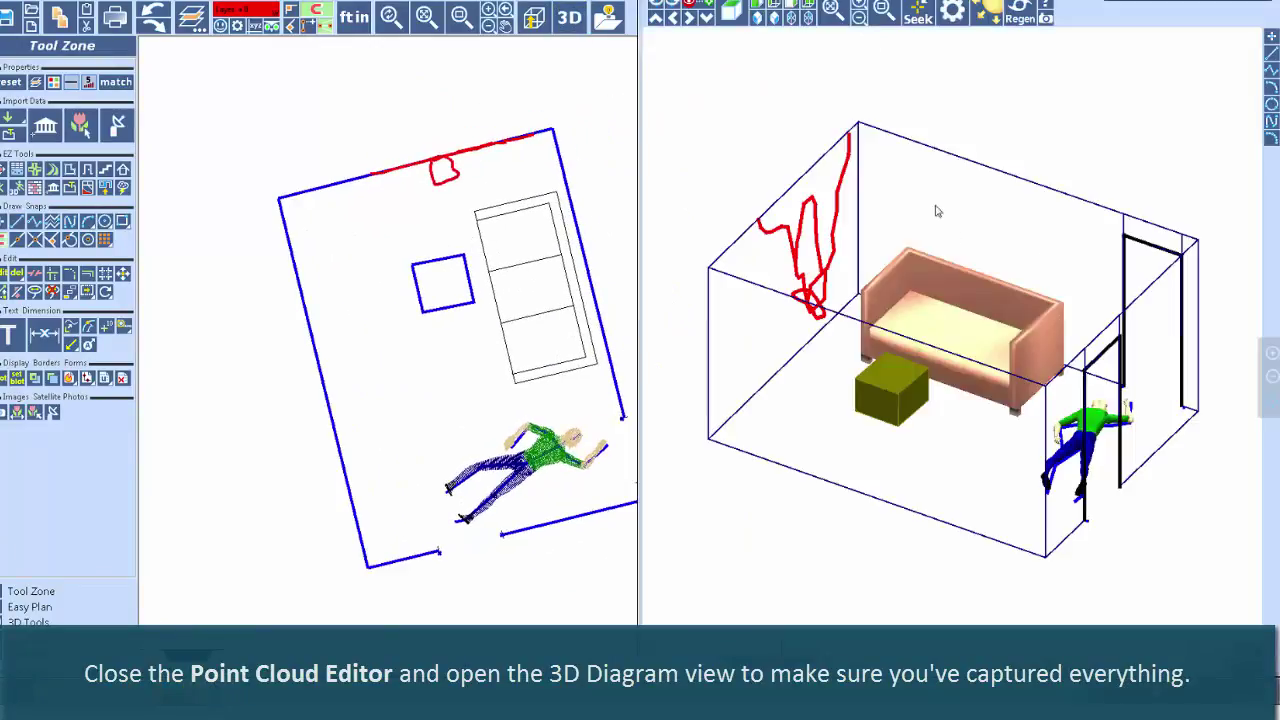
{"action": "left_click_drag", "start_coordinate": [1034, 249], "coordinate": [1049, 288]}
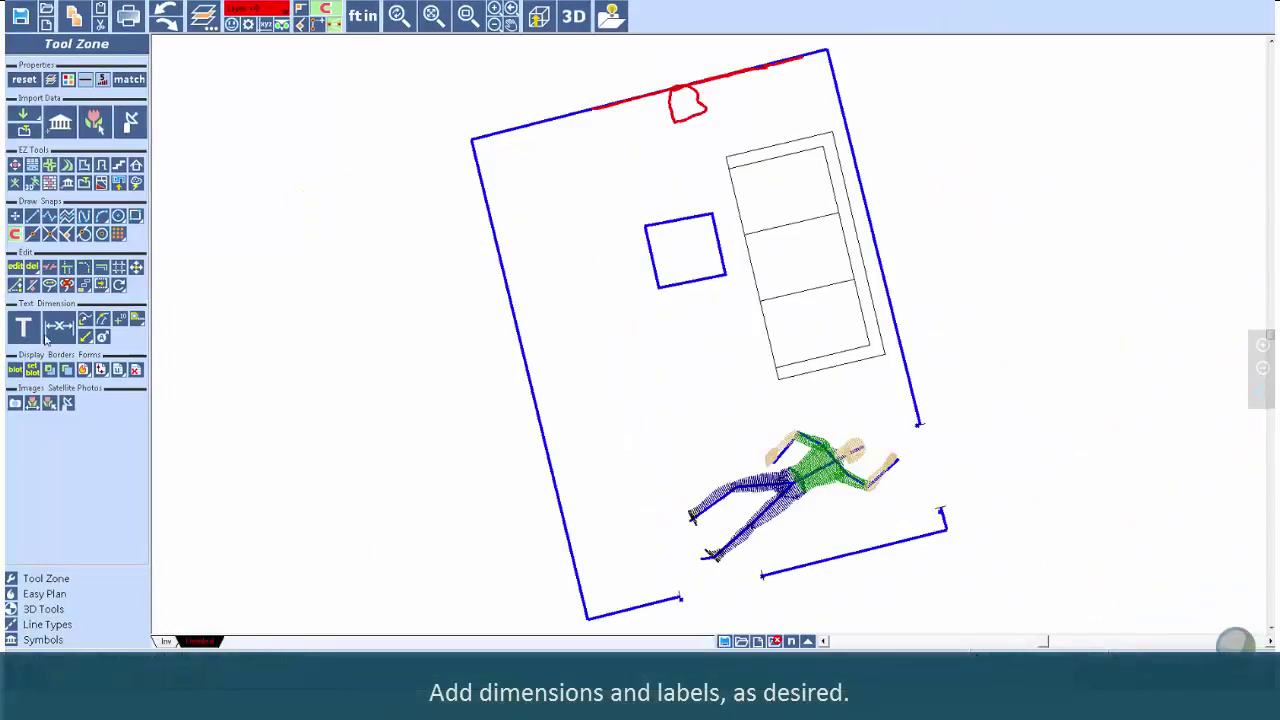
- Dimension the room's long left-hand wall and short lower wall, and add an arrow label "Body" to the figure
{"action": "left_click", "coordinate": [50, 332]}
{"action": "left_click", "coordinate": [545, 520]}
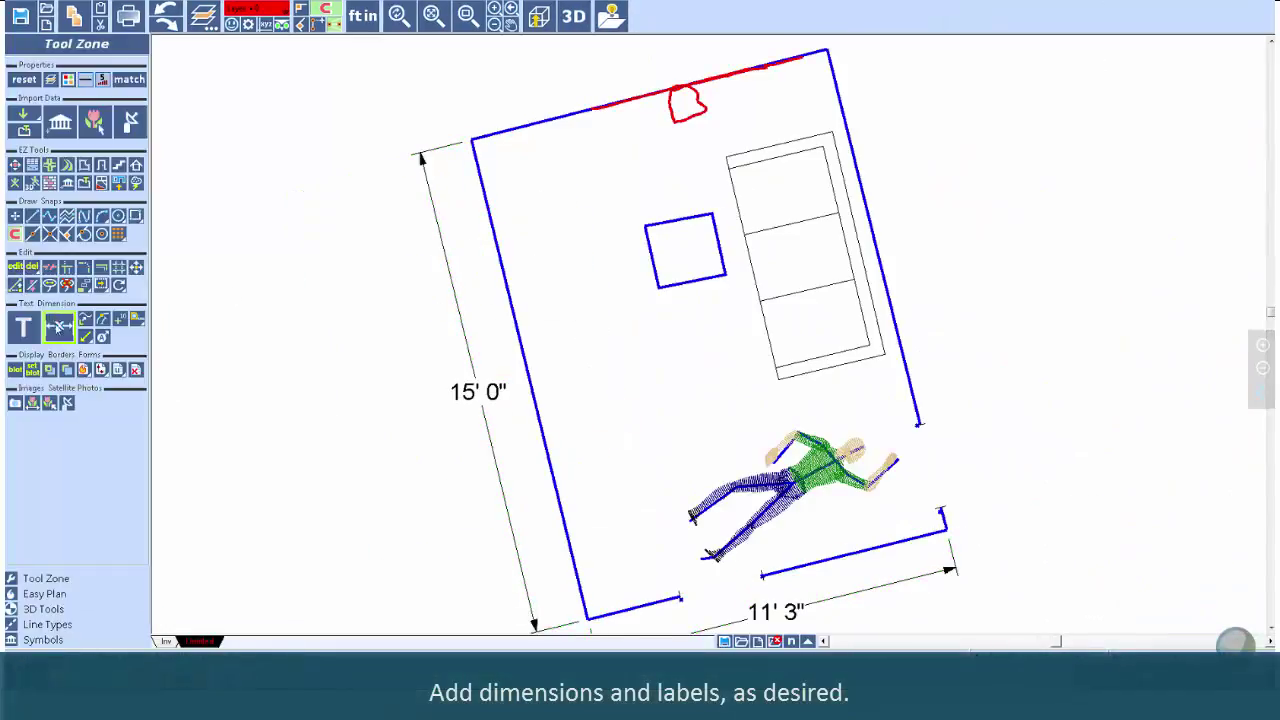
{"action": "left_click", "coordinate": [122, 374]}
{"action": "left_click", "coordinate": [22, 329]}
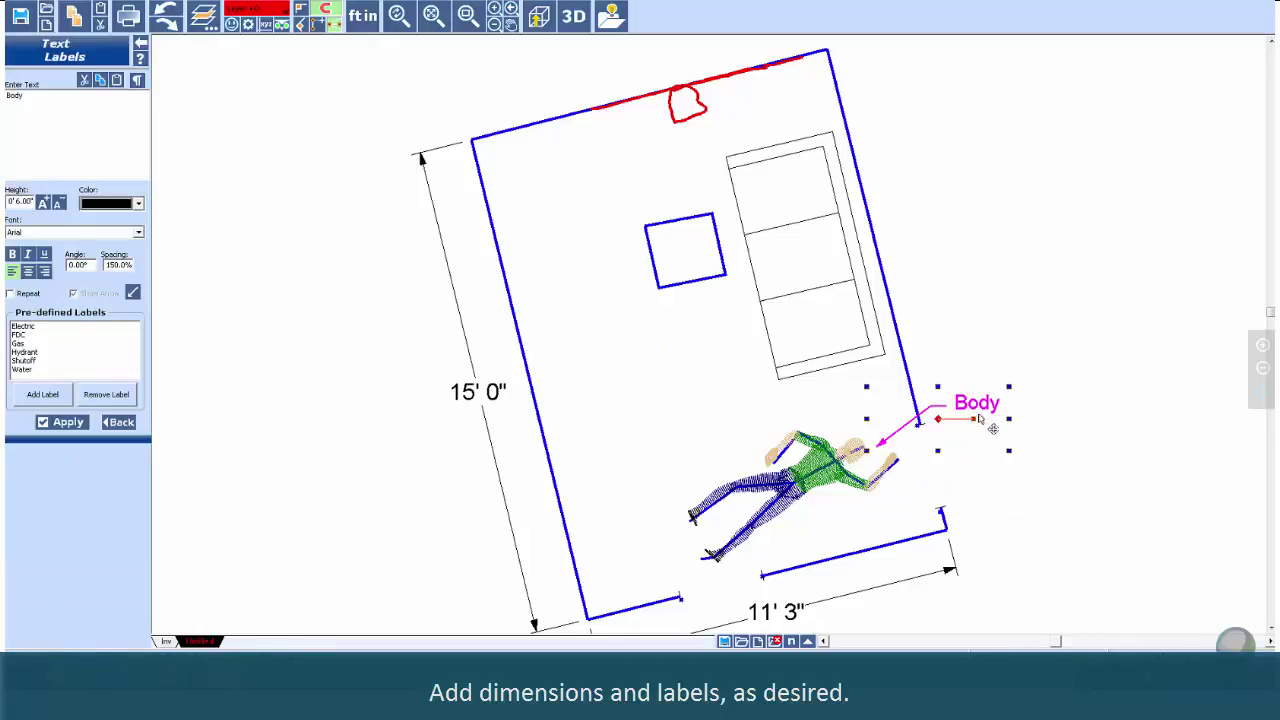
{"action": "left_click", "coordinate": [131, 424]}
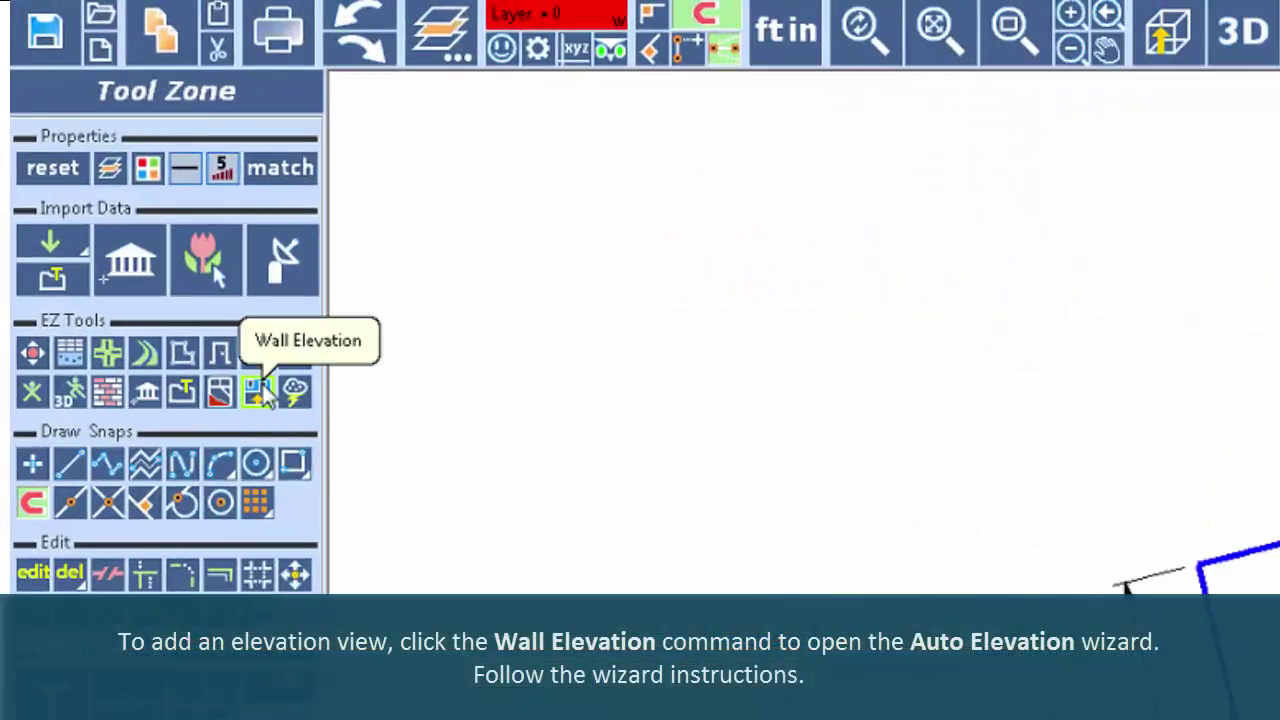
- Create an Auto Elevation of the damaged wall with its red damage outlines and place it just above the floor plan
{"action": "left_click", "coordinate": [118, 180]}
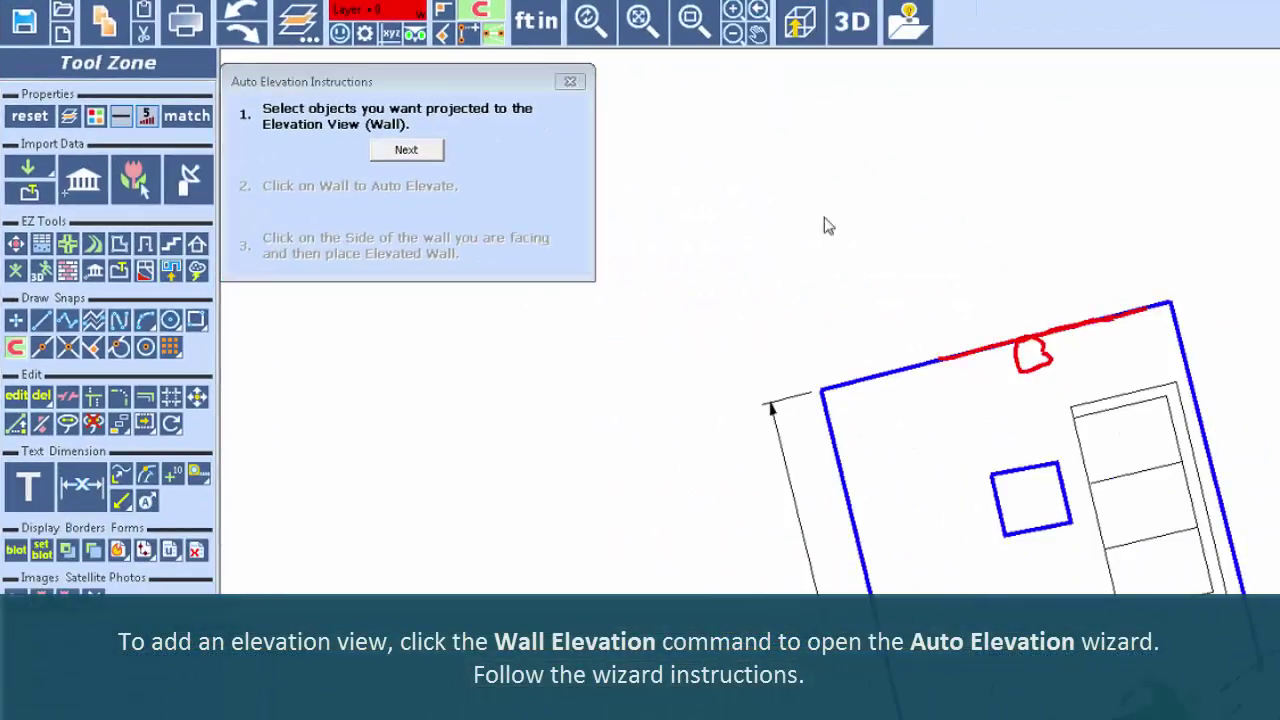
{"action": "left_click_drag", "start_coordinate": [1145, 405], "coordinate": [1146, 406]}
{"action": "left_click", "coordinate": [406, 150]}
{"action": "left_click", "coordinate": [875, 374]}
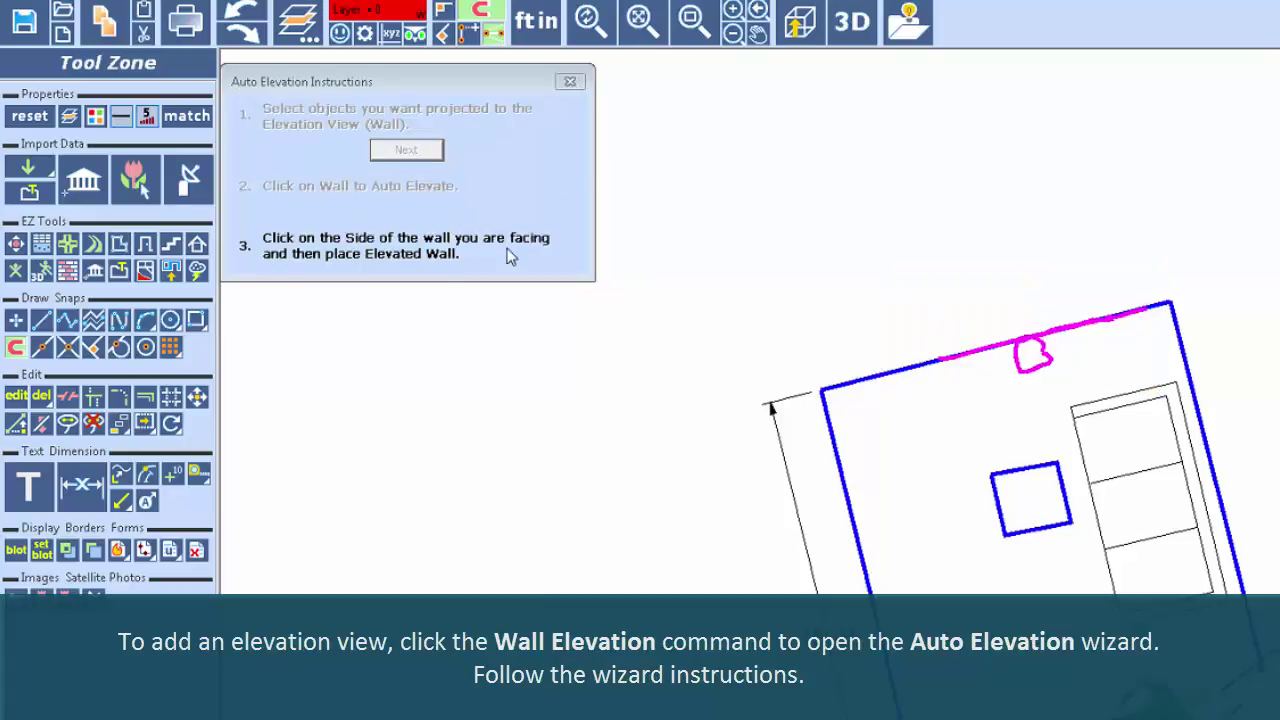
{"action": "left_click", "coordinate": [914, 409]}
{"action": "left_click", "coordinate": [810, 292]}
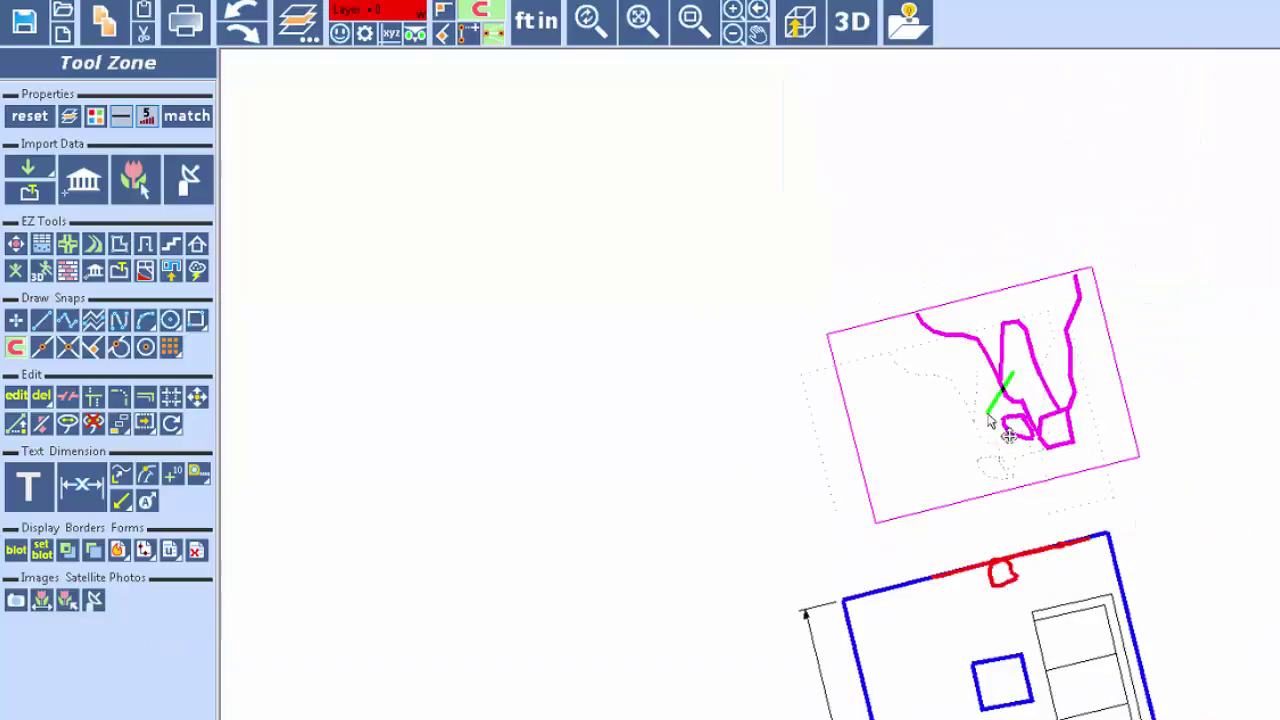
{"action": "left_click_drag", "start_coordinate": [975, 424], "coordinate": [969, 404]}
{"action": "key", "text": "Escape"}
{"action": "middle_click_drag", "start_coordinate": [1279, 621], "coordinate": [1270, 465]}
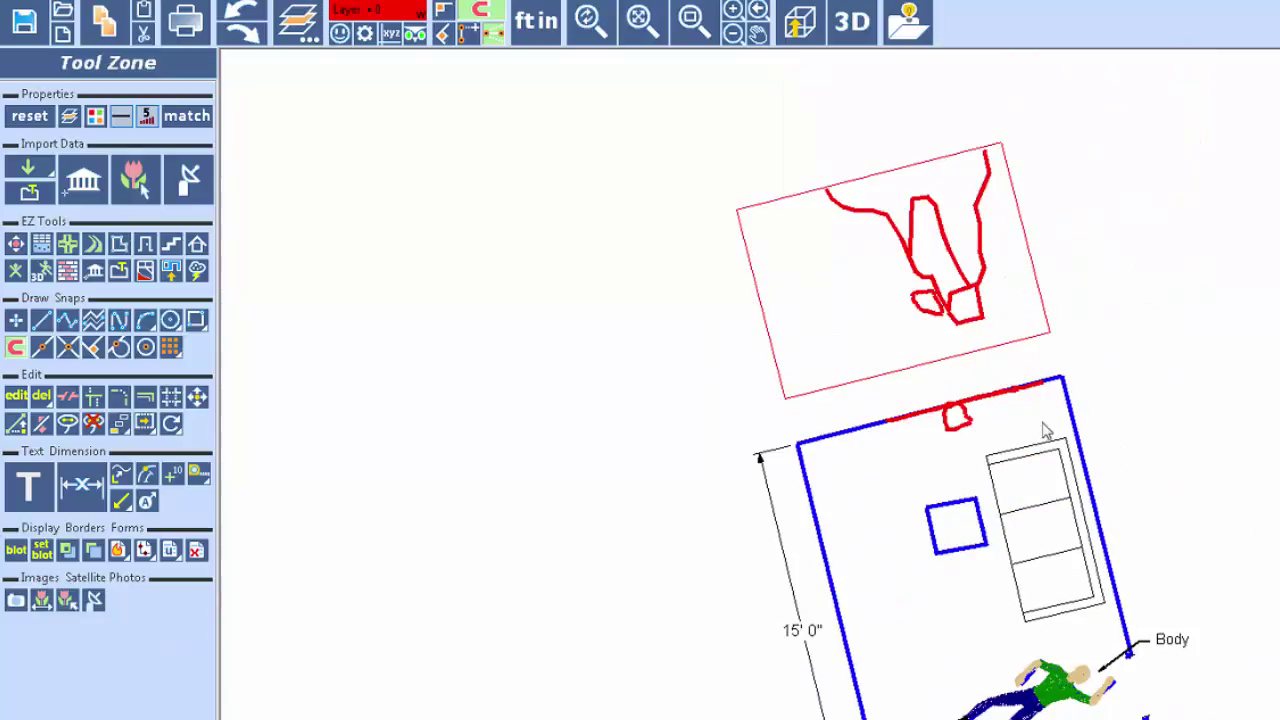
- Add an arrow label "Smoke Pattern" to the outer damage outline in the wall elevation
{"action": "scroll", "coordinate": [923, 323], "scroll_direction": "up", "scroll_amount": 5}
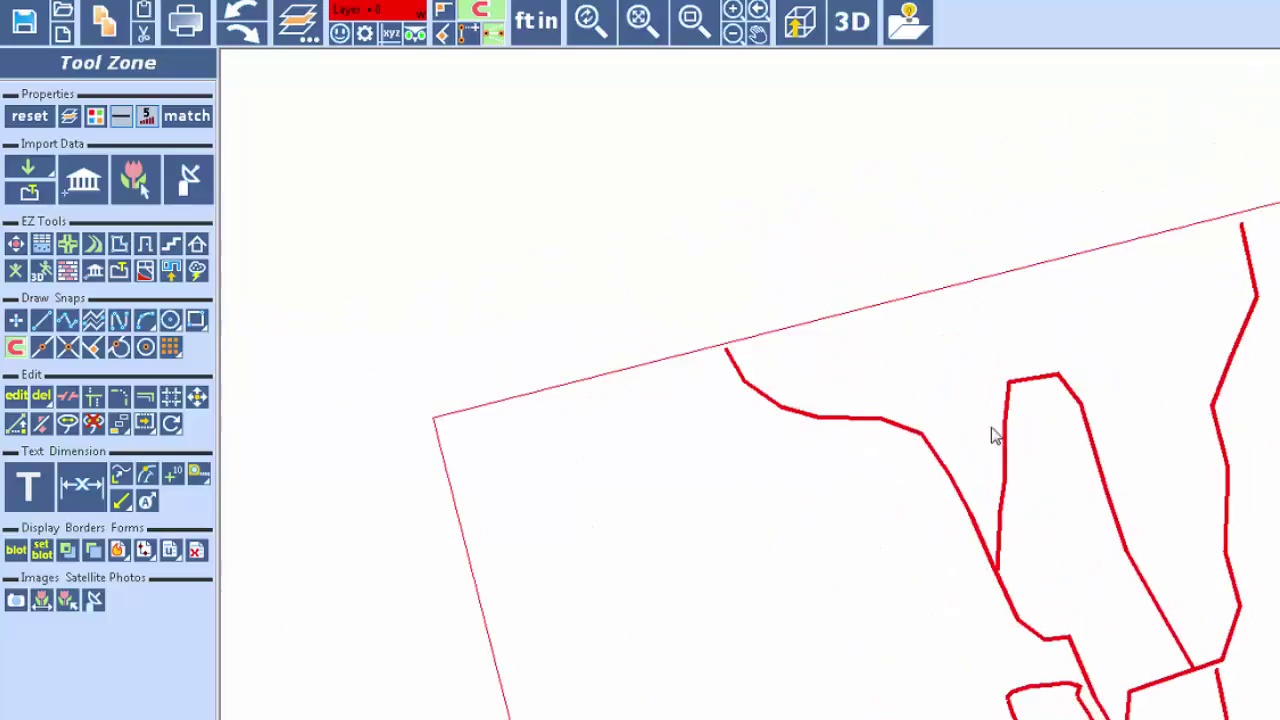
{"action": "middle_click_drag", "start_coordinate": [1155, 428], "coordinate": [1159, 321]}
{"action": "left_click", "coordinate": [81, 487]}
{"action": "left_click", "coordinate": [176, 556]}
{"action": "left_click", "coordinate": [28, 487]}
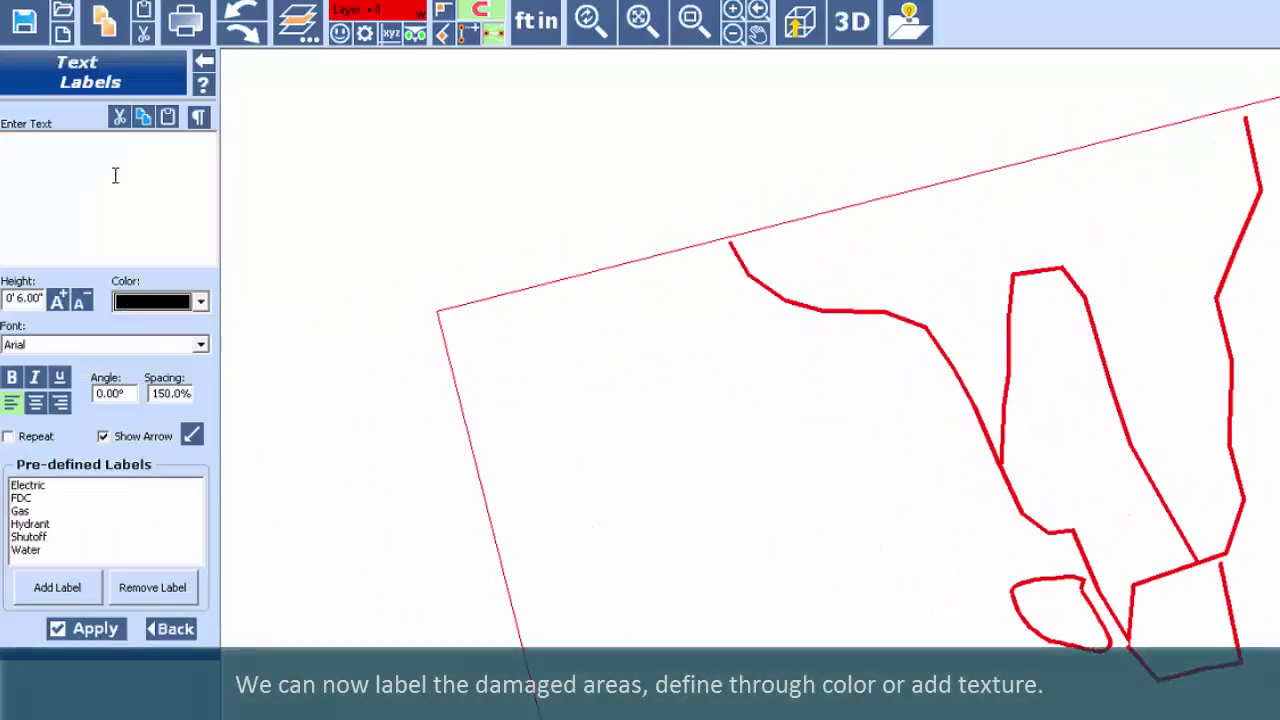
{"action": "left_click", "coordinate": [115, 175]}
{"action": "type", "text": "Smoke Pattern"}
{"action": "left_click", "coordinate": [792, 305]}
{"action": "left_click", "coordinate": [770, 449]}
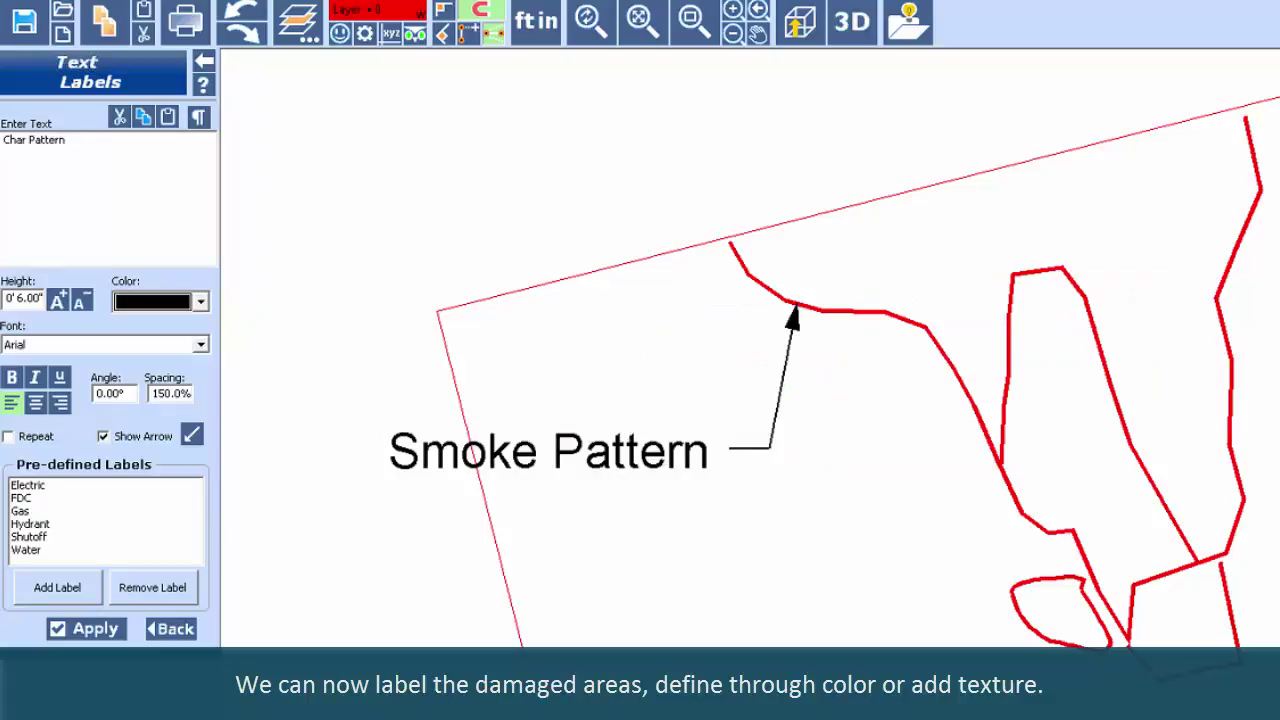
- Add arrow labels "Char Pattern" and "Heavy Char" to the inner and the small damage outlines in the wall elevation
{"action": "left_click", "coordinate": [1052, 455]}
{"action": "left_click", "coordinate": [885, 622]}
{"action": "type", "text": "Heavy Char"}
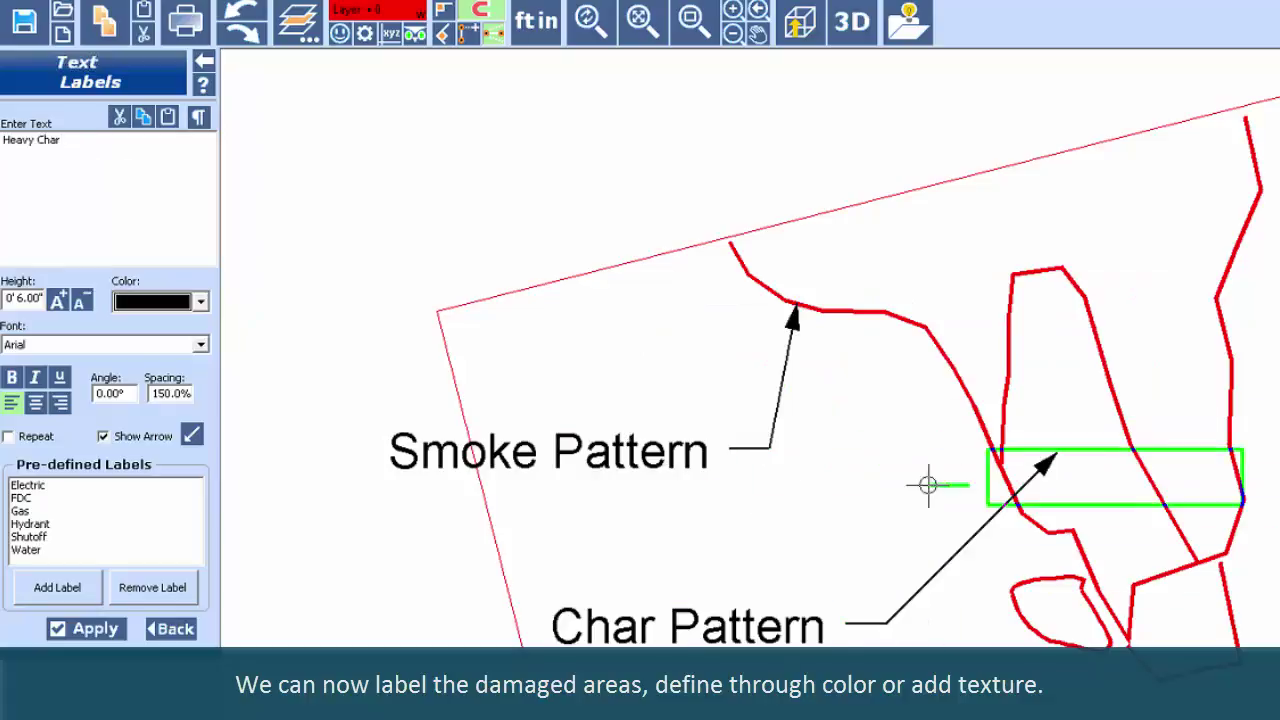
{"action": "left_click", "coordinate": [171, 628]}
- Recolour the elevation's damage outlines: heavy char black, smoke pattern and the small lower outline grey, char pattern olive
{"action": "left_click", "coordinate": [1040, 589]}
{"action": "left_click", "coordinate": [95, 116]}
{"action": "left_click", "coordinate": [100, 127]}
{"action": "left_click", "coordinate": [953, 370]}
{"action": "left_click", "coordinate": [95, 116]}
{"action": "left_click", "coordinate": [150, 127]}
{"action": "left_click", "coordinate": [1010, 330]}
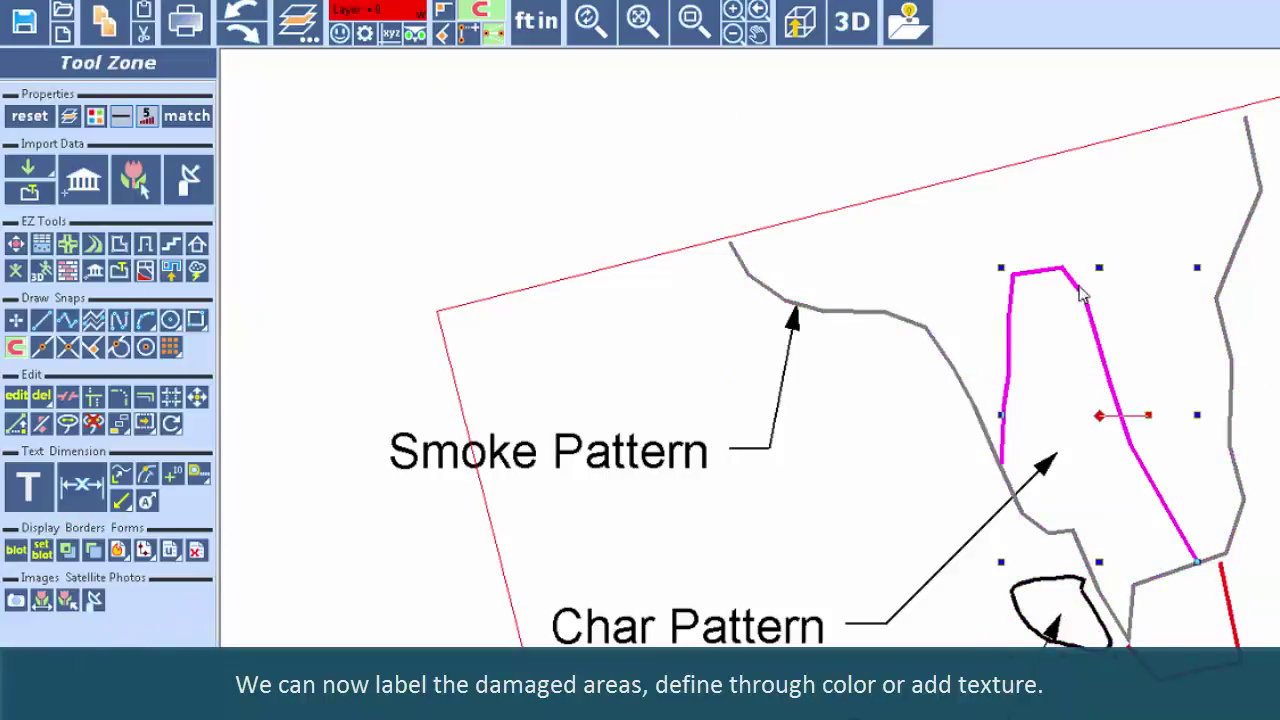
{"action": "left_click", "coordinate": [120, 116]}
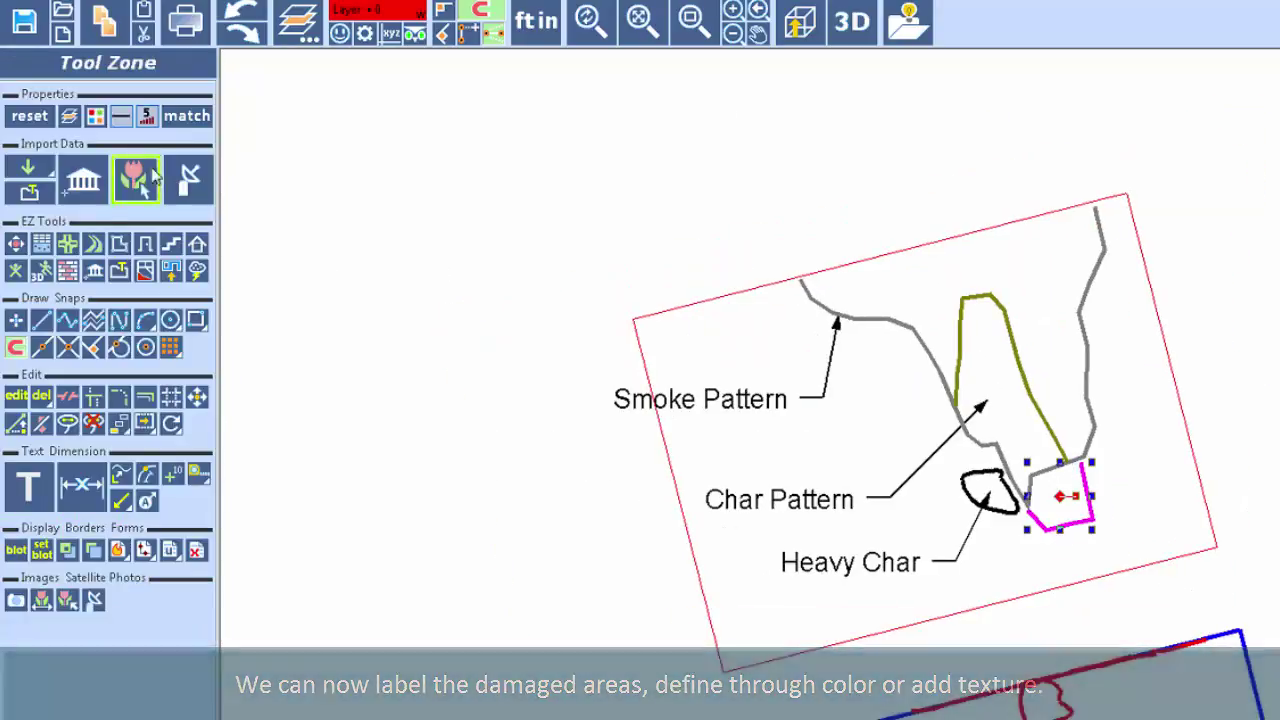
{"action": "left_click", "coordinate": [120, 116]}
{"action": "left_click", "coordinate": [100, 120]}
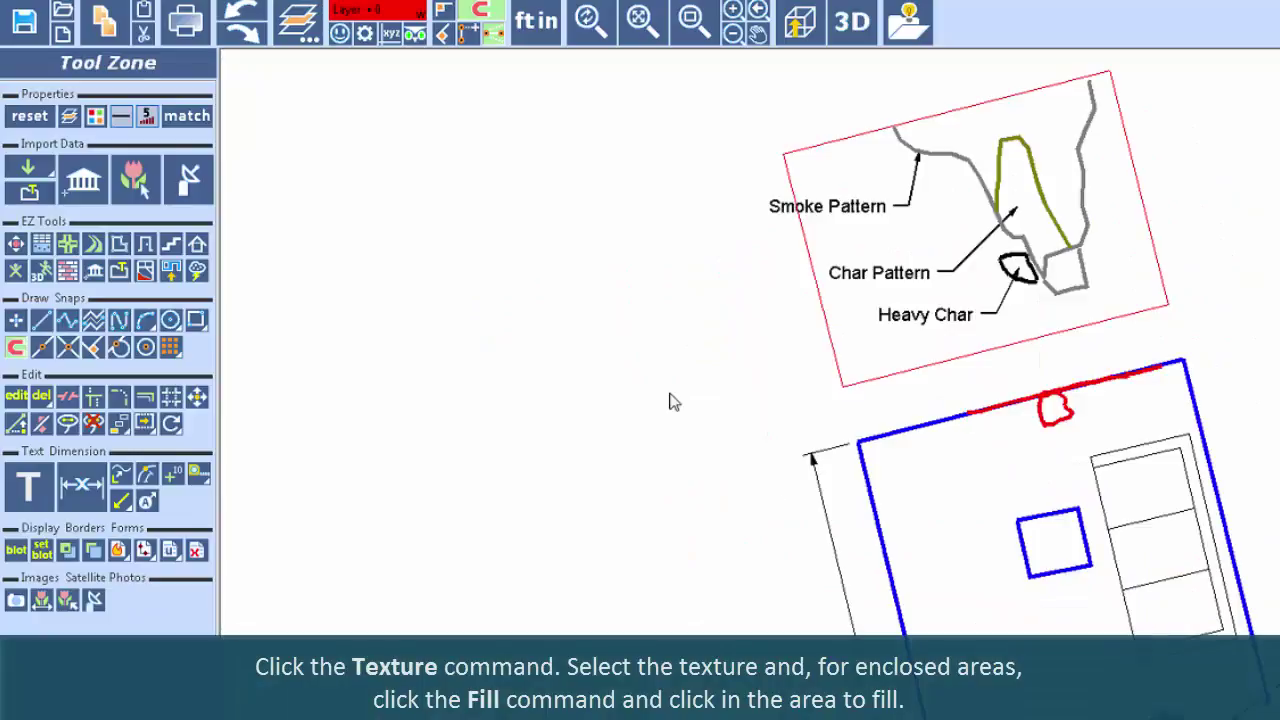
- Fill the heavy char outline with the Char_Heavy texture at scale 1, keeping its label arrow in front
{"action": "scroll", "coordinate": [1040, 495], "scroll_direction": "up", "scroll_amount": 5}
{"action": "middle_click_drag", "start_coordinate": [1083, 240], "coordinate": [1047, 537]}
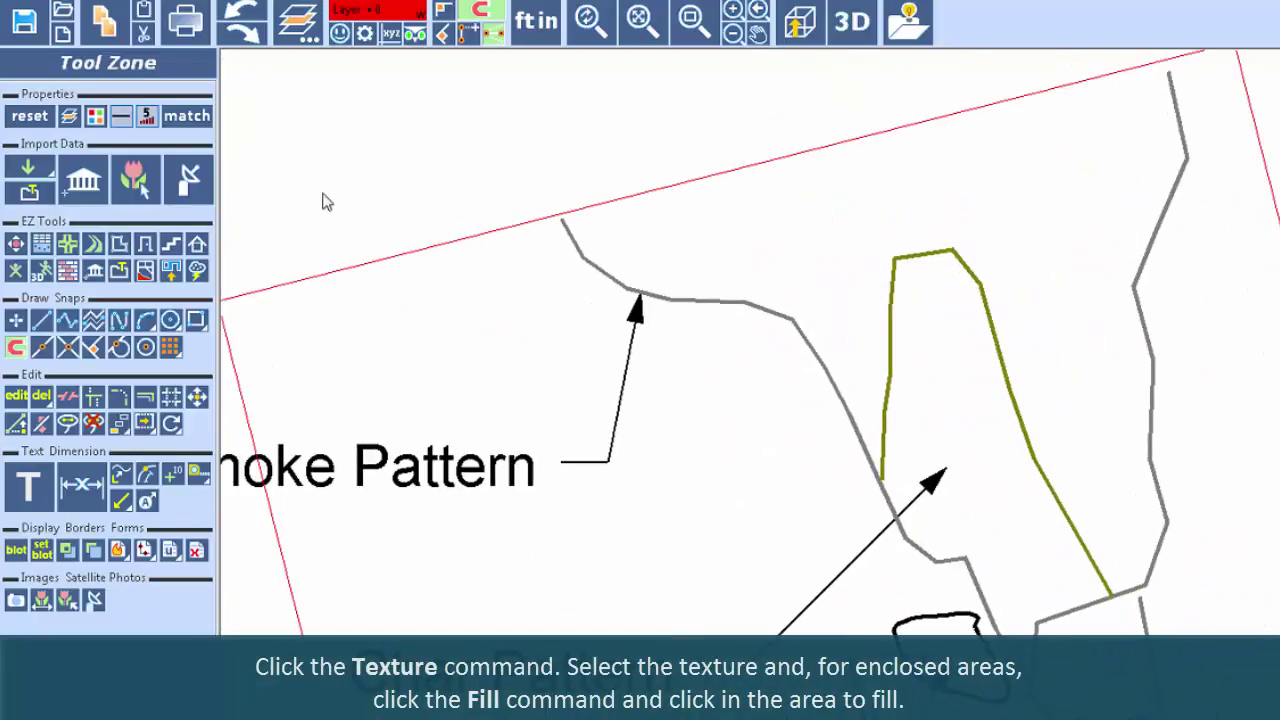
{"action": "left_click", "coordinate": [67, 270]}
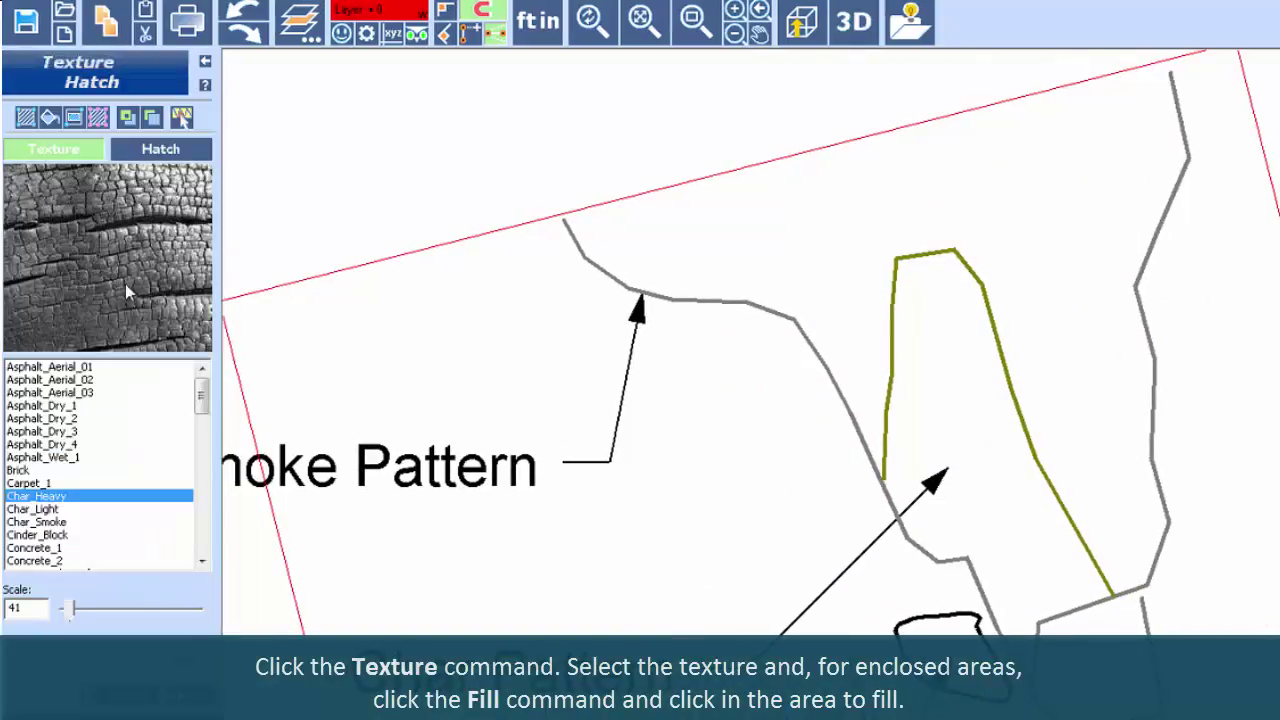
{"action": "left_click", "coordinate": [938, 624]}
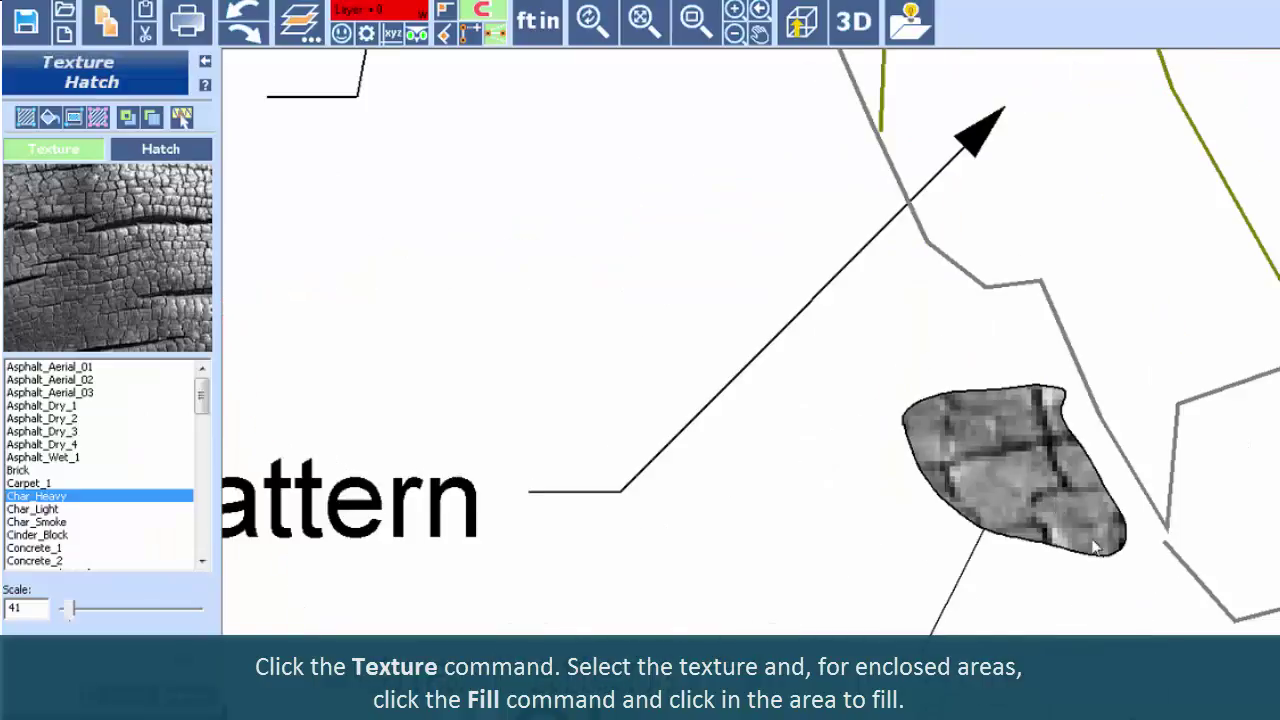
{"action": "left_click", "coordinate": [1075, 518]}
{"action": "left_click", "coordinate": [975, 543]}
{"action": "left_click", "coordinate": [723, 386]}
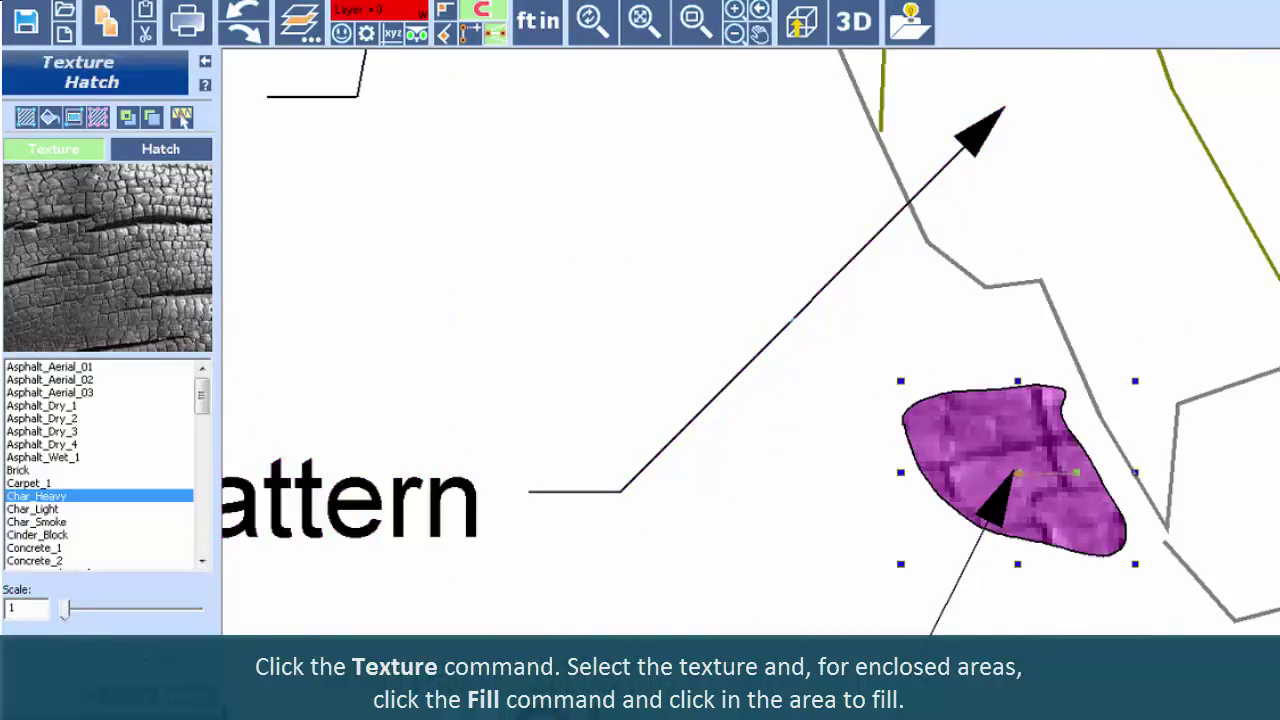
{"action": "key", "text": "Escape"}
{"action": "scroll", "coordinate": [1051, 494], "scroll_direction": "down", "scroll_amount": 3}
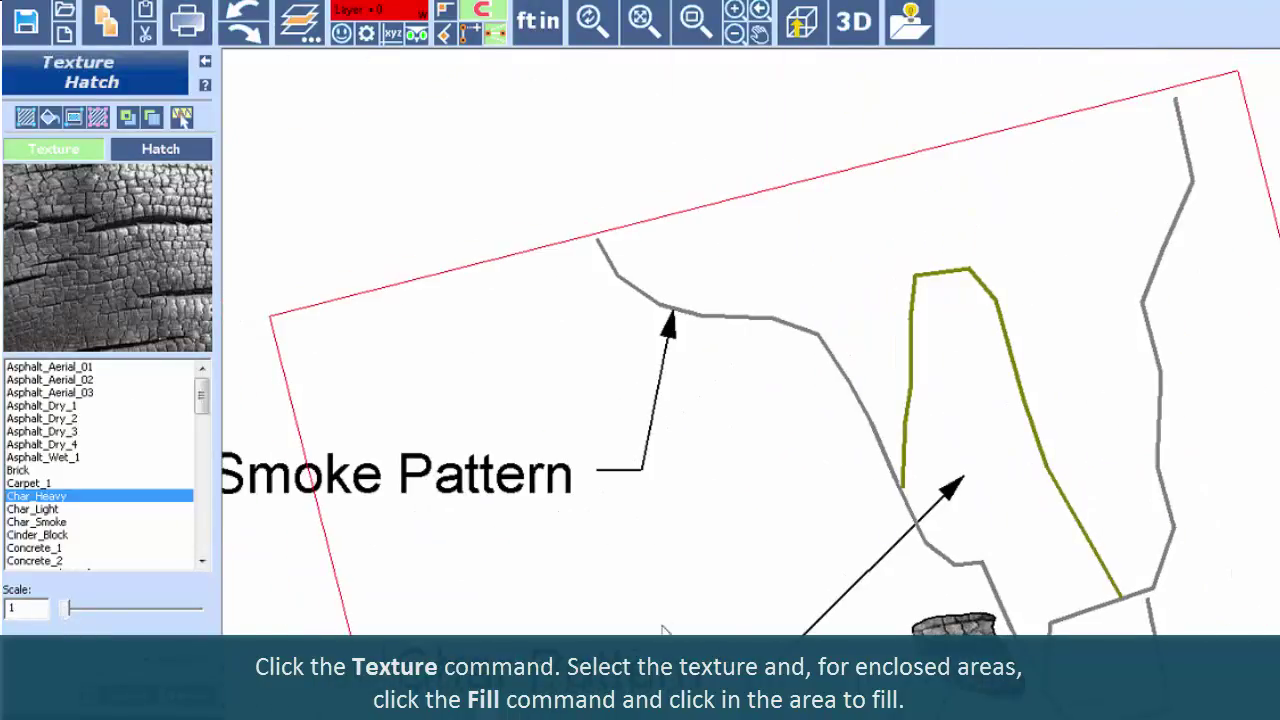
- Trace around the unclosed char pattern area in the elevation and fill it with the Char_Light texture
{"action": "left_click", "coordinate": [55, 509]}
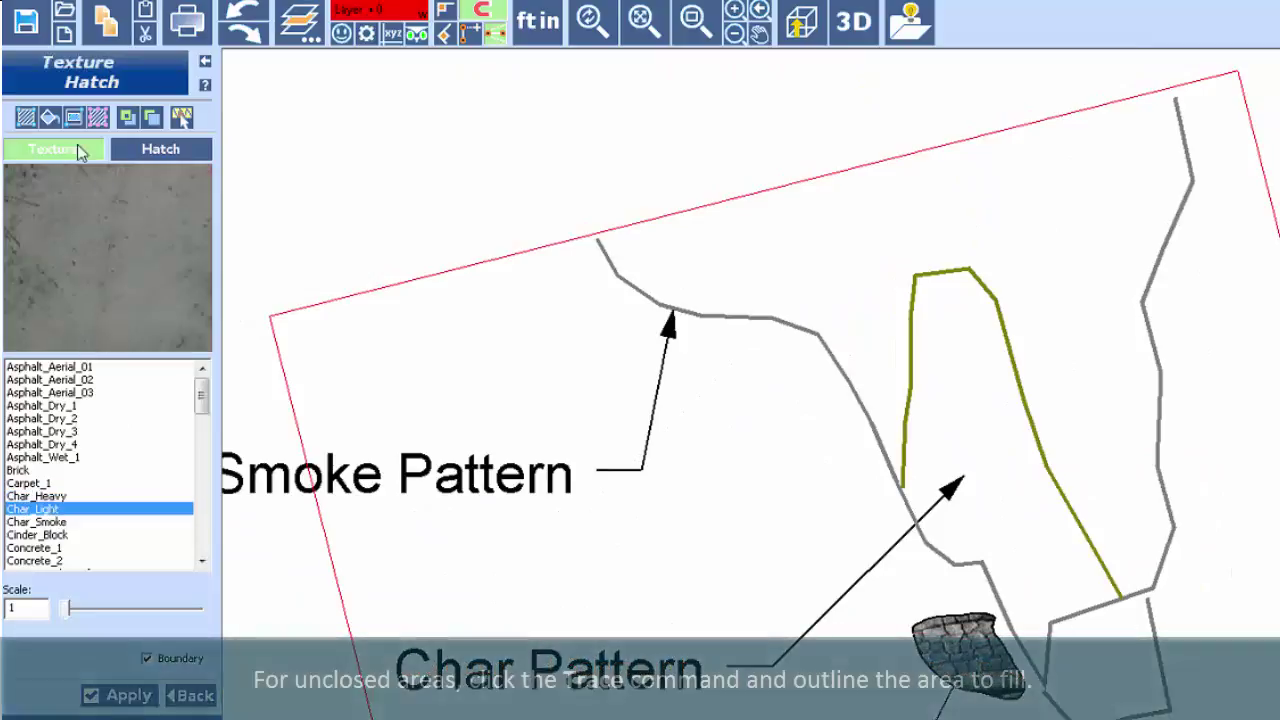
{"action": "left_click", "coordinate": [57, 117]}
{"action": "left_click", "coordinate": [914, 275]}
{"action": "left_click", "coordinate": [969, 269]}
{"action": "left_click", "coordinate": [996, 300]}
{"action": "left_click", "coordinate": [1047, 467]}
{"action": "left_click", "coordinate": [1122, 598]}
{"action": "left_click", "coordinate": [1050, 622]}
{"action": "left_click", "coordinate": [1046, 678]}
{"action": "left_click_drag", "start_coordinate": [1020, 628], "coordinate": [940, 550]}
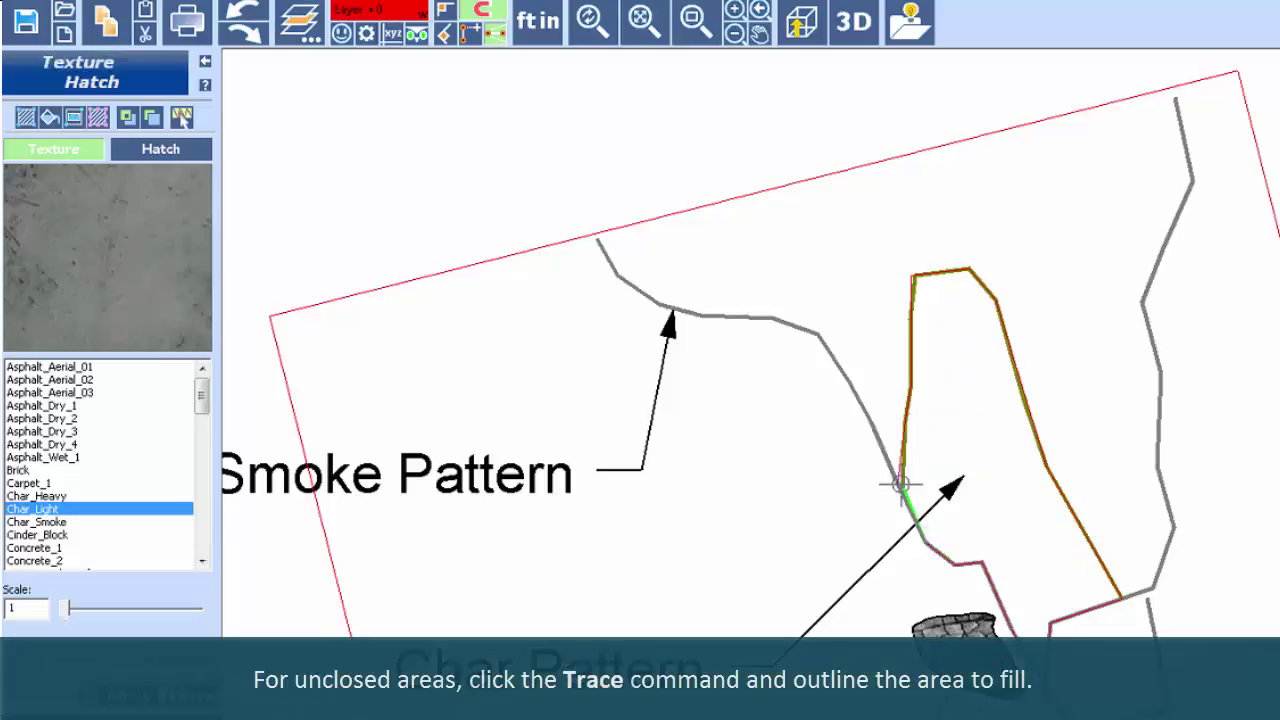
{"action": "left_click_drag", "start_coordinate": [900, 484], "coordinate": [905, 400]}
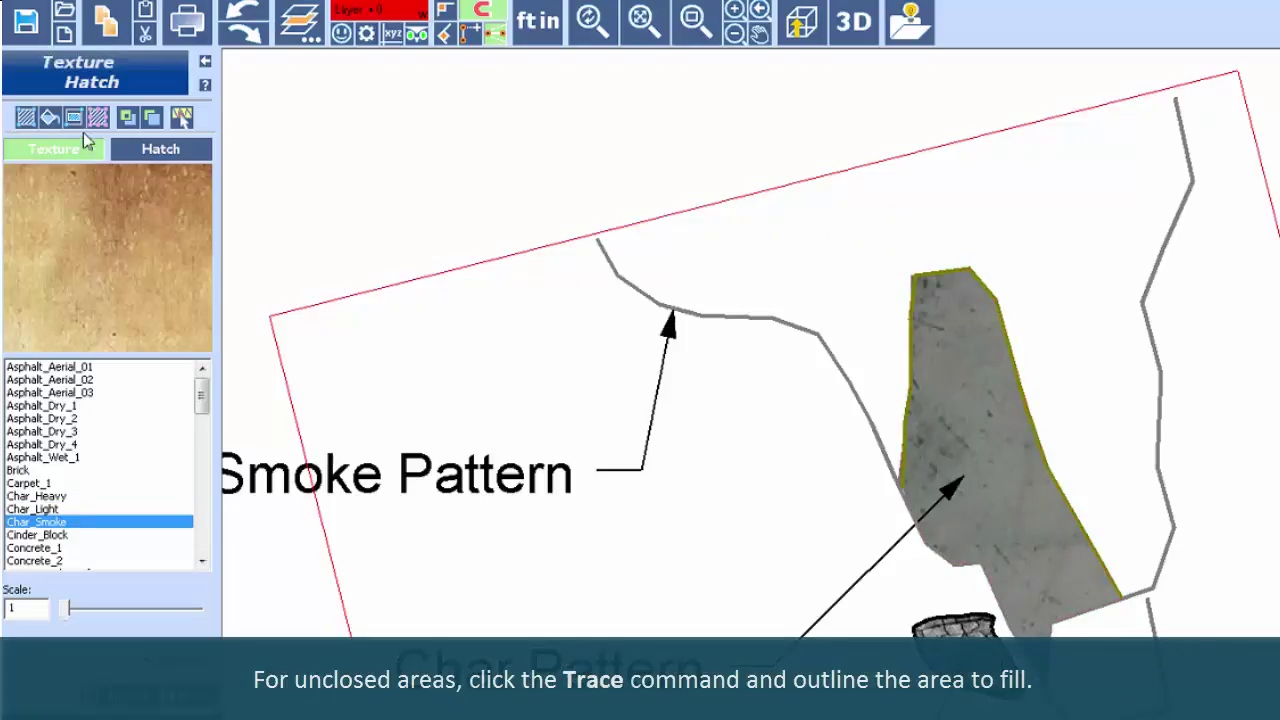
- Trace the smoke pattern area around the char fill and give it the Char_Smoke texture
{"action": "mouse_move", "coordinate": [900, 490]}
{"action": "left_mouse_down"}
{"action": "mouse_move", "coordinate": [816, 326]}
{"action": "mouse_move", "coordinate": [663, 300]}
{"action": "mouse_move", "coordinate": [600, 223]}
{"action": "mouse_move", "coordinate": [1174, 114]}
{"action": "mouse_move", "coordinate": [1155, 585]}
{"action": "left_mouse_up"}
{"action": "mouse_move", "coordinate": [1030, 388]}
{"action": "left_mouse_down"}
{"action": "mouse_move", "coordinate": [909, 271]}
{"action": "mouse_move", "coordinate": [900, 480]}
{"action": "left_mouse_up"}
{"action": "scroll", "coordinate": [1057, 480], "scroll_direction": "down", "scroll_amount": 3}
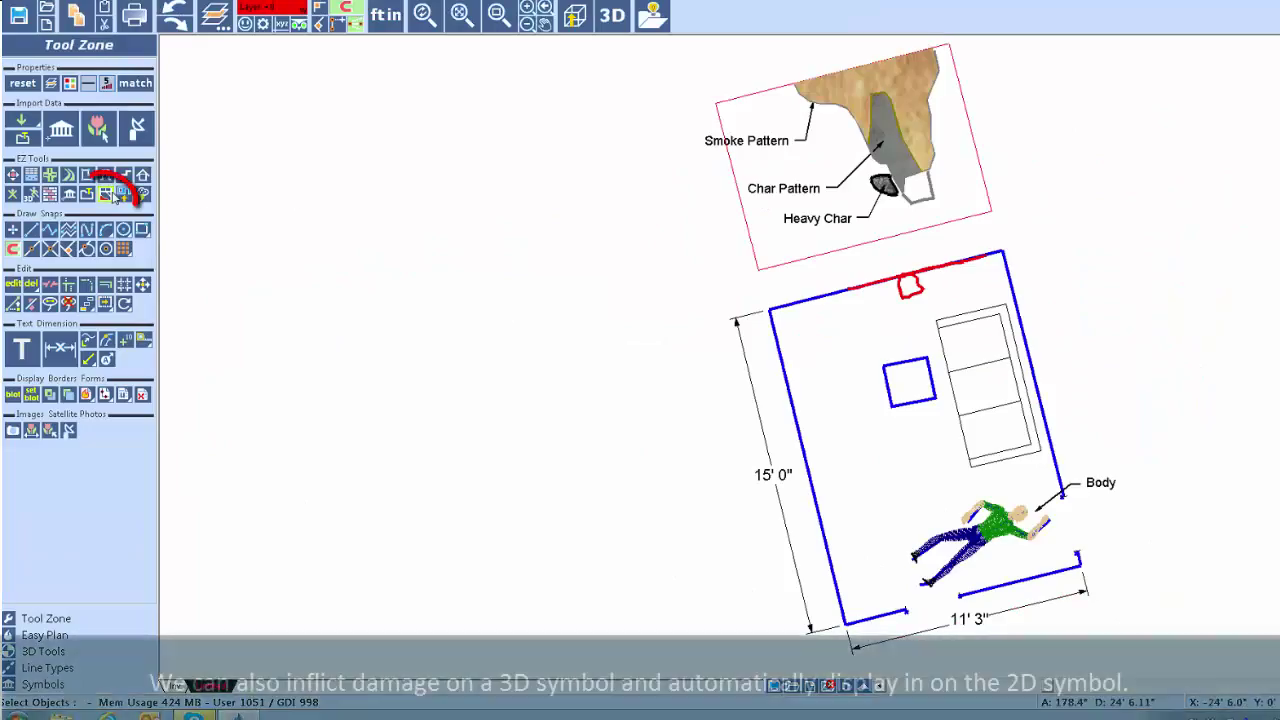
- Load the sofa into the Damage tool, show it from above in 3D, and colour it dark red
{"action": "left_click", "coordinate": [105, 193]}
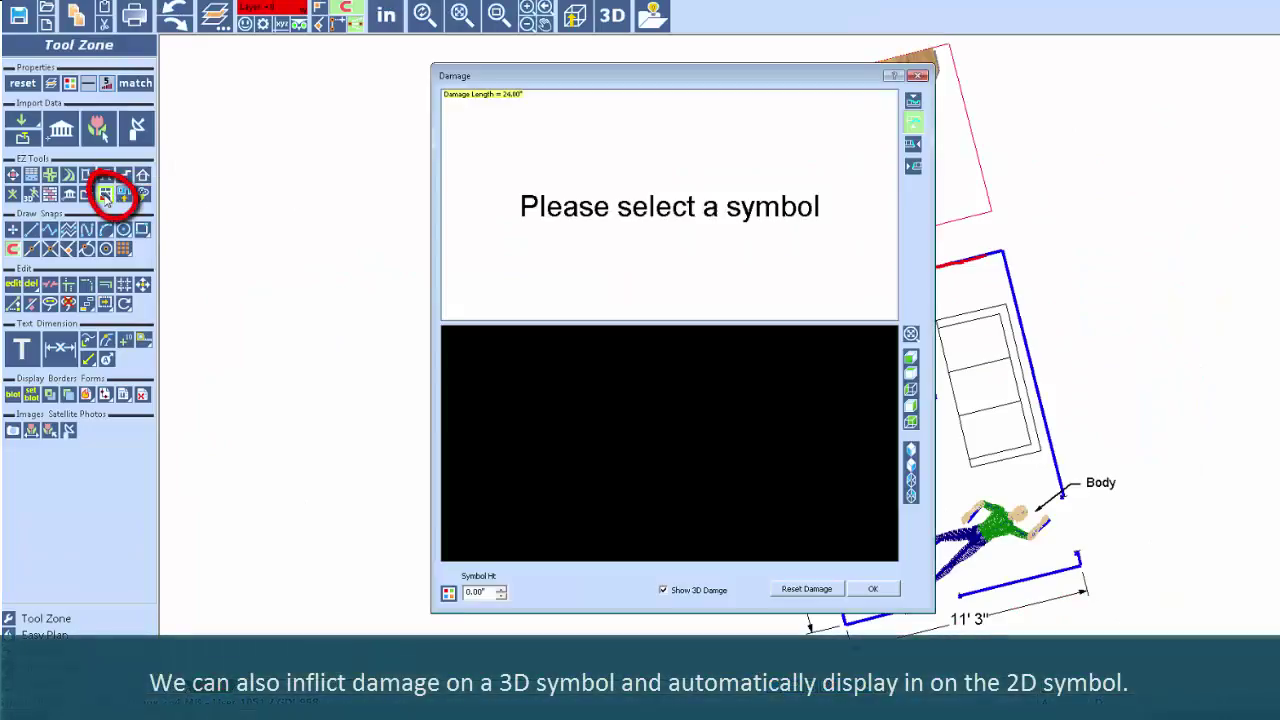
{"action": "left_click_drag", "start_coordinate": [597, 69], "coordinate": [363, 69]}
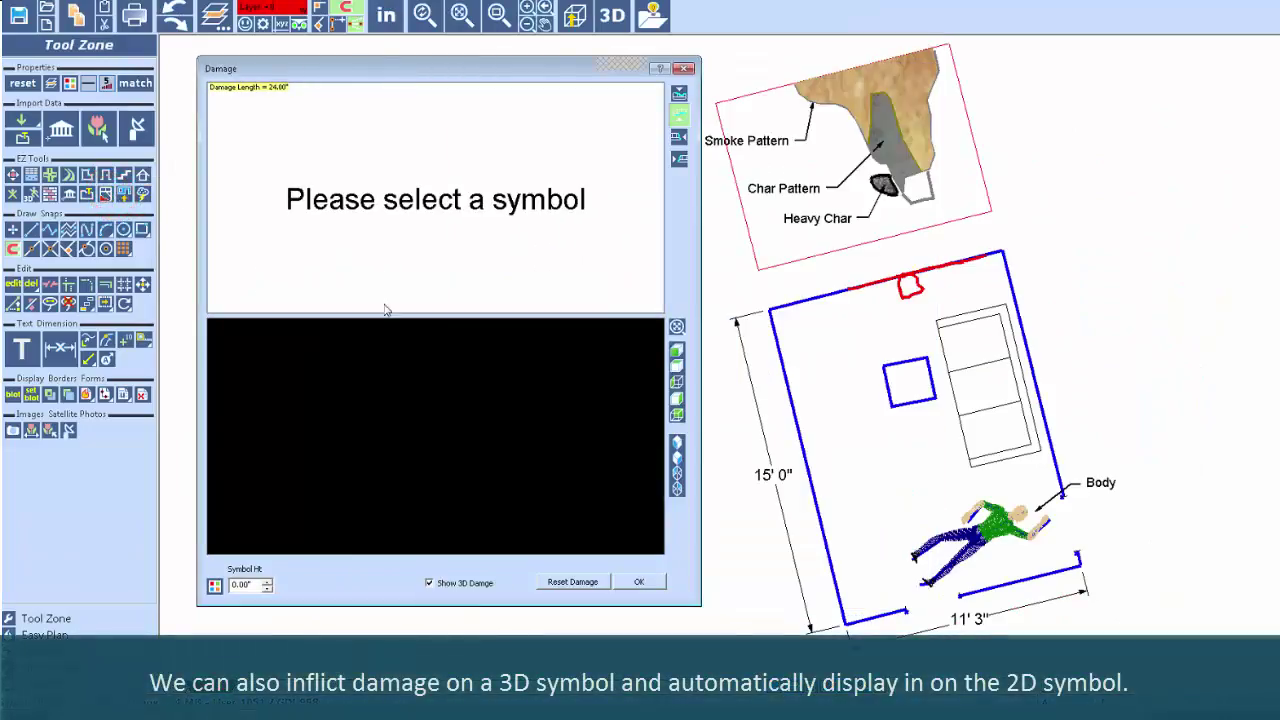
{"action": "left_click", "coordinate": [988, 320]}
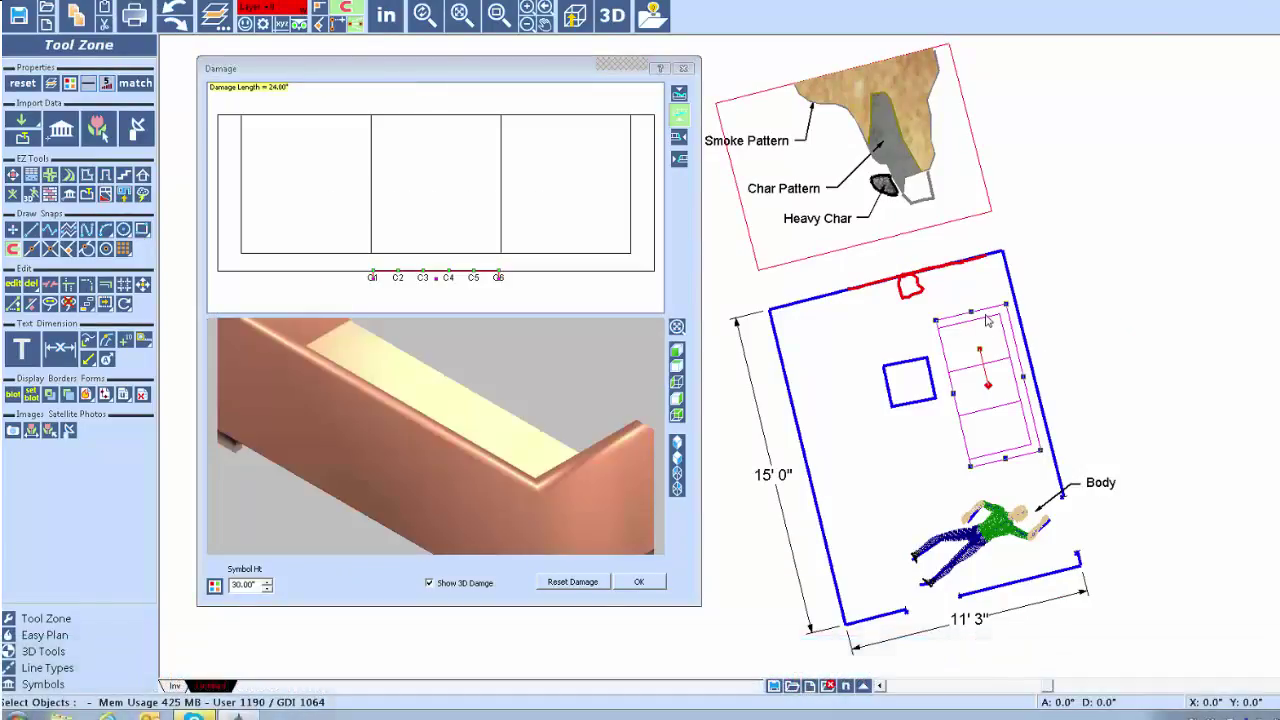
{"action": "left_click", "coordinate": [677, 366]}
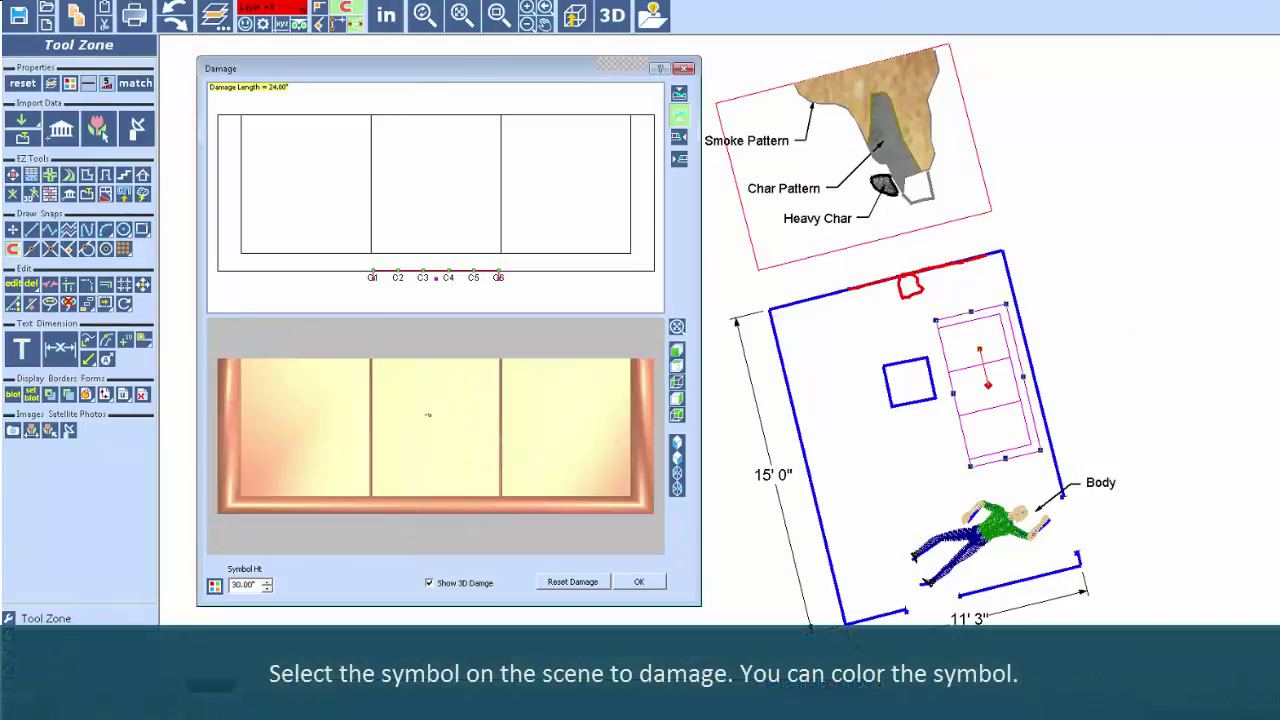
{"action": "left_click", "coordinate": [214, 586]}
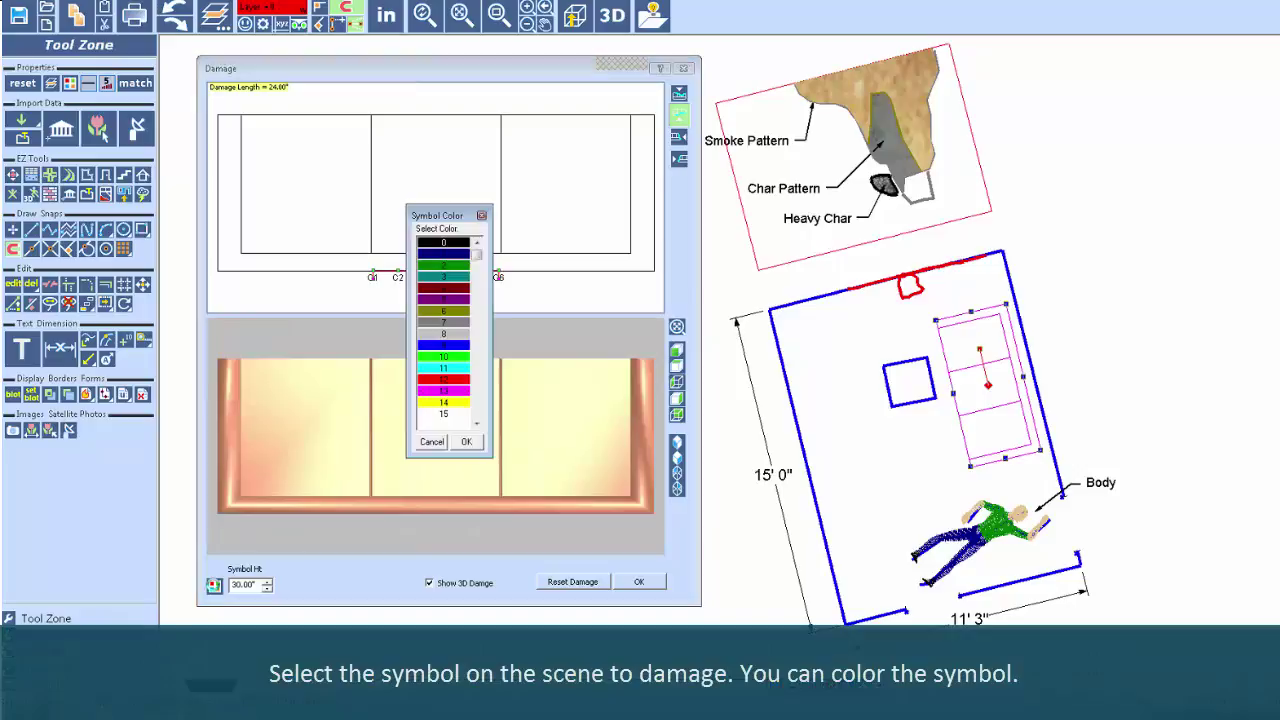
{"action": "double_click", "coordinate": [460, 290]}
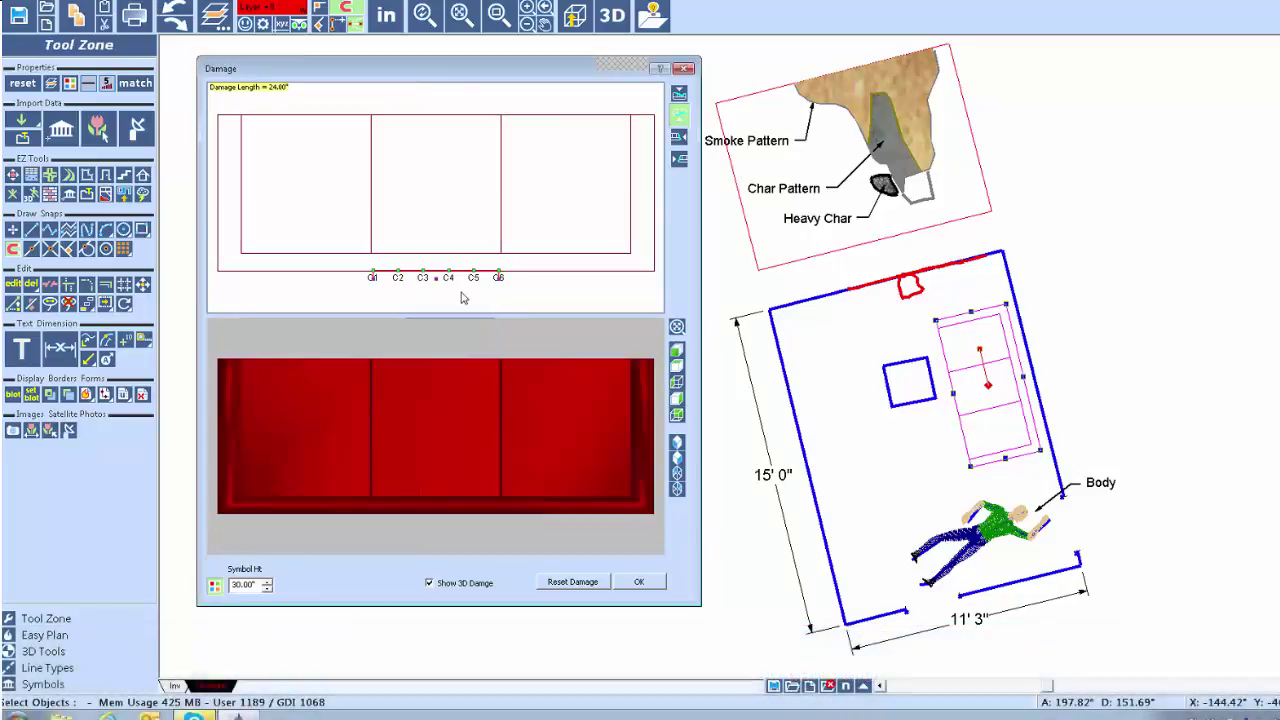
- Inflict damage on the sofa's seat front near the damaged wall, apply it to the diagram, and open the 3D view
{"action": "left_click", "coordinate": [679, 93]}
{"action": "mouse_move", "coordinate": [436, 118]}
{"action": "left_mouse_down"}
{"action": "mouse_move", "coordinate": [589, 120]}
{"action": "mouse_move", "coordinate": [648, 160]}
{"action": "mouse_move", "coordinate": [597, 181]}
{"action": "left_mouse_up"}
{"action": "mouse_move", "coordinate": [572, 137]}
{"action": "left_mouse_down"}
{"action": "mouse_move", "coordinate": [572, 152]}
{"action": "mouse_move", "coordinate": [487, 200]}
{"action": "mouse_move", "coordinate": [487, 157]}
{"action": "left_mouse_up"}
{"action": "mouse_move", "coordinate": [566, 181]}
{"action": "left_mouse_down"}
{"action": "mouse_move", "coordinate": [566, 166]}
{"action": "mouse_move", "coordinate": [527, 157]}
{"action": "left_mouse_up"}
{"action": "left_click", "coordinate": [676, 458]}
{"action": "left_click_drag", "start_coordinate": [628, 443], "coordinate": [516, 420]}
{"action": "left_click", "coordinate": [656, 586]}
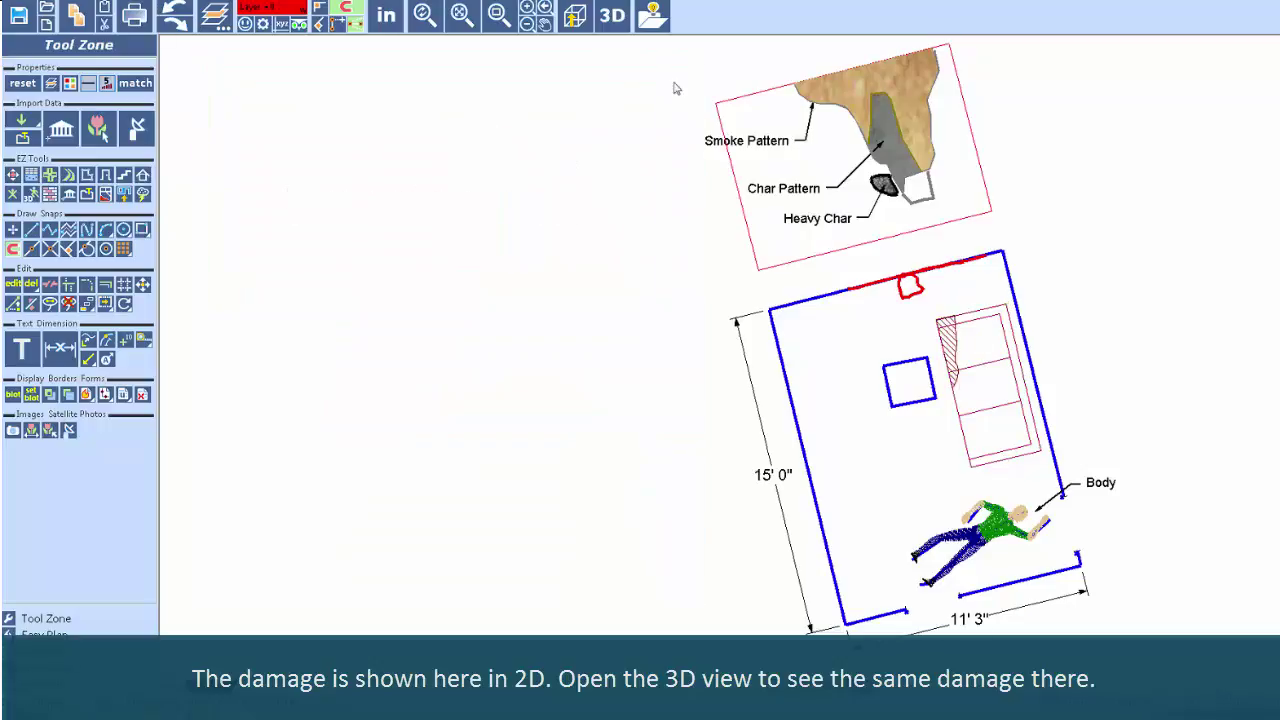
{"action": "left_click", "coordinate": [612, 15]}
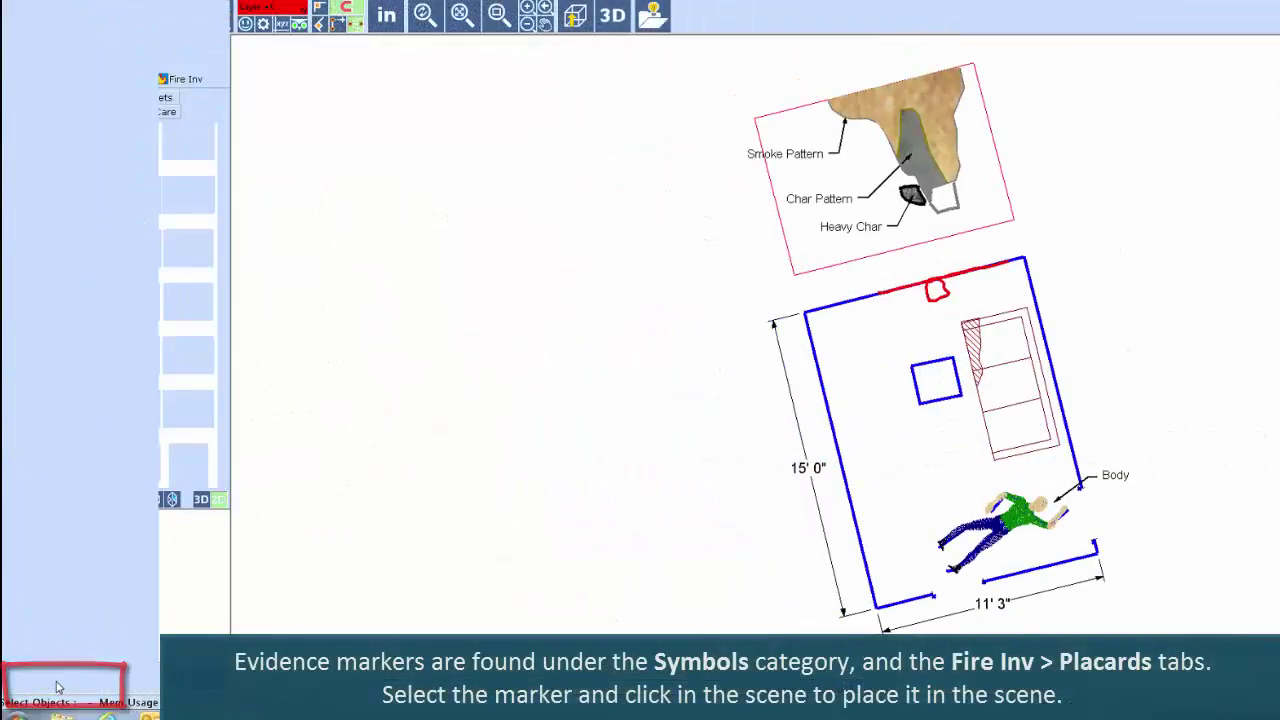
- Place evidence placard EV_01 below the square table and EV_02 beside the body's head, and view them in 3D
{"action": "left_click", "coordinate": [190, 80]}
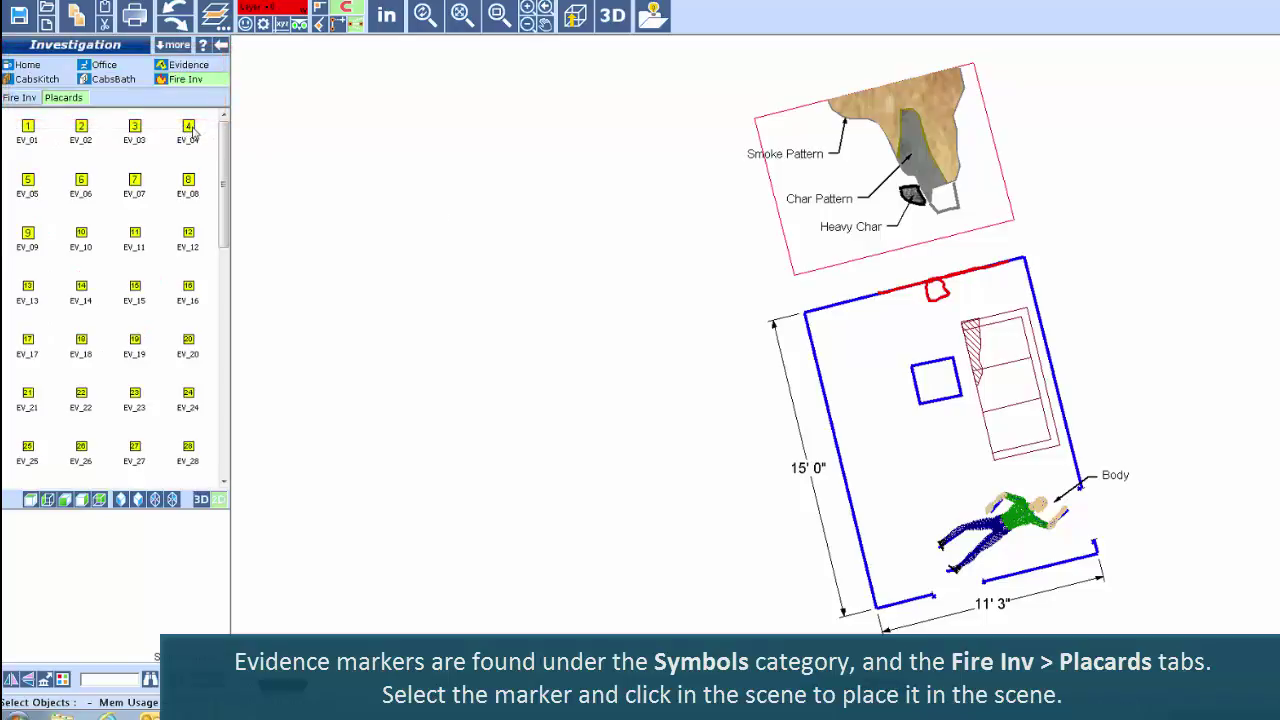
{"action": "left_click", "coordinate": [29, 128]}
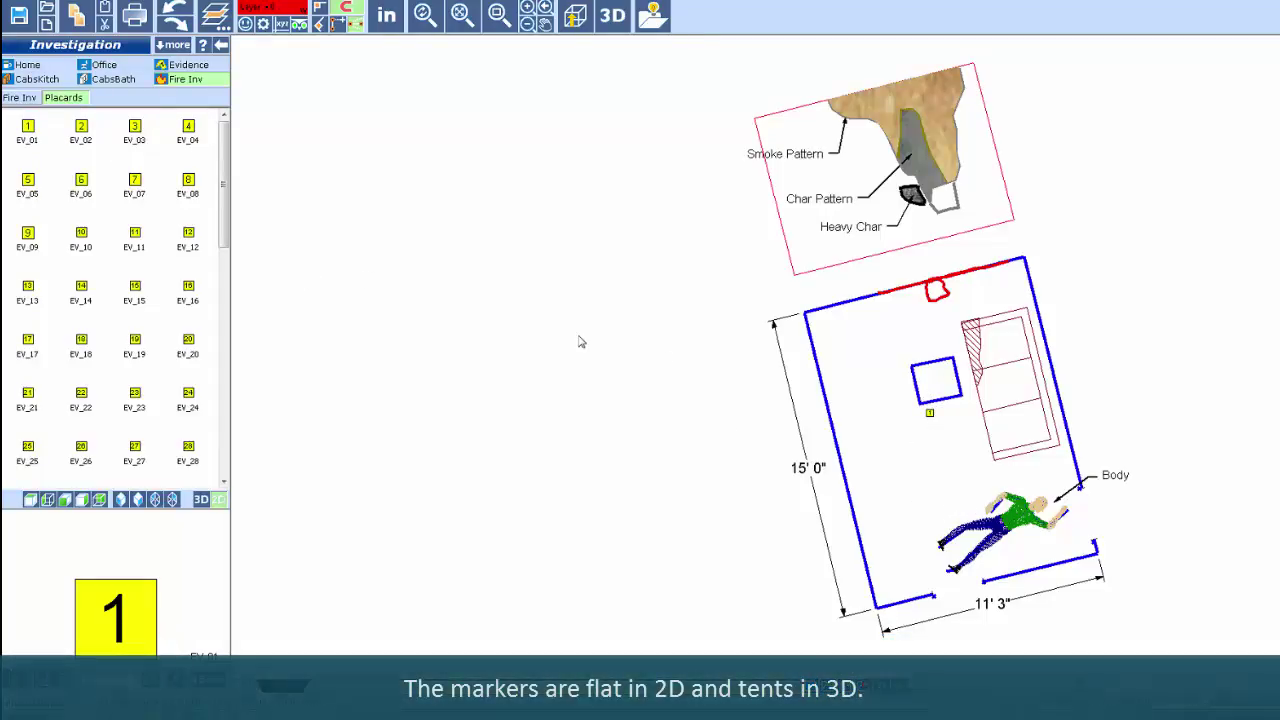
{"action": "left_click", "coordinate": [81, 131]}
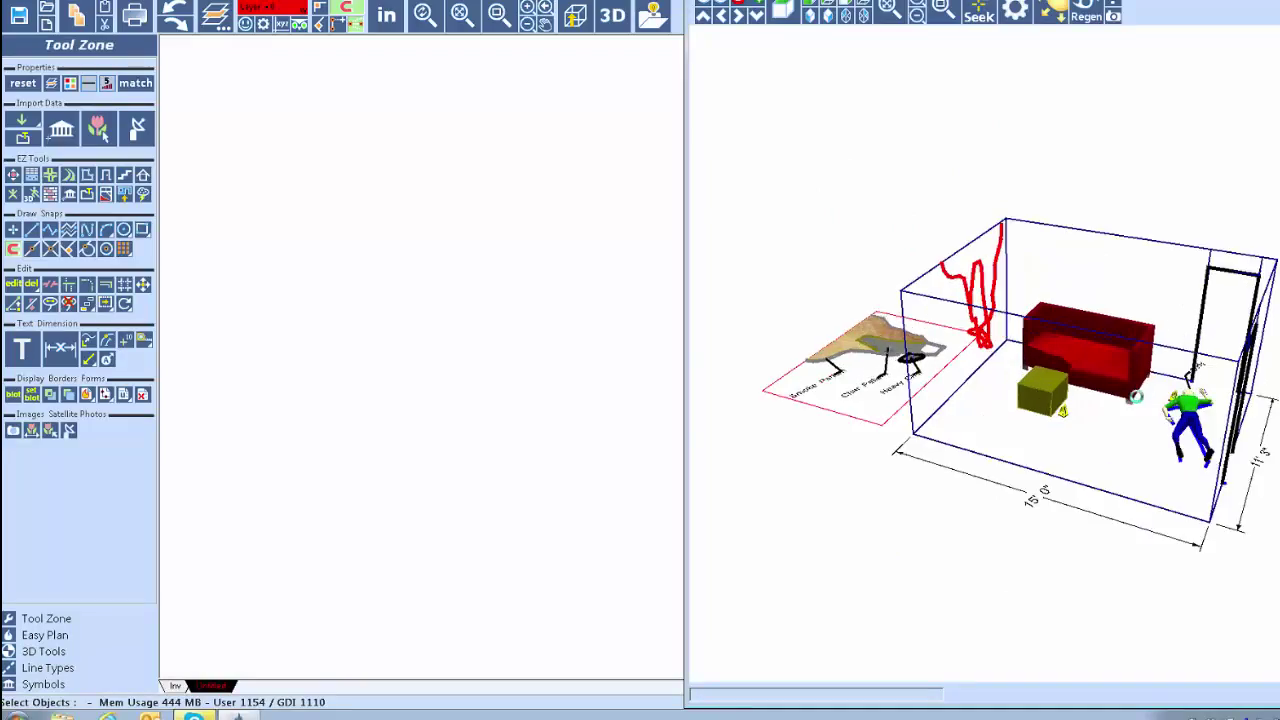
{"action": "left_click", "coordinate": [1135, 396]}
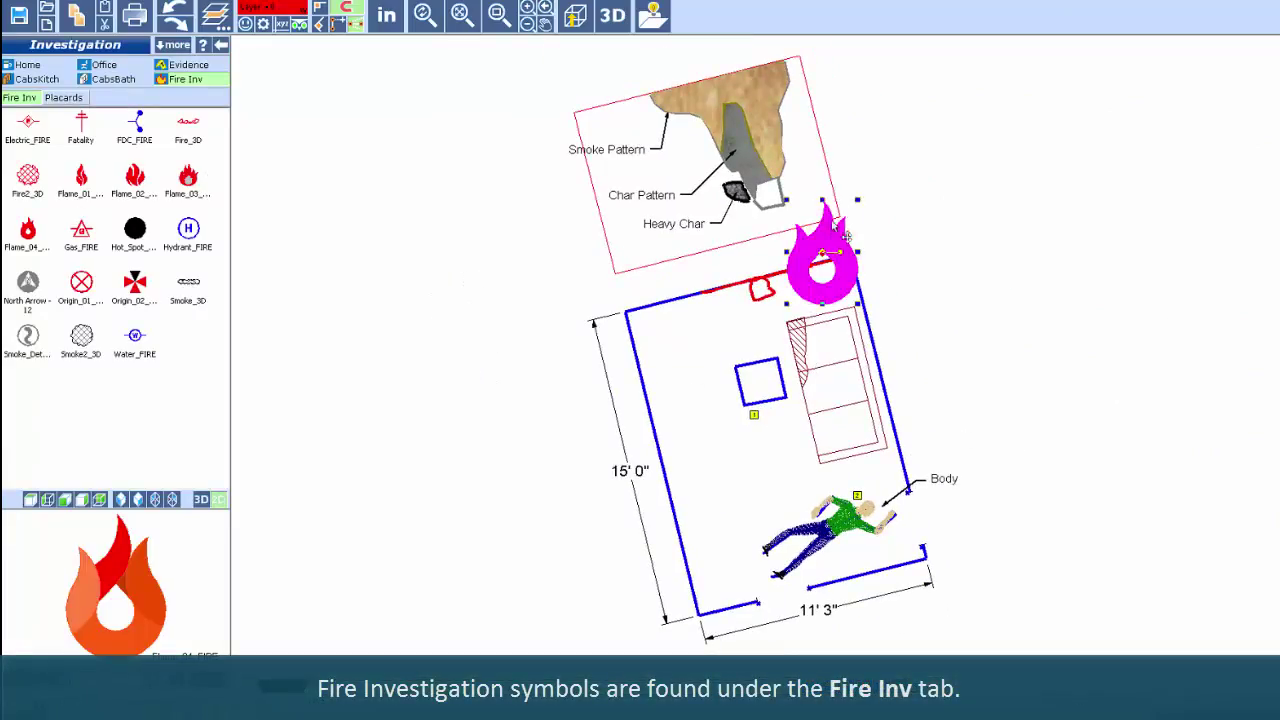
- Place a flame symbol outside the room's upper corner, with a red arrow pointing to an Origin_02_FIRE symbol on the damaged wall
{"action": "left_click", "coordinate": [886, 252]}
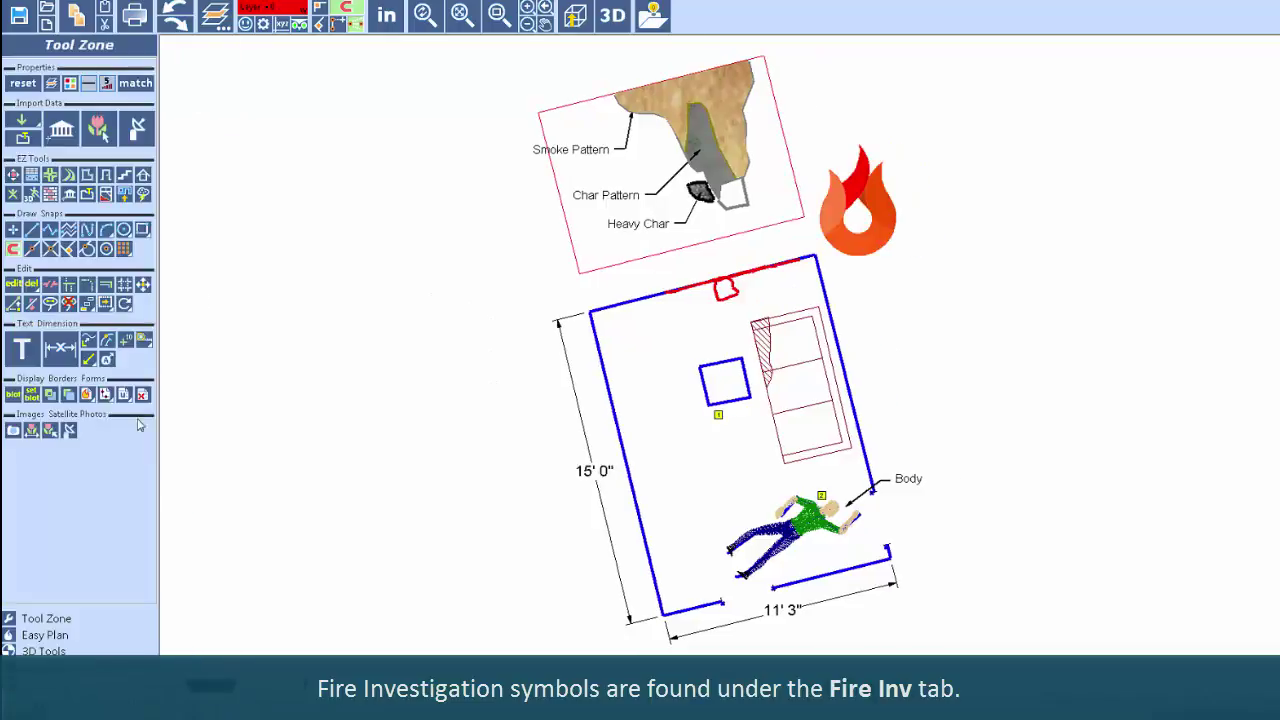
{"action": "left_click", "coordinate": [89, 358]}
{"action": "left_click", "coordinate": [140, 458]}
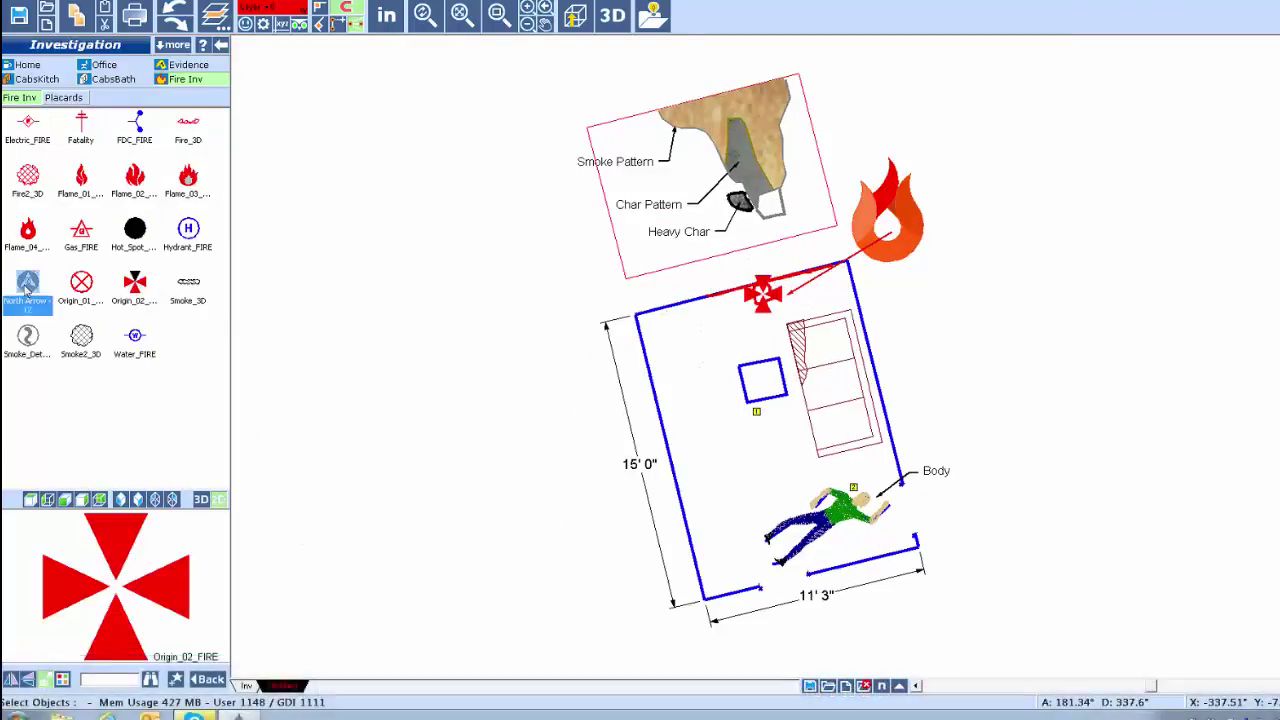
{"action": "left_click", "coordinate": [762, 290]}
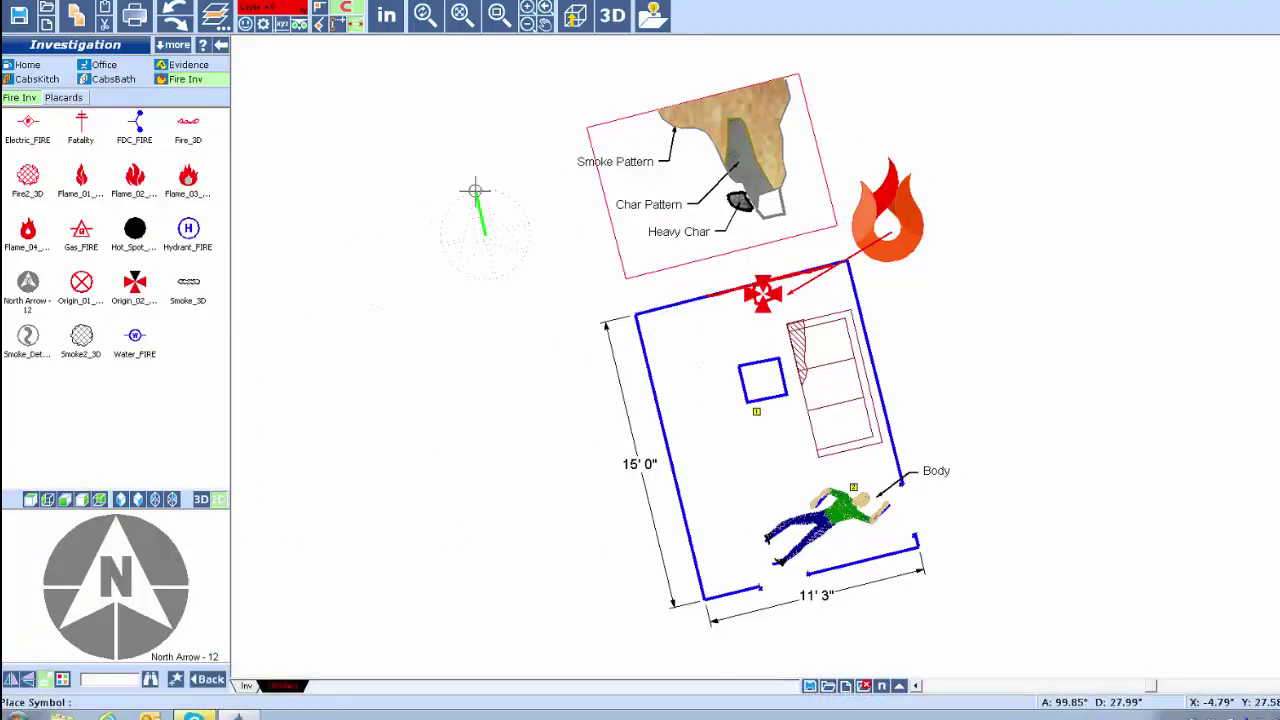
- Place a tilted North Arrow - 12 symbol beside the elevation and a Fatality symbol on the body
{"action": "left_click", "coordinate": [485, 233]}
{"action": "left_click", "coordinate": [81, 125]}
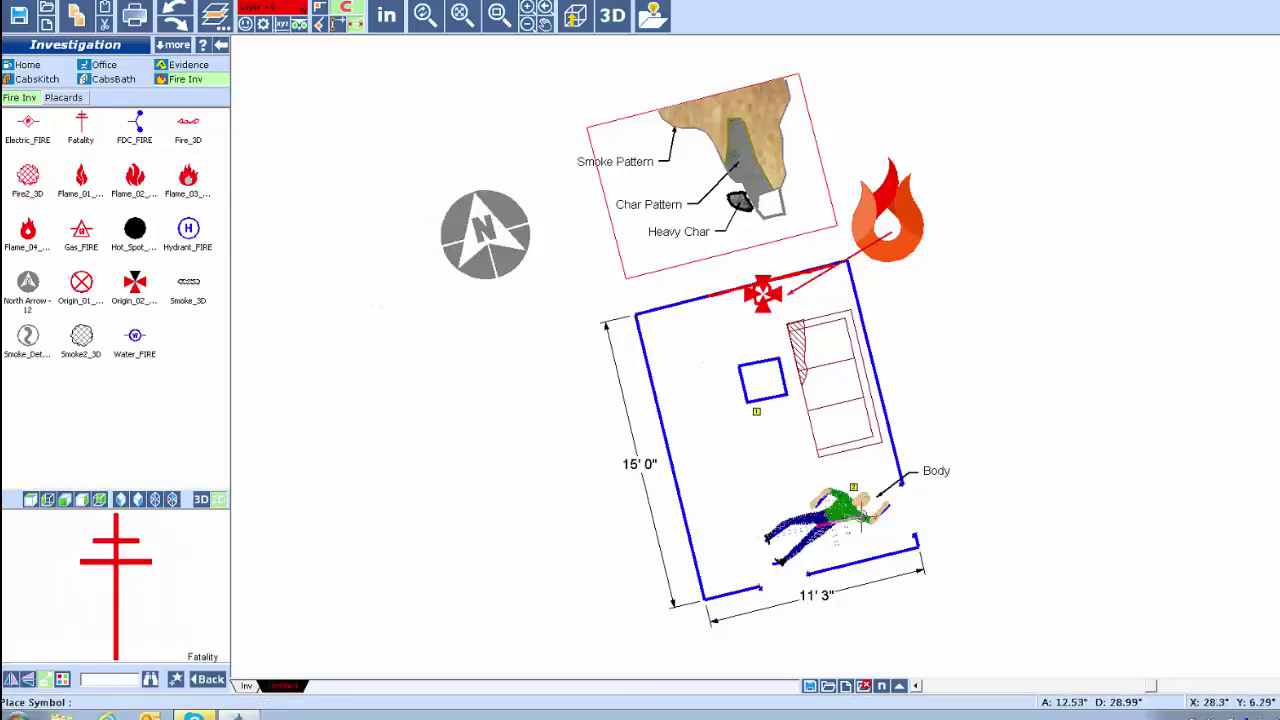
{"action": "left_click", "coordinate": [845, 513]}
{"action": "left_click_drag", "start_coordinate": [861, 467], "coordinate": [805, 541]}
{"action": "left_click_drag", "start_coordinate": [800, 559], "coordinate": [854, 540]}
- Add bubble labels 1 and 2 on either side of the origin symbol, with arrows pointing outward along the damaged wall
{"action": "left_click", "coordinate": [1012, 516]}
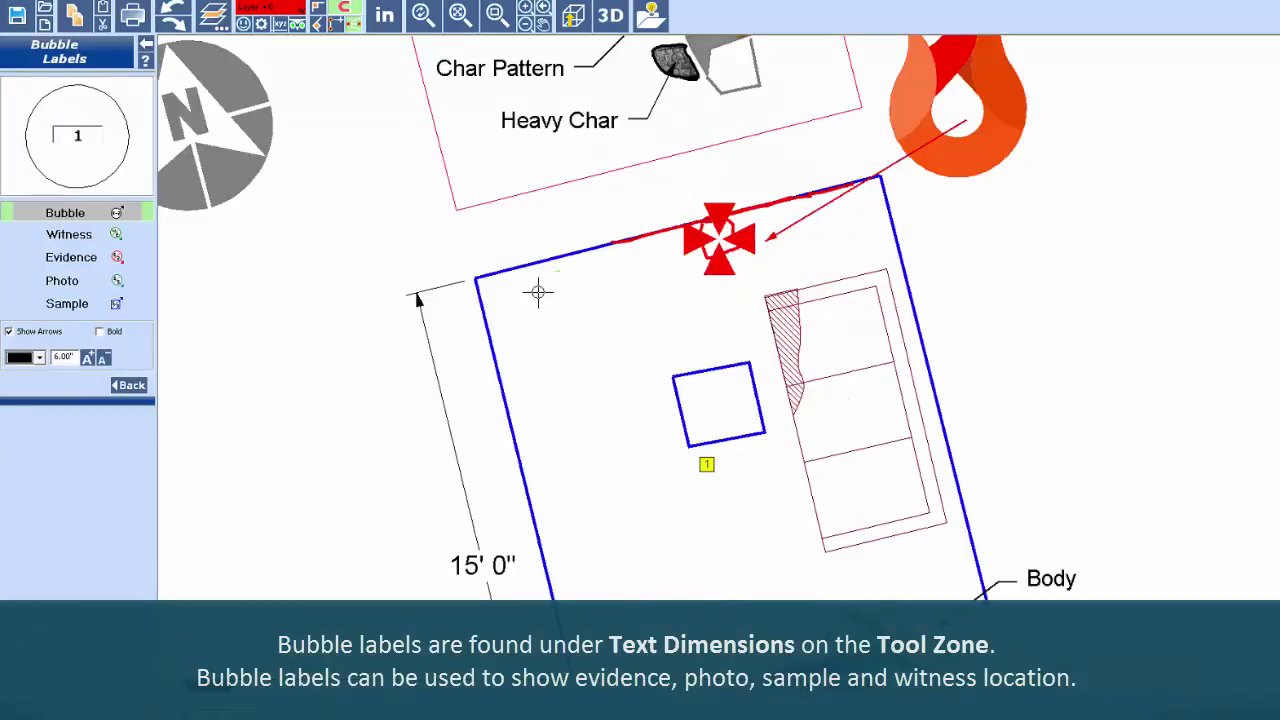
{"action": "left_click_drag", "start_coordinate": [559, 288], "coordinate": [664, 260]}
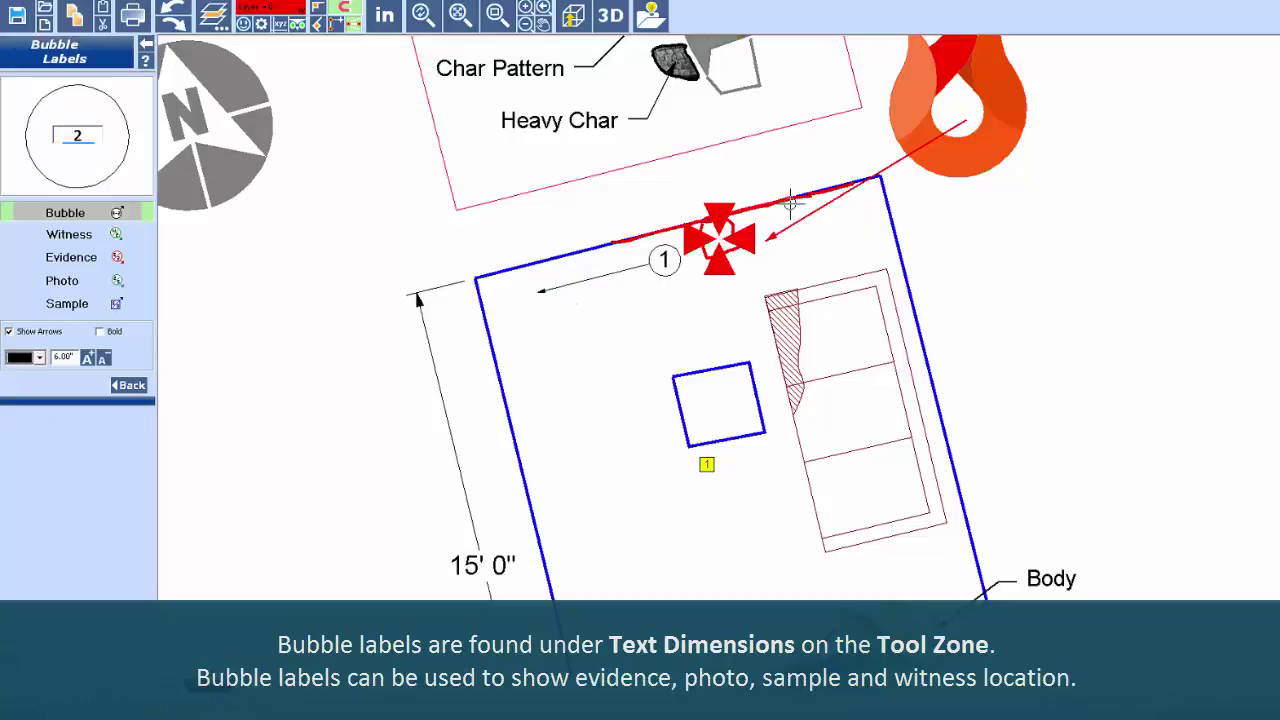
{"action": "left_click_drag", "start_coordinate": [840, 214], "coordinate": [776, 236]}
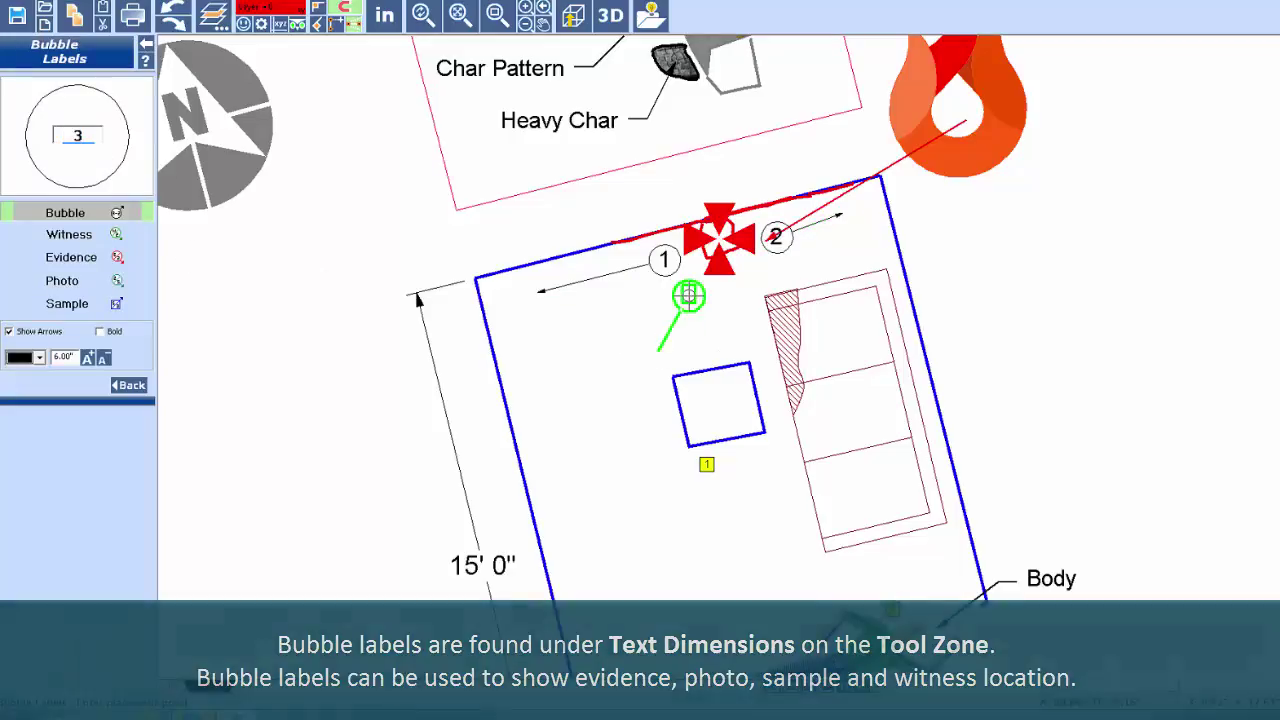